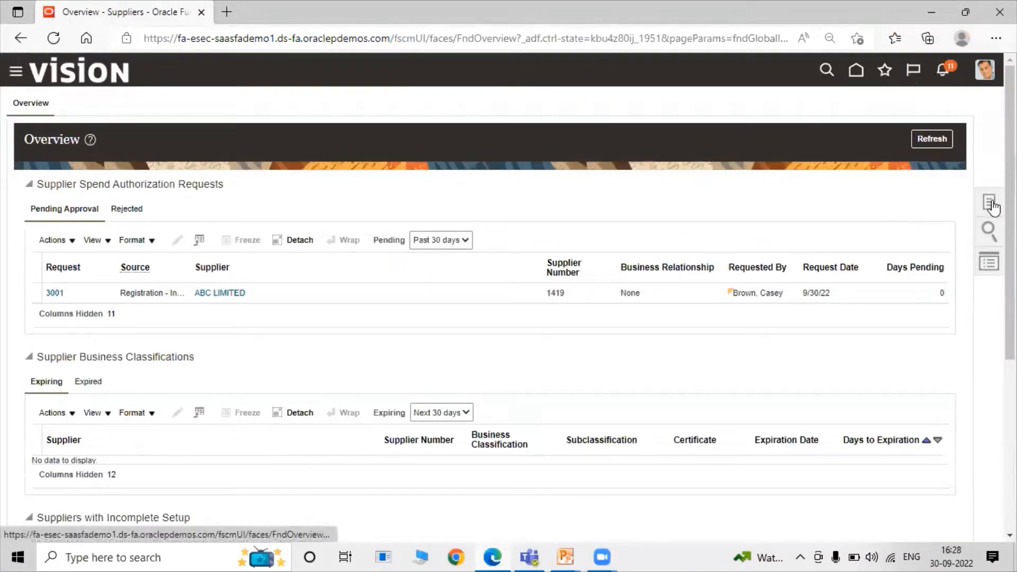
# Step: Search for the supplier Dell in Manage Suppliers and open Dell Inc. for editing
pyautogui.click(989, 204)
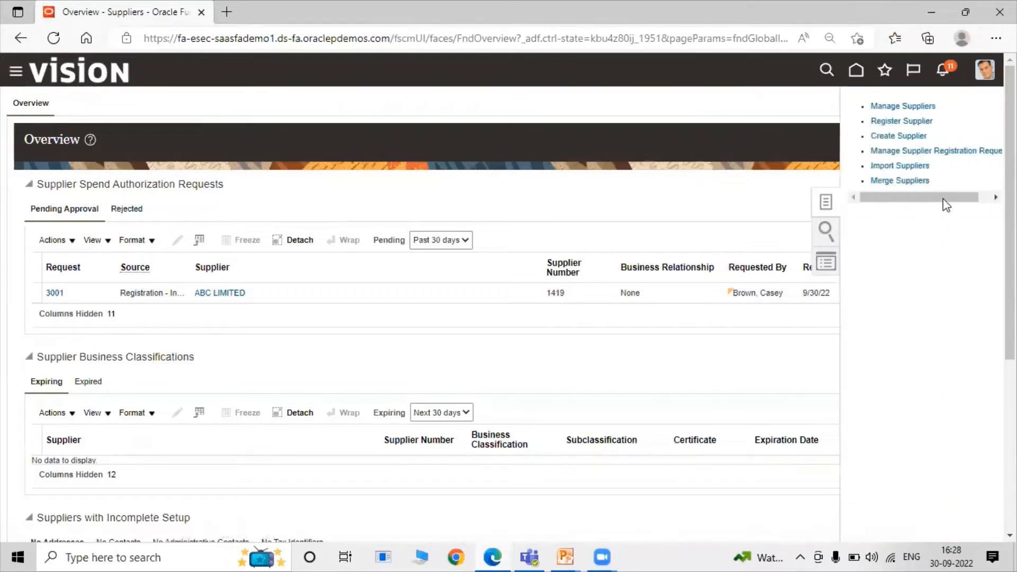
pyautogui.click(888, 106)
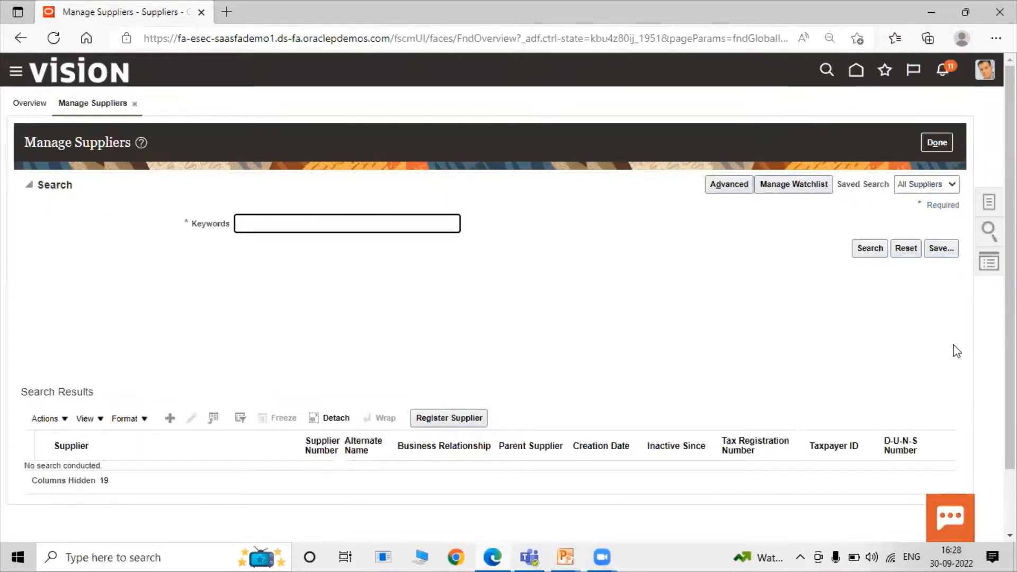
pyautogui.press('Return')
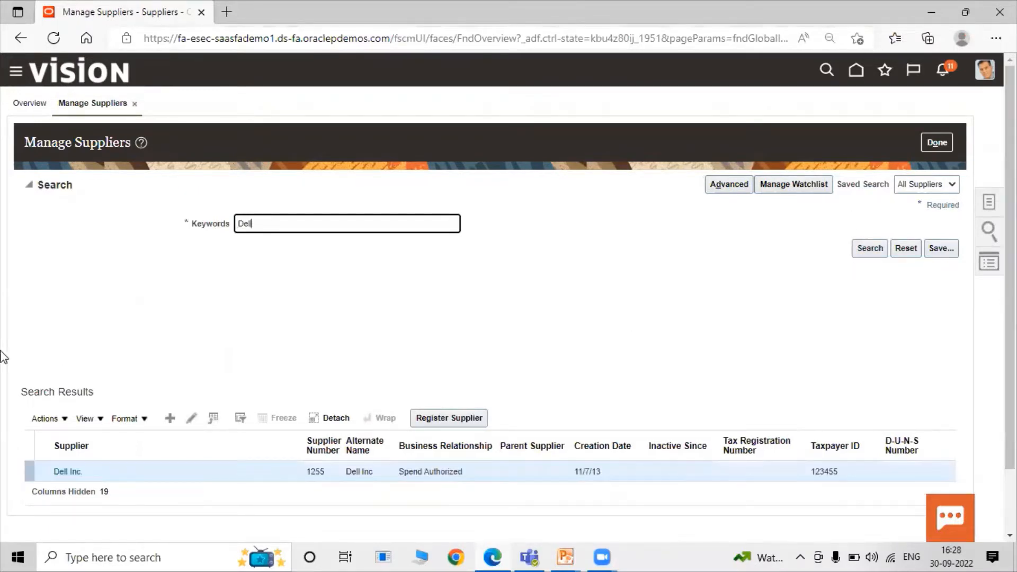
pyautogui.click(129, 473)
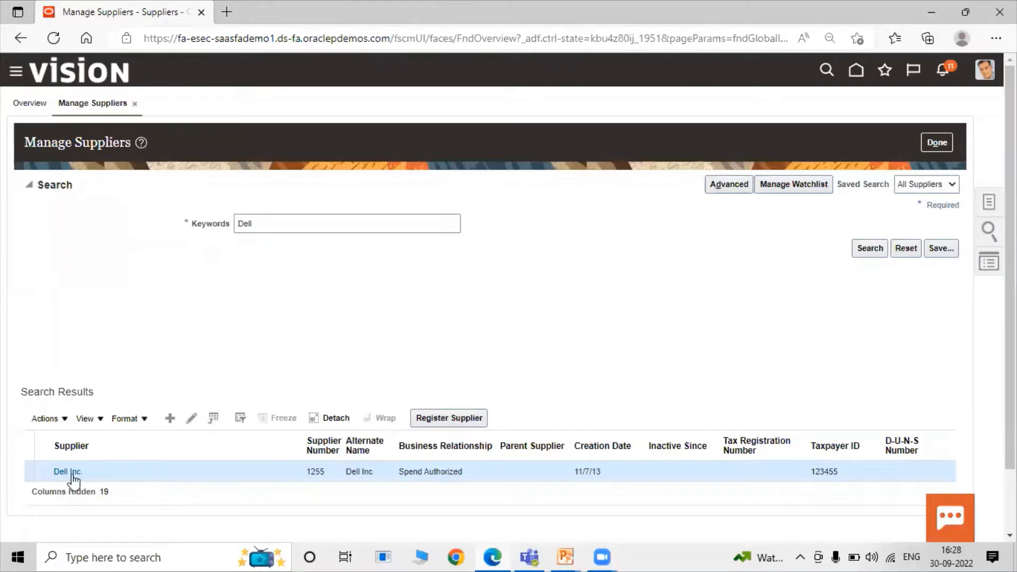
pyautogui.click(193, 422)
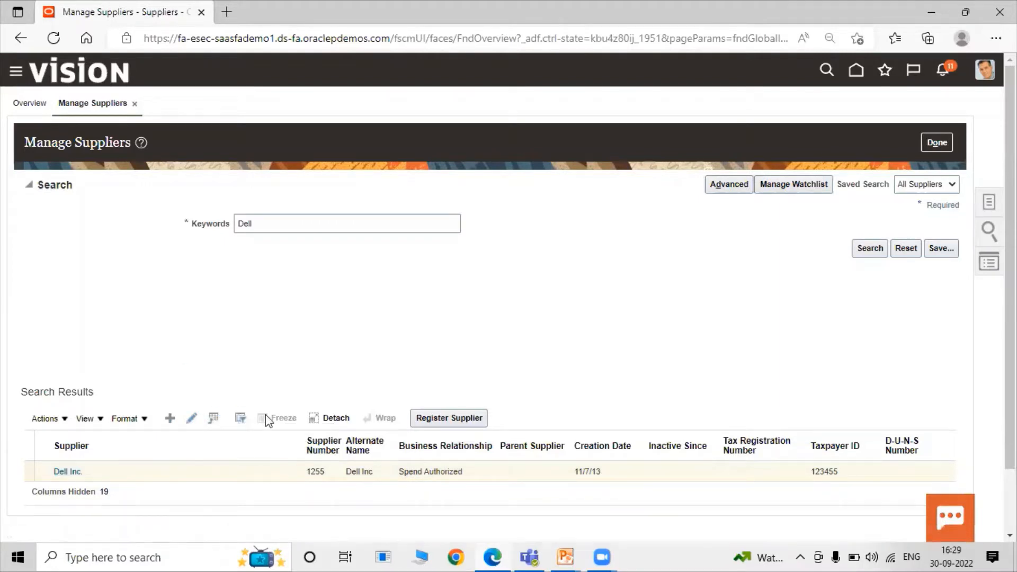
pyautogui.click(192, 419)
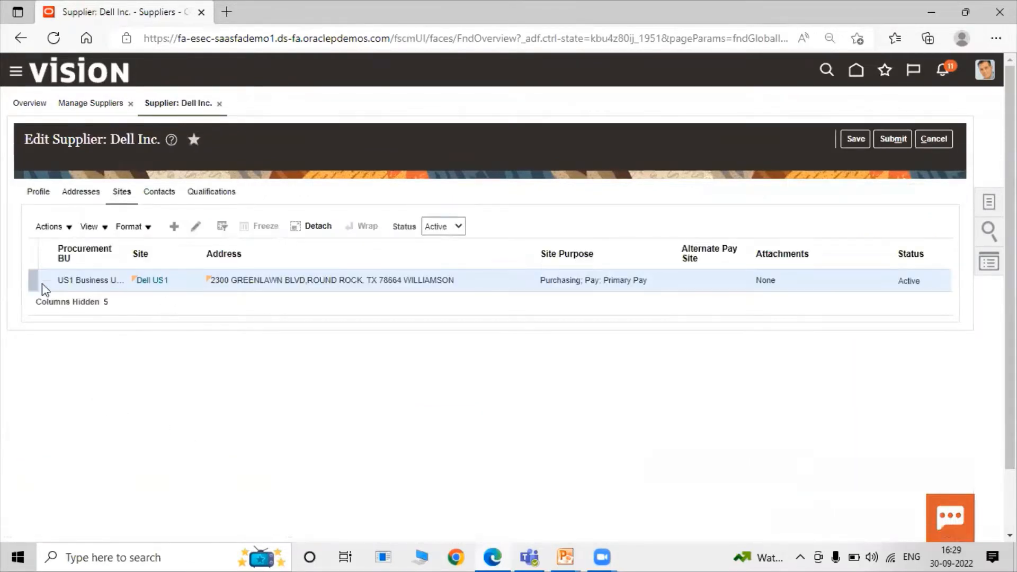
# Step: Open the Dell US1 site of the supplier for editing
pyautogui.click(174, 226)
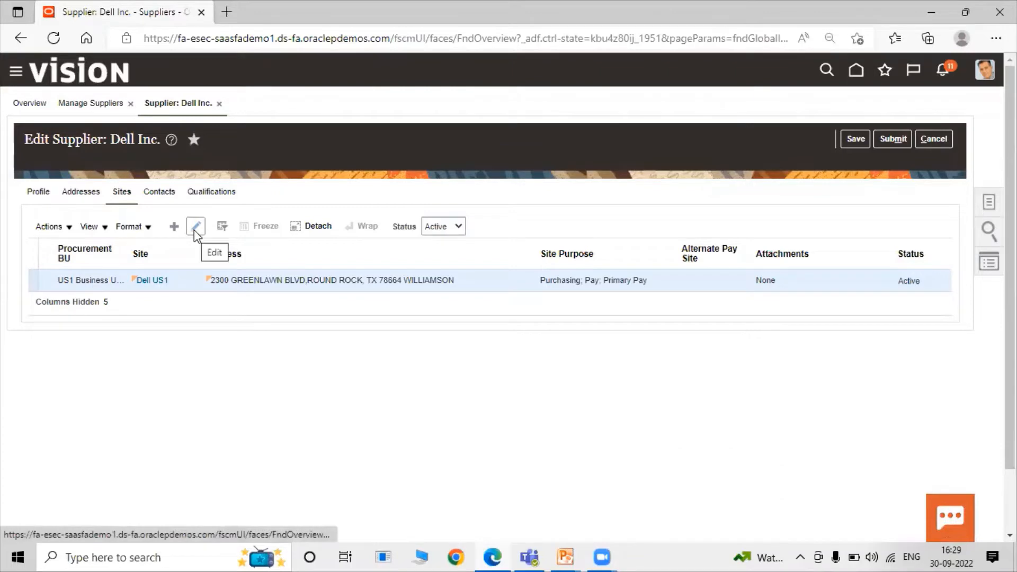
pyautogui.click(79, 276)
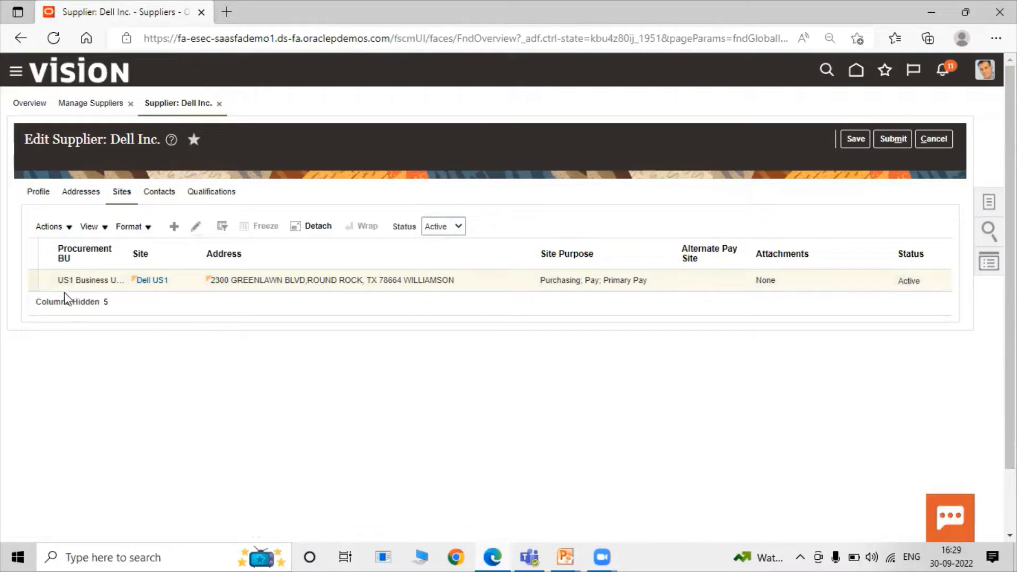
pyautogui.click(32, 281)
pyautogui.click(196, 227)
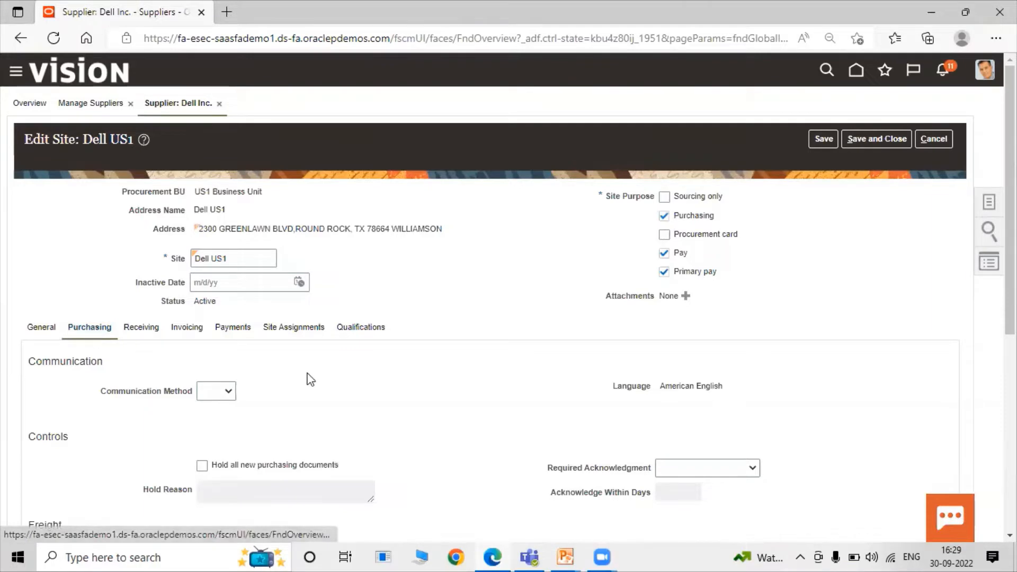
# Step: Enable Create debit memo from return in the site's purchasing settings, then save and close the site
pyautogui.scroll(-3, 359, 363)
pyautogui.scroll(-4, 502, 249)
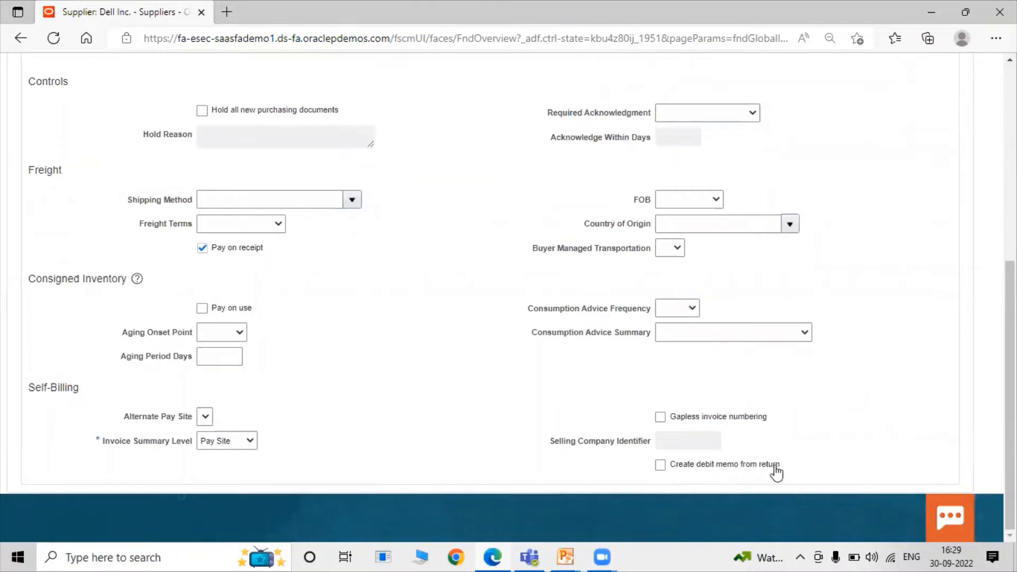
pyautogui.click(663, 467)
pyautogui.scroll(8, 826, 436)
pyautogui.click(871, 142)
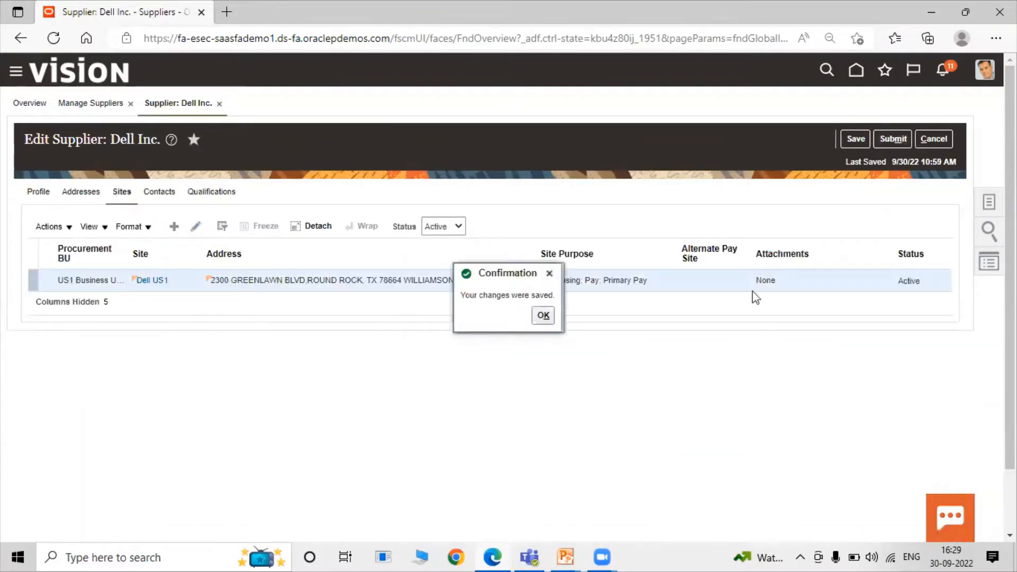
pyautogui.click(542, 315)
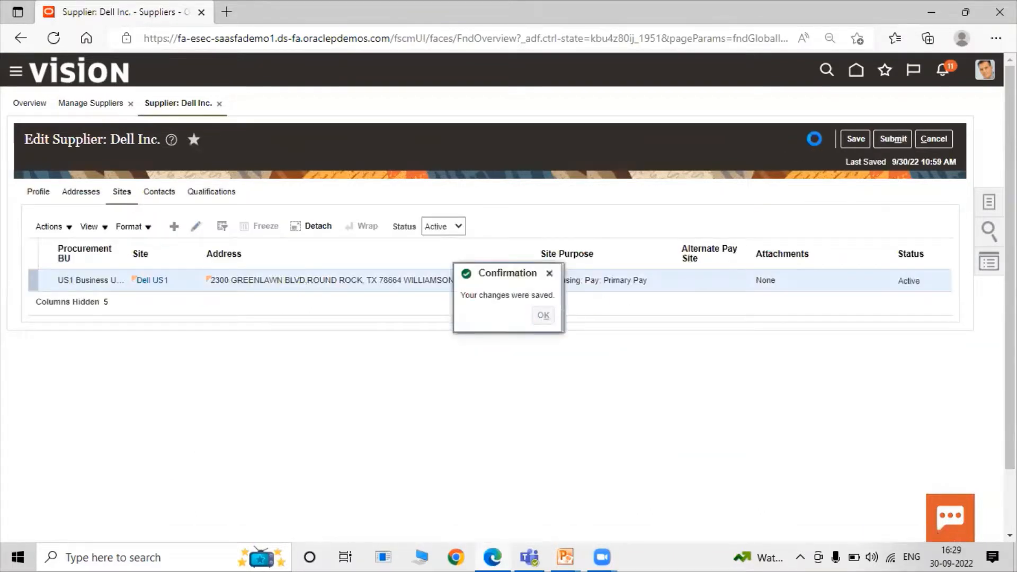
# Step: Submit the changes to the Dell Inc. supplier and finish managing suppliers
pyautogui.click(882, 142)
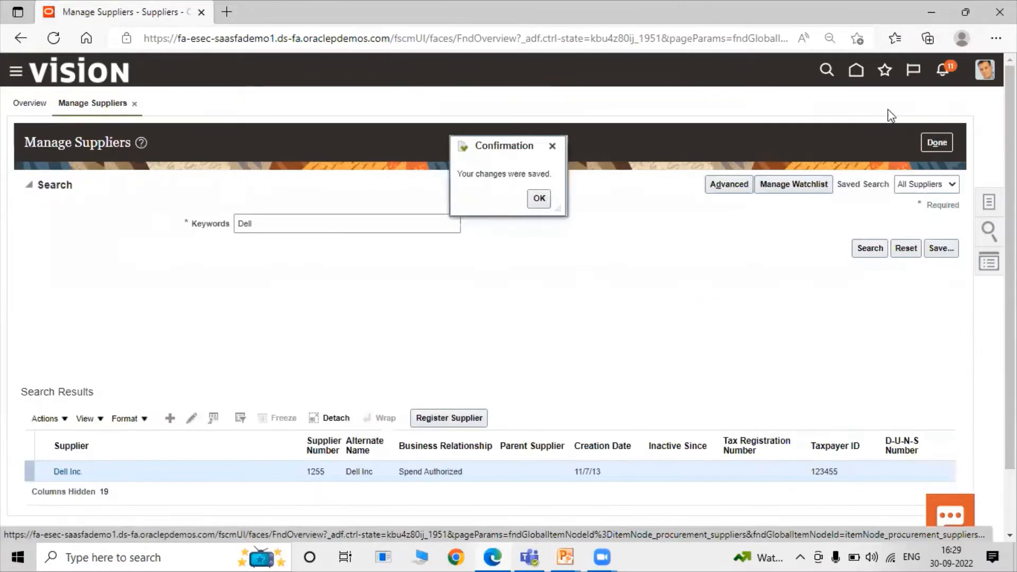
pyautogui.click(545, 206)
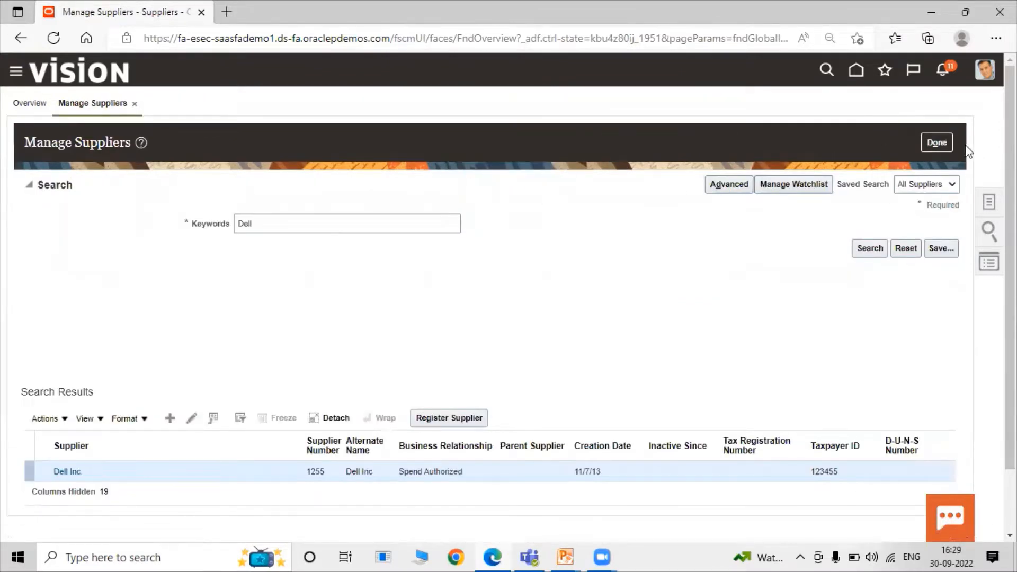
pyautogui.click(945, 143)
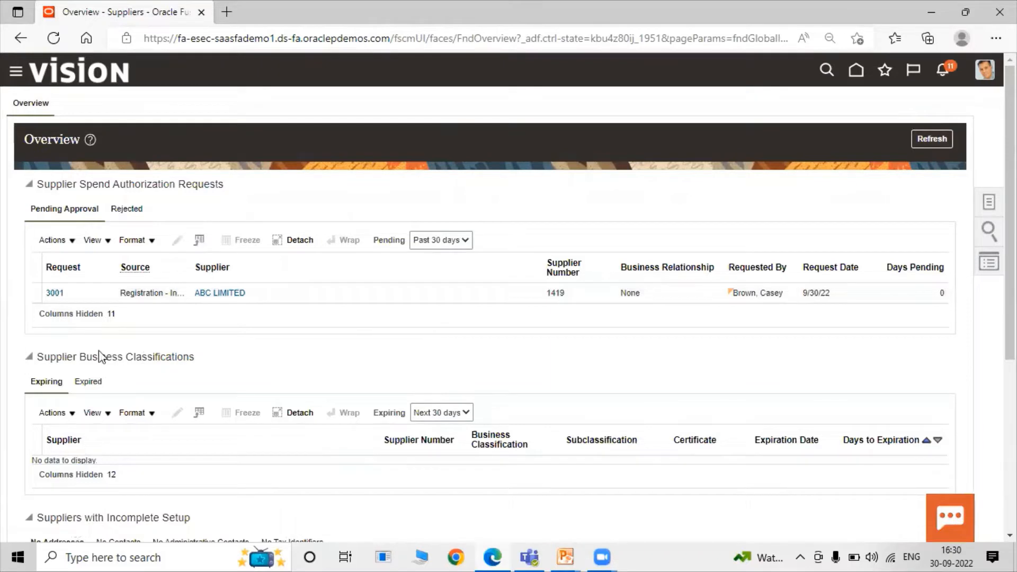
# Step: Start a new order in the Purchase Orders work area, keeping the Purchase Order style and US1 Business Unit
pyautogui.click(15, 72)
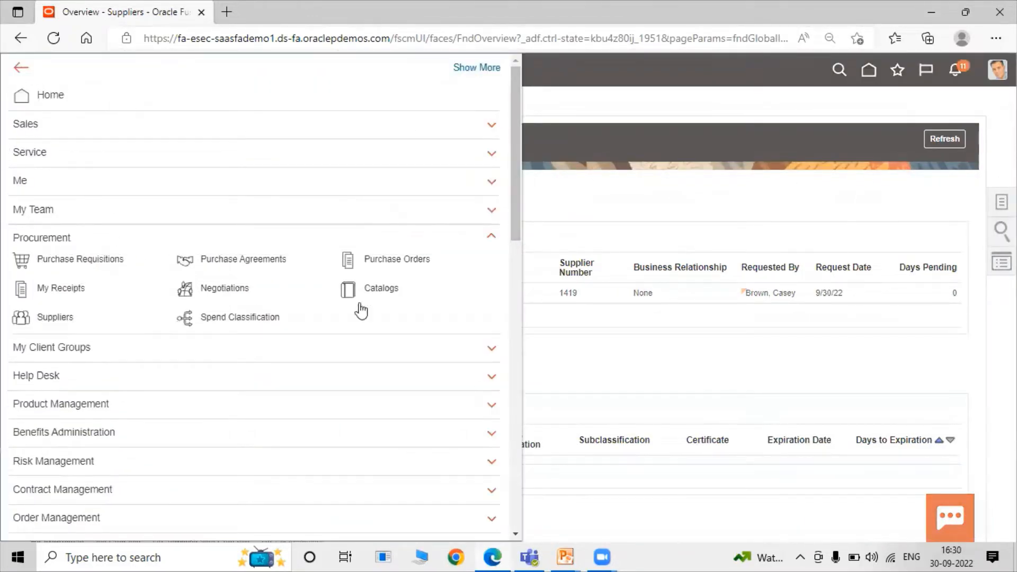
pyautogui.click(376, 264)
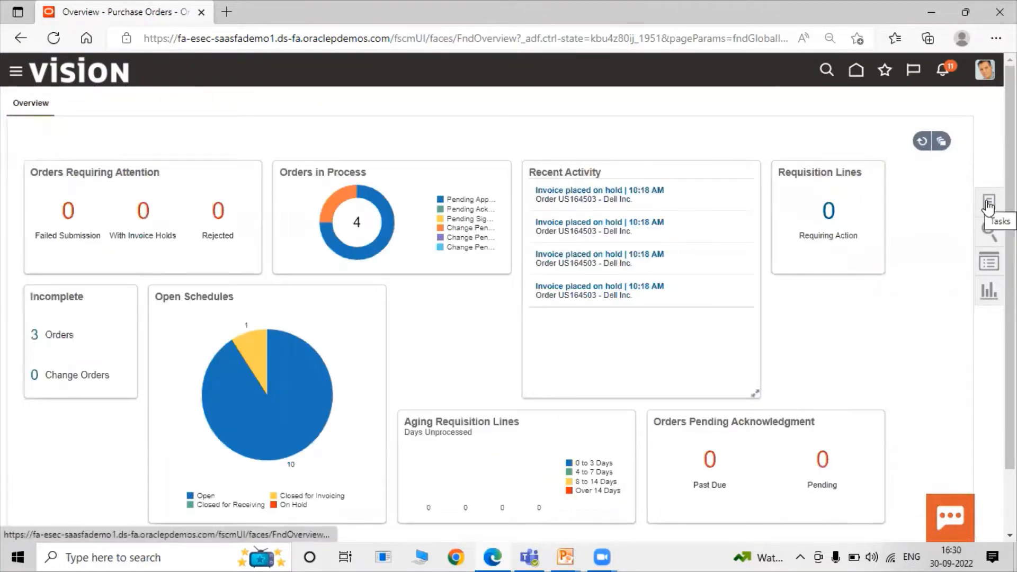
pyautogui.click(988, 207)
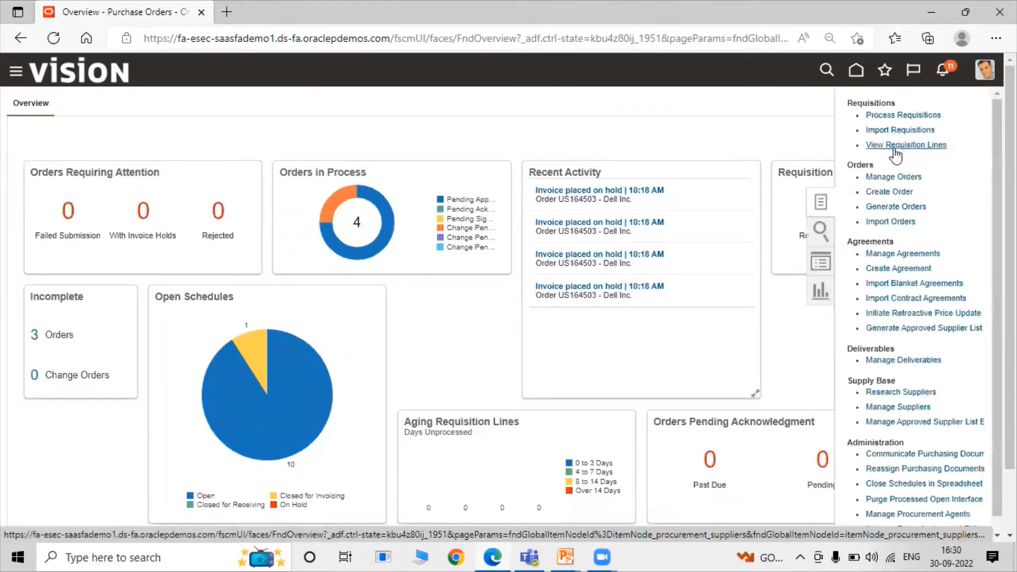
pyautogui.click(893, 192)
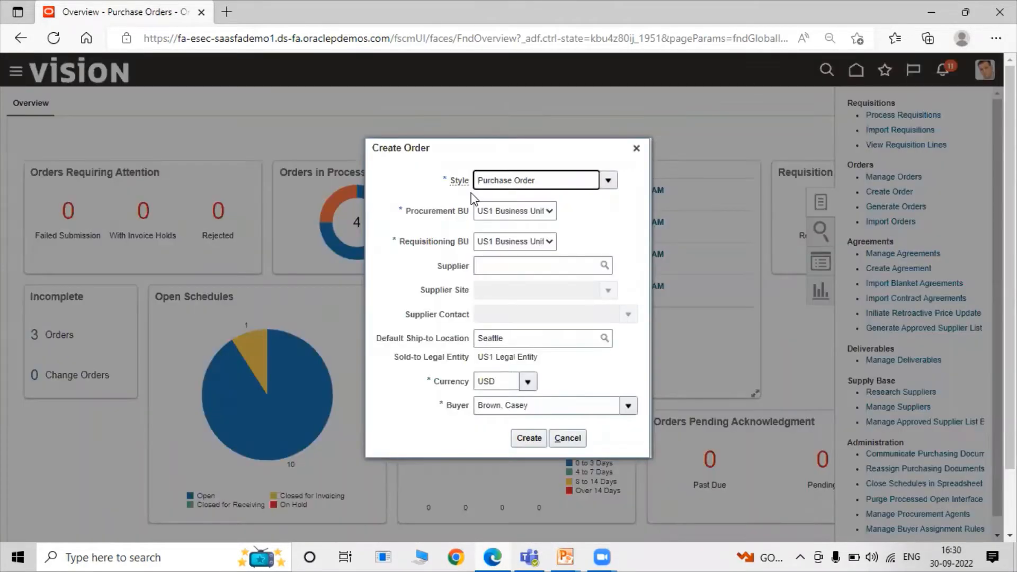
pyautogui.click(607, 181)
pyautogui.click(607, 180)
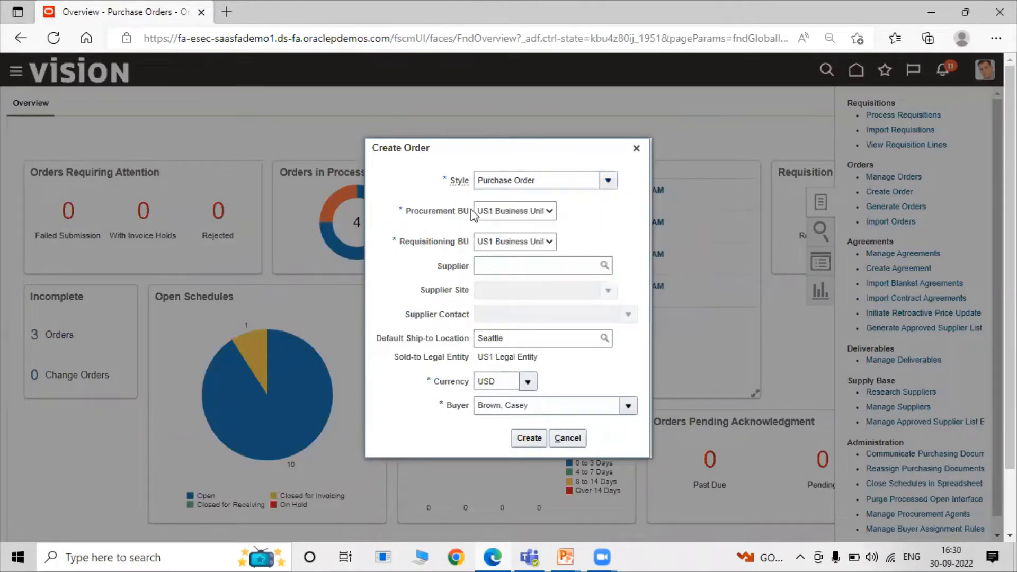
pyautogui.click(502, 215)
pyautogui.click(500, 220)
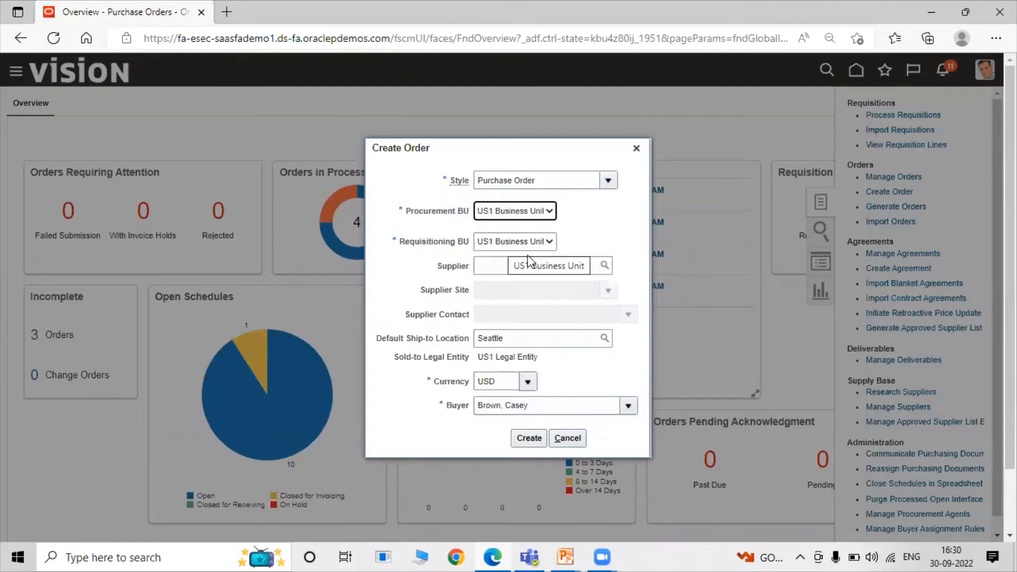
# Step: Search for Dell, select Dell Inc. as the order's supplier and create the purchase order
pyautogui.click(602, 266)
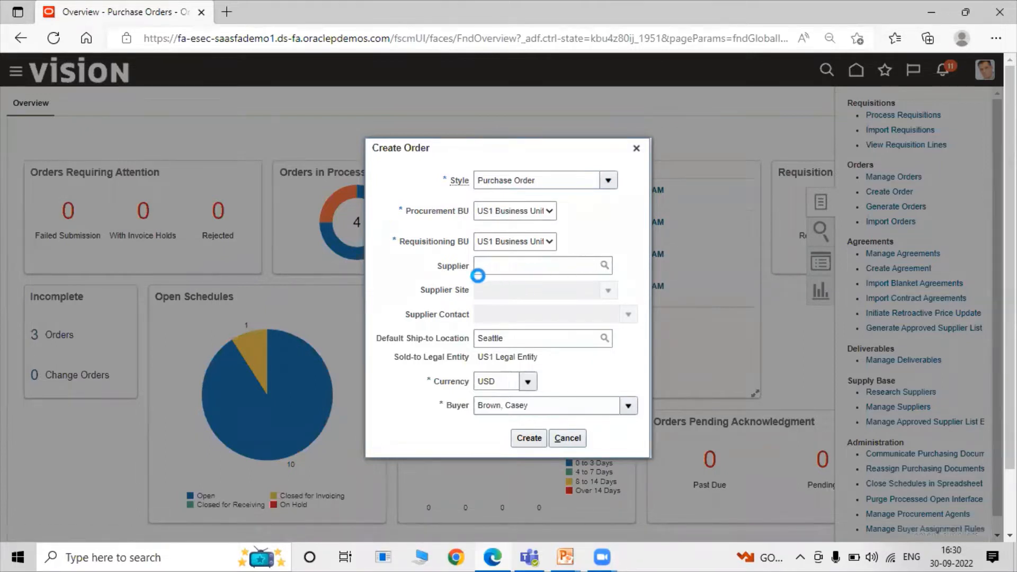
pyautogui.click(365, 262)
pyautogui.write('Dell')
pyautogui.click(749, 332)
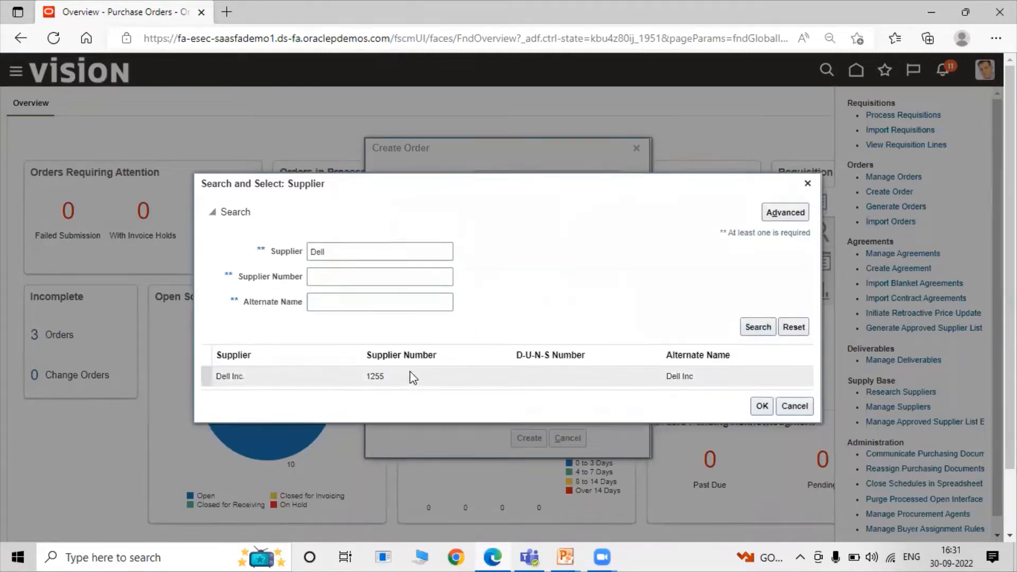
pyautogui.click(762, 407)
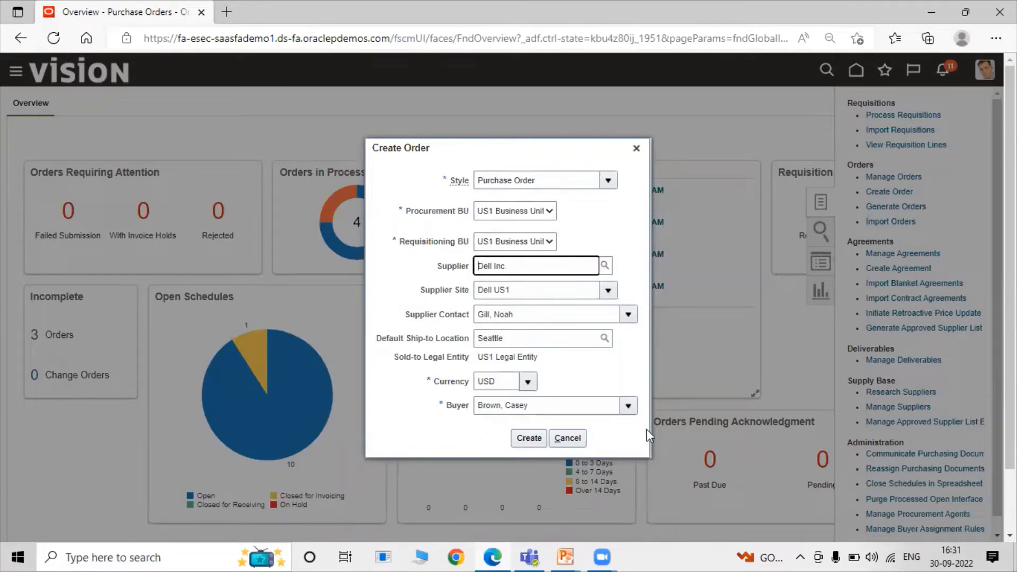
pyautogui.click(536, 438)
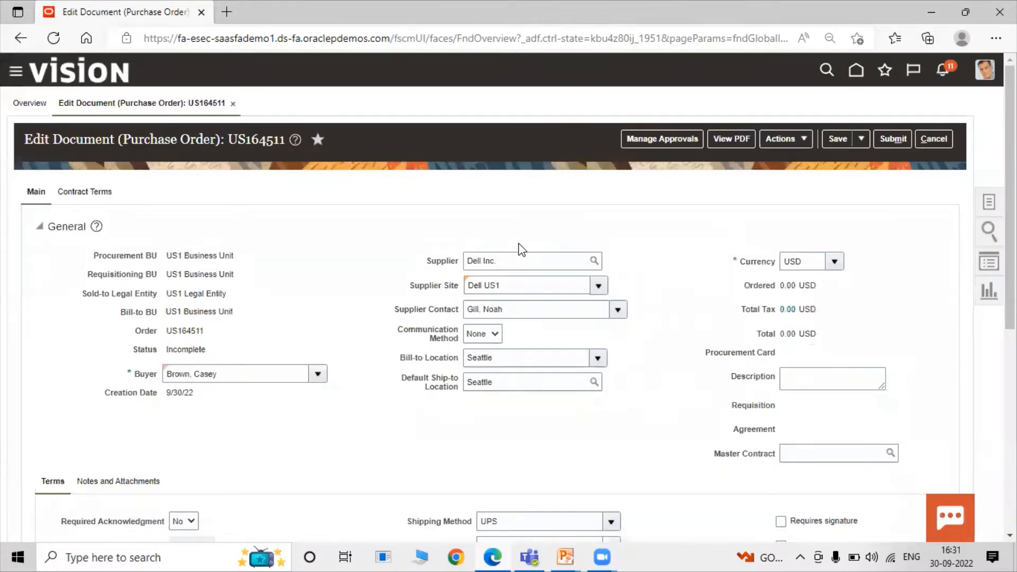
# Step: Add a goods line to the purchase order for item TATA1001 Roller Bearing
pyautogui.scroll(-5, 213, 339)
pyautogui.scroll(5, 312, 331)
pyautogui.scroll(-1, 752, 349)
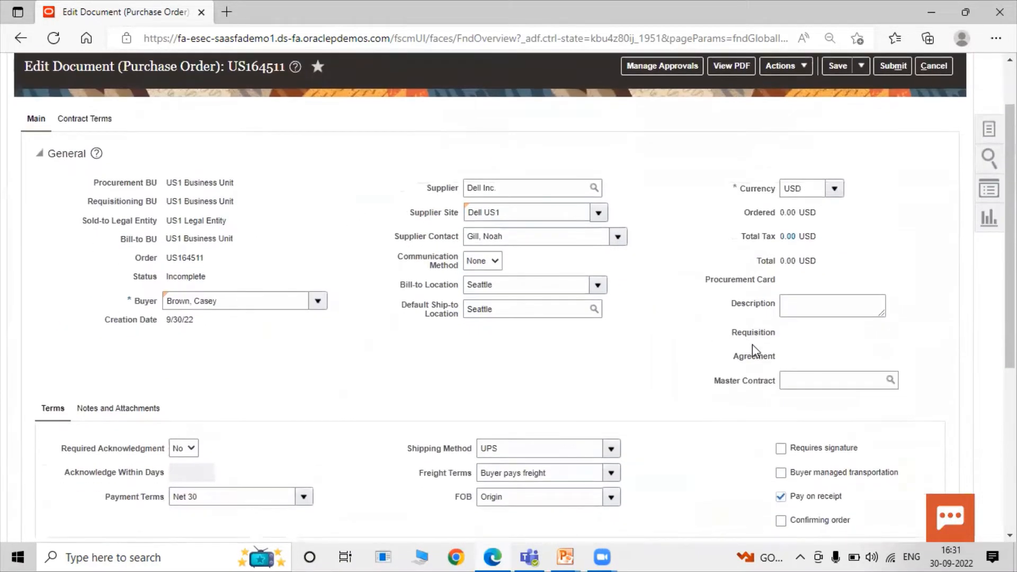
pyautogui.scroll(-4, 725, 344)
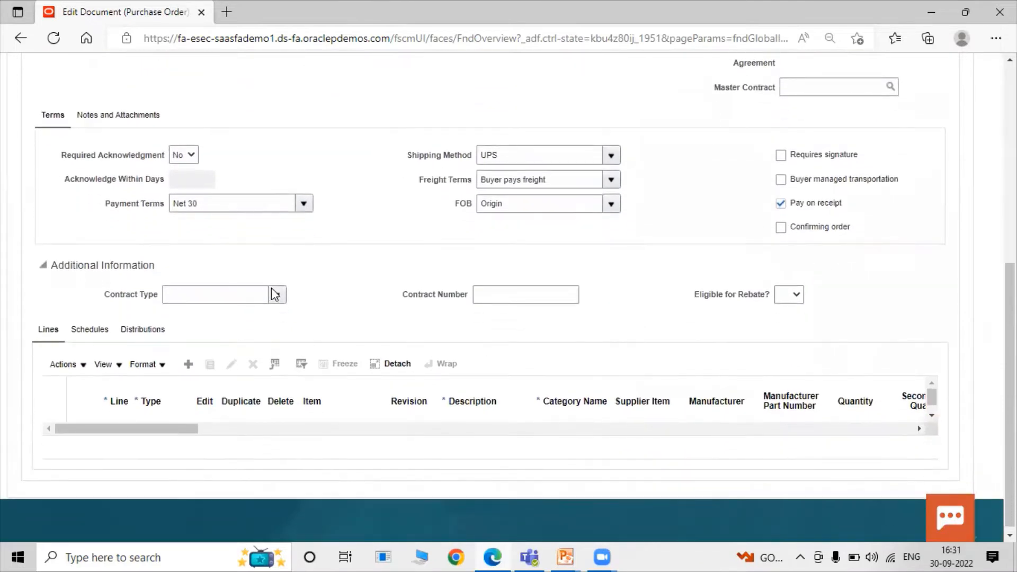
pyautogui.click(190, 369)
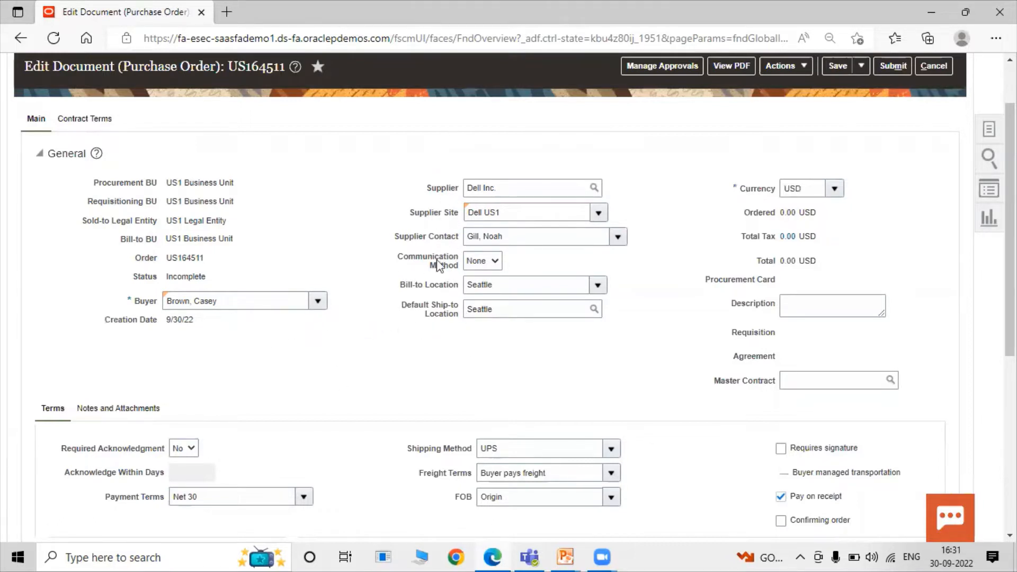
pyautogui.scroll(-4, 438, 339)
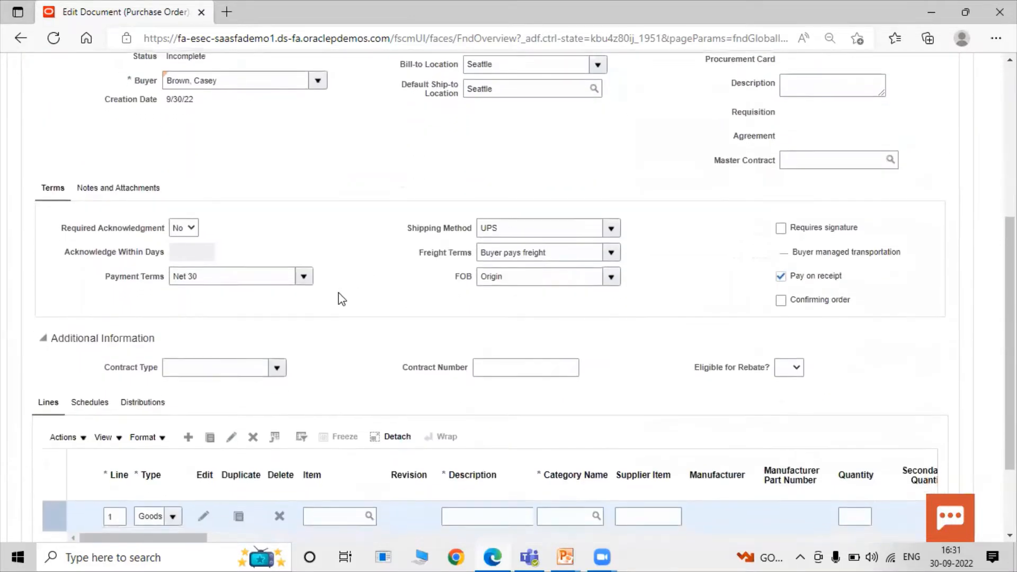
pyautogui.scroll(-2, 304, 299)
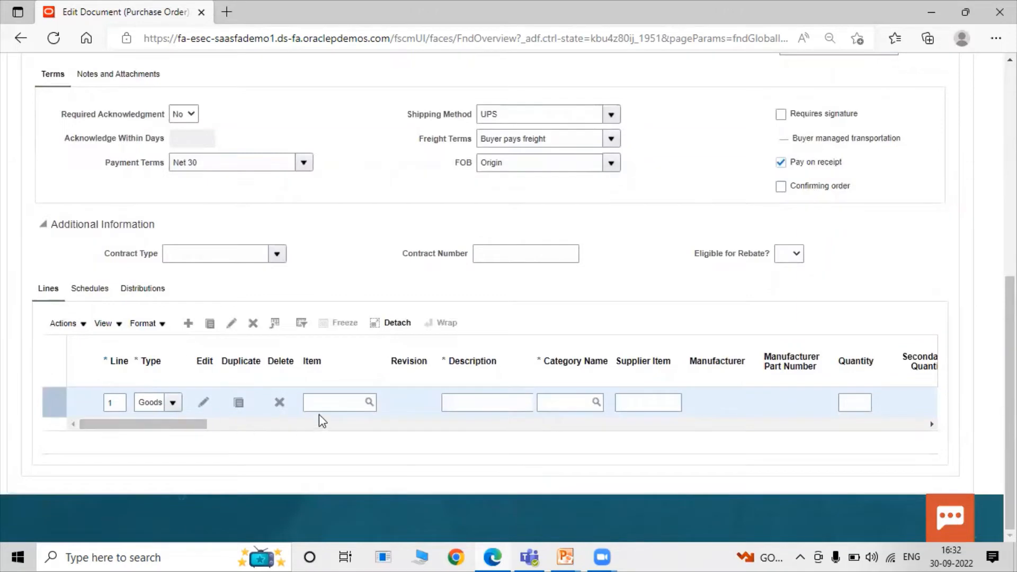
pyautogui.click(338, 403)
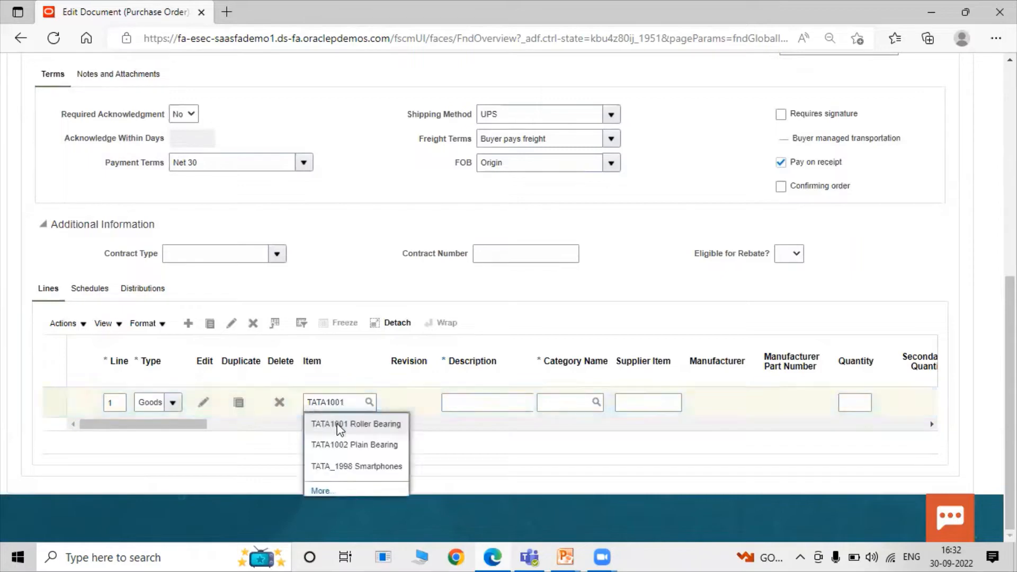
pyautogui.click(340, 425)
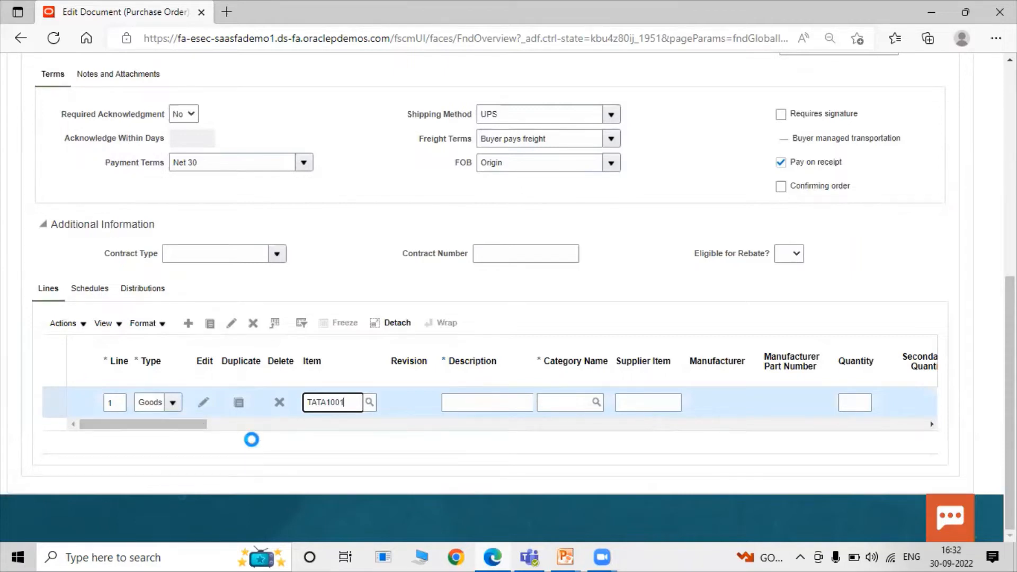
# Step: Set the order line's quantity to 15 and its base price to 200
pyautogui.moveTo(181, 424); pyautogui.dragTo(259, 425)
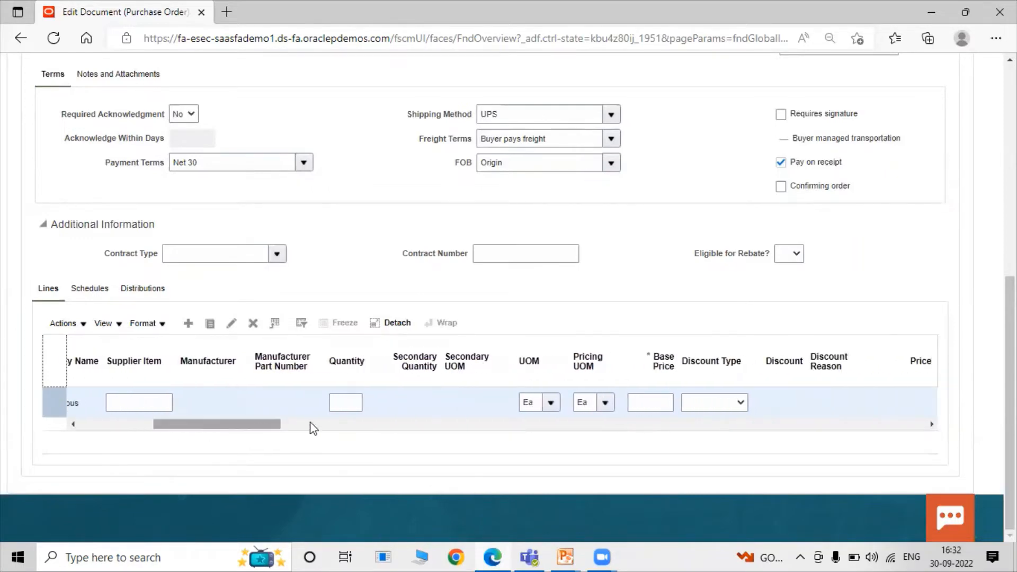
pyautogui.click(344, 406)
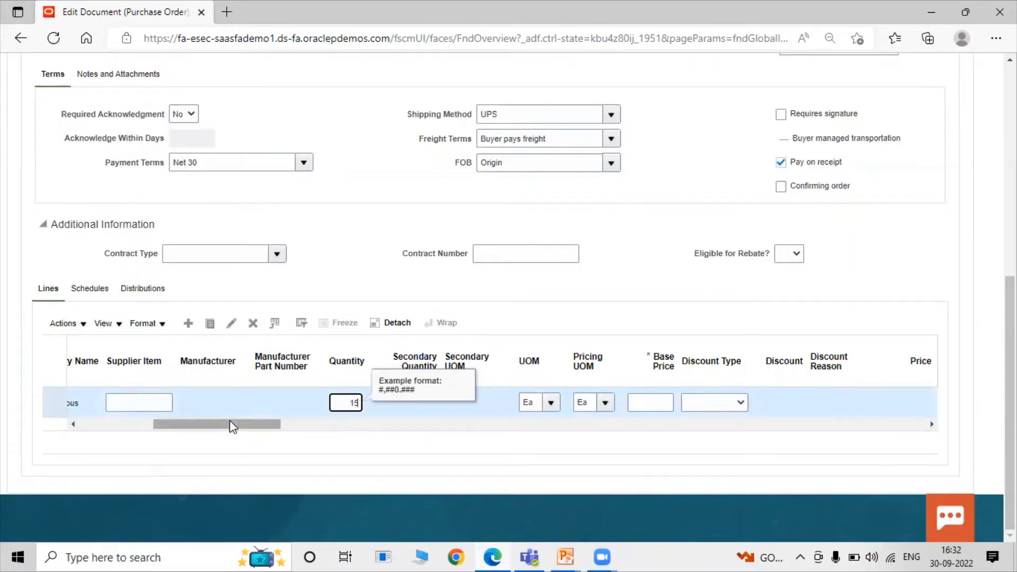
pyautogui.moveTo(235, 423); pyautogui.dragTo(271, 423)
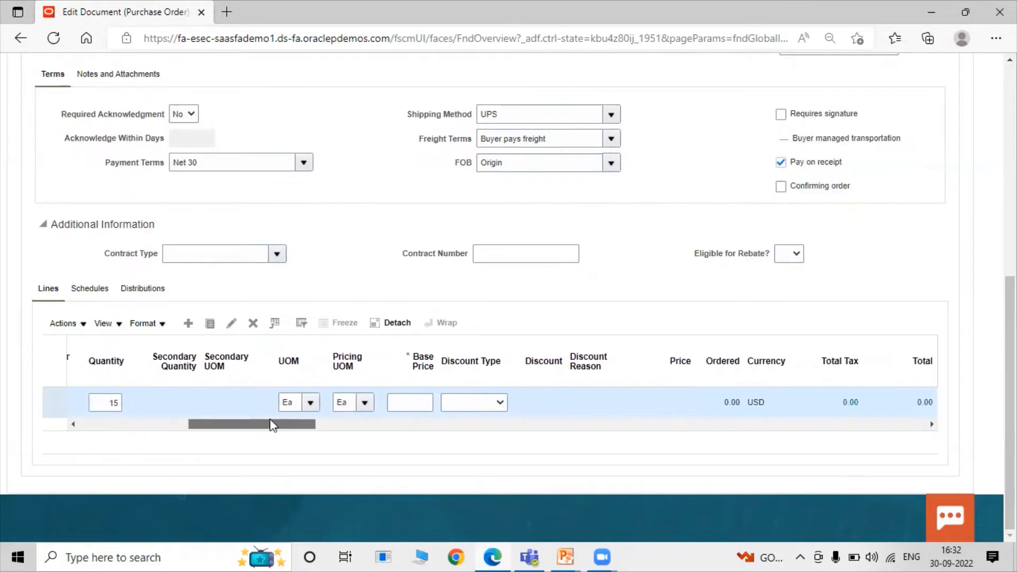
pyautogui.click(414, 408)
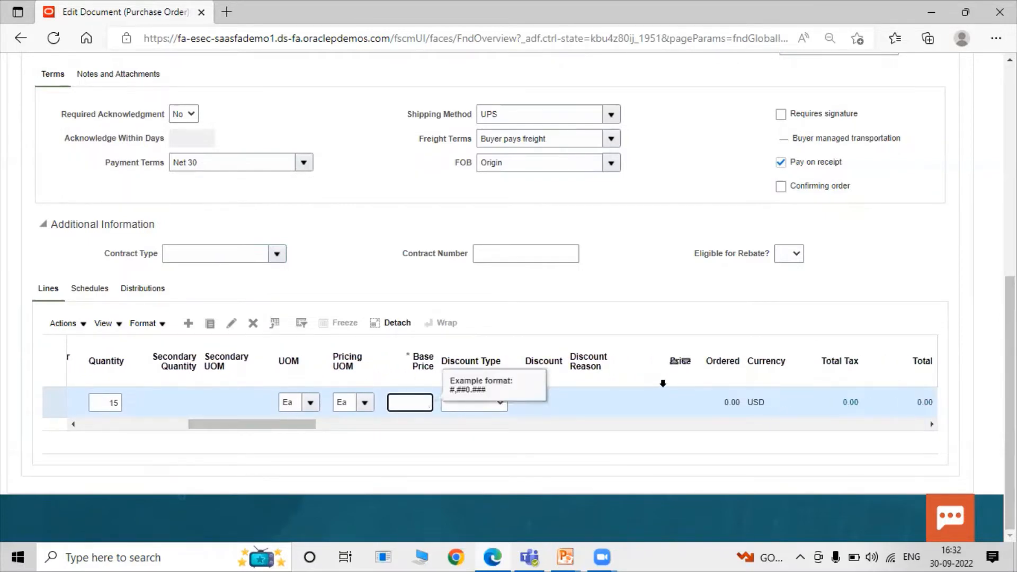
pyautogui.write('200')
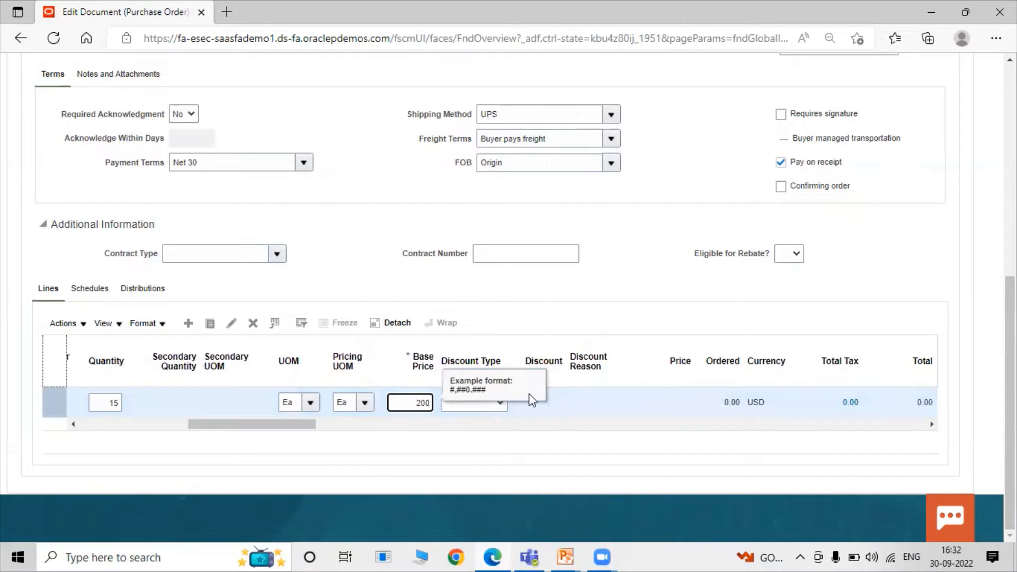
# Step: Set the line's requested delivery date to 10/1/22 and keep Inventory as its destination type
pyautogui.moveTo(268, 424); pyautogui.dragTo(309, 424)
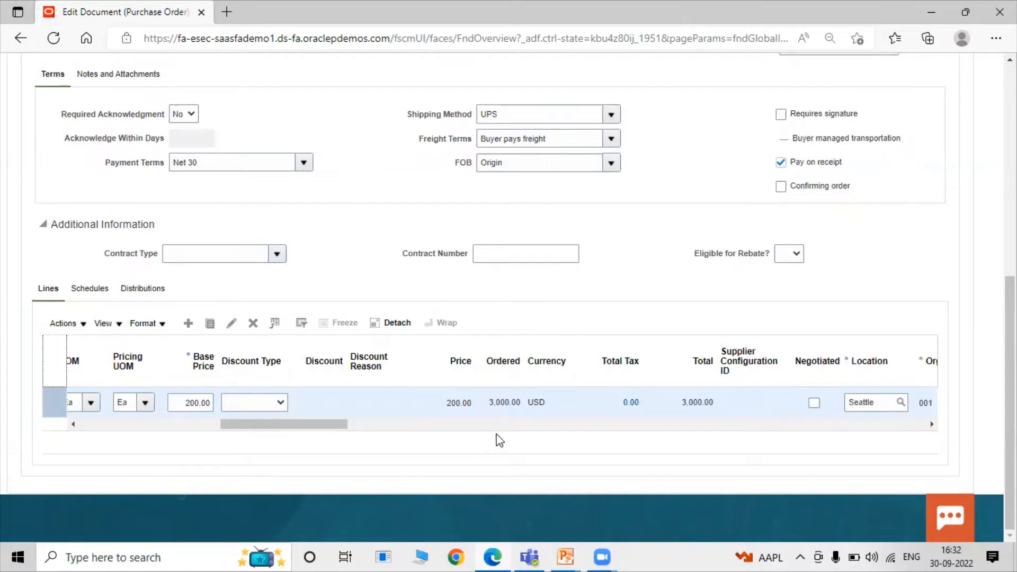
pyautogui.moveTo(316, 427); pyautogui.dragTo(401, 425)
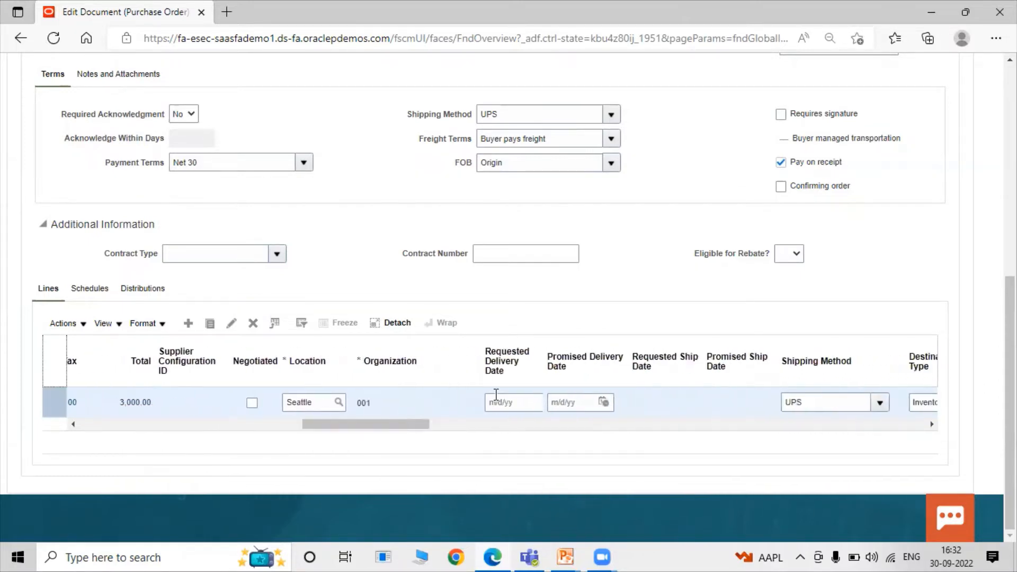
pyautogui.moveTo(548, 354)
pyautogui.mouseDown()
pyautogui.moveTo(540, 344)
pyautogui.moveTo(565, 348)
pyautogui.mouseUp()
pyautogui.click(542, 403)
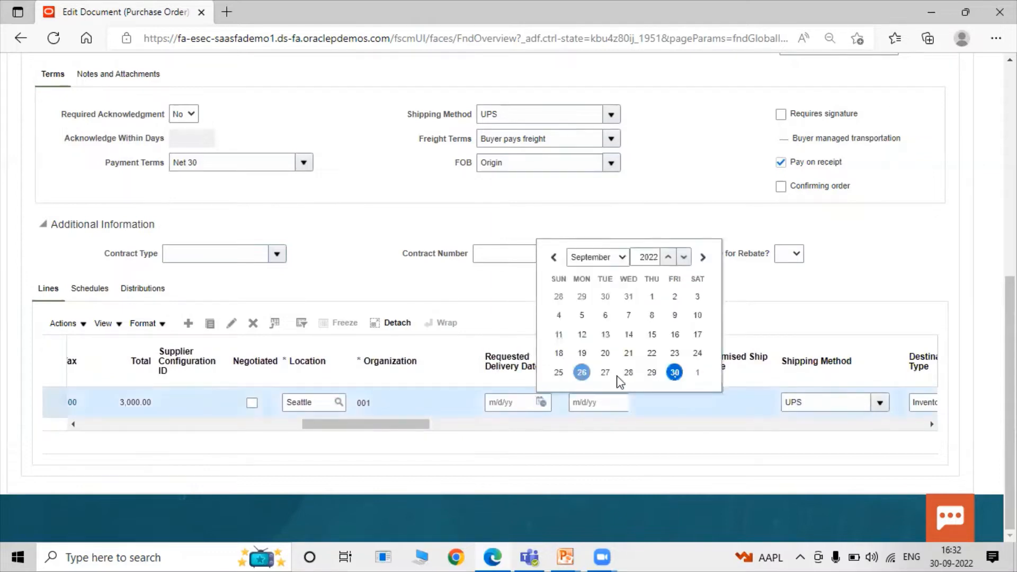
pyautogui.click(697, 372)
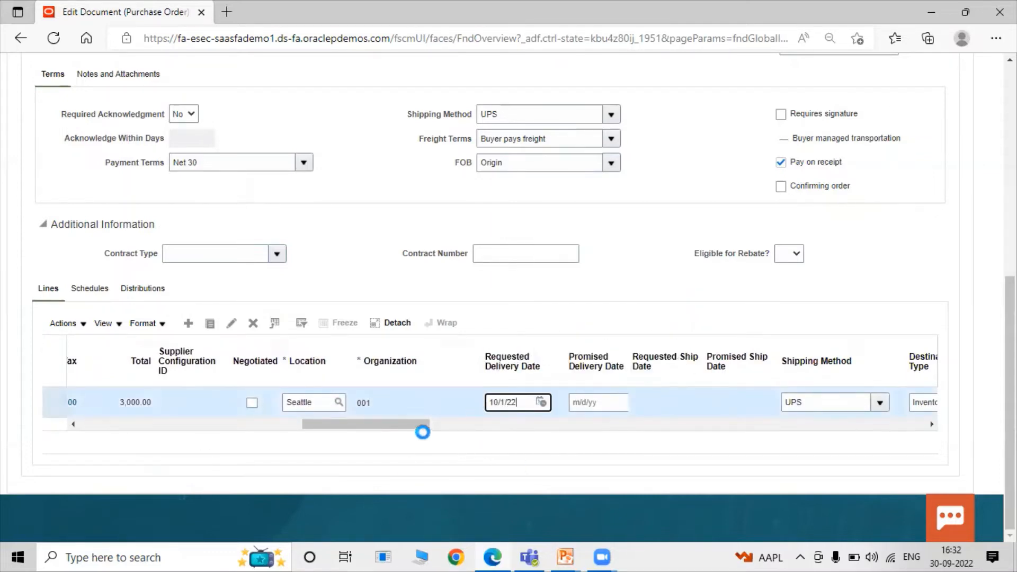
pyautogui.moveTo(413, 426); pyautogui.dragTo(454, 424)
pyautogui.click(328, 404)
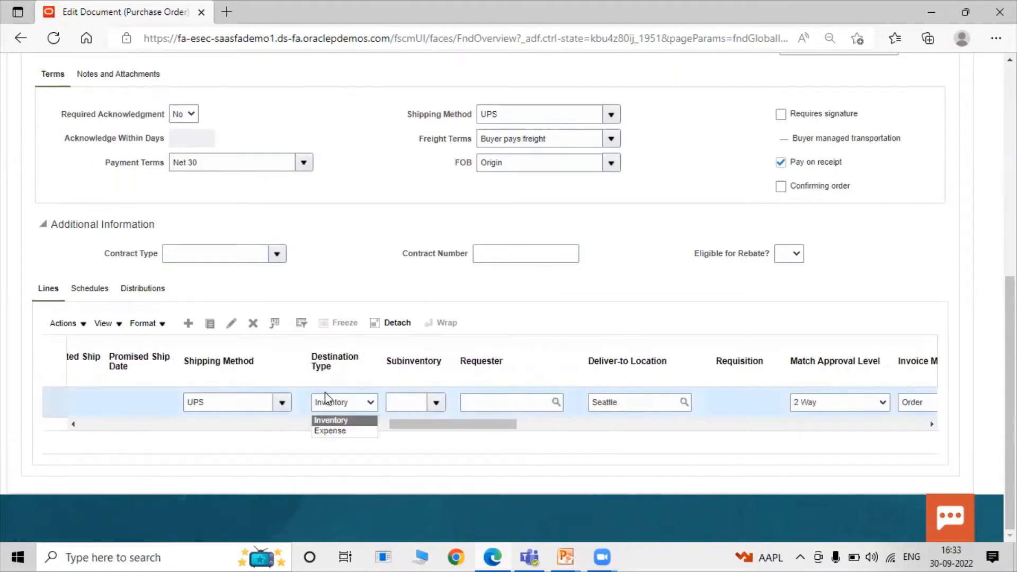
pyautogui.click(340, 419)
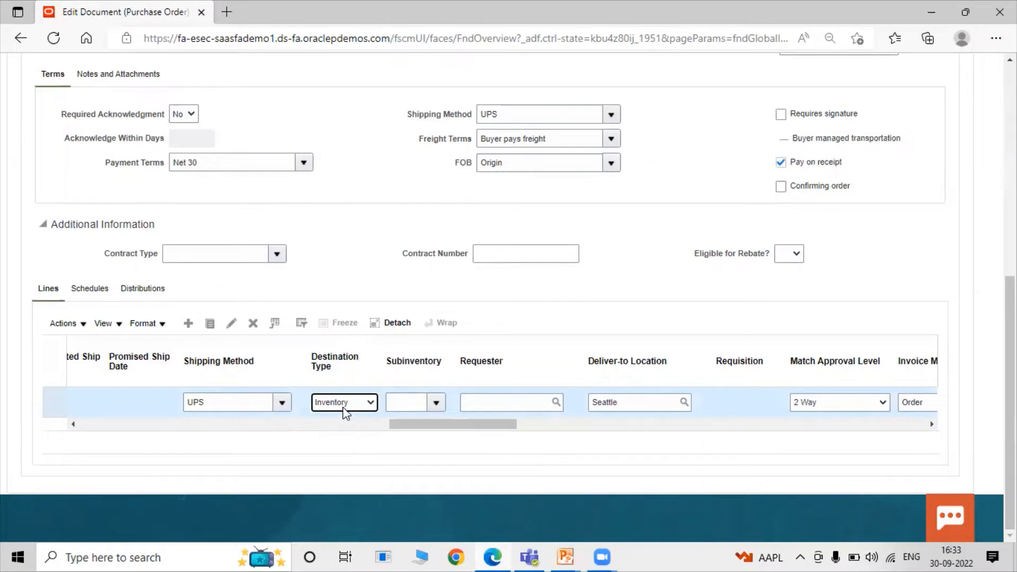
# Step: Set the line's match approval level to 3 Way and its invoice match option to Receipt
pyautogui.moveTo(432, 425); pyautogui.dragTo(485, 427)
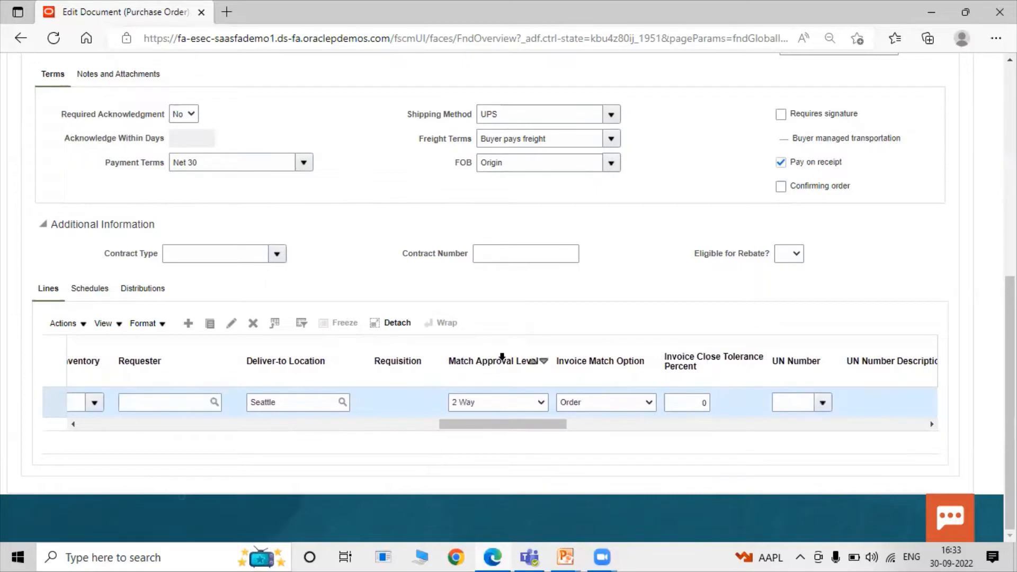
pyautogui.click(502, 402)
pyautogui.click(492, 431)
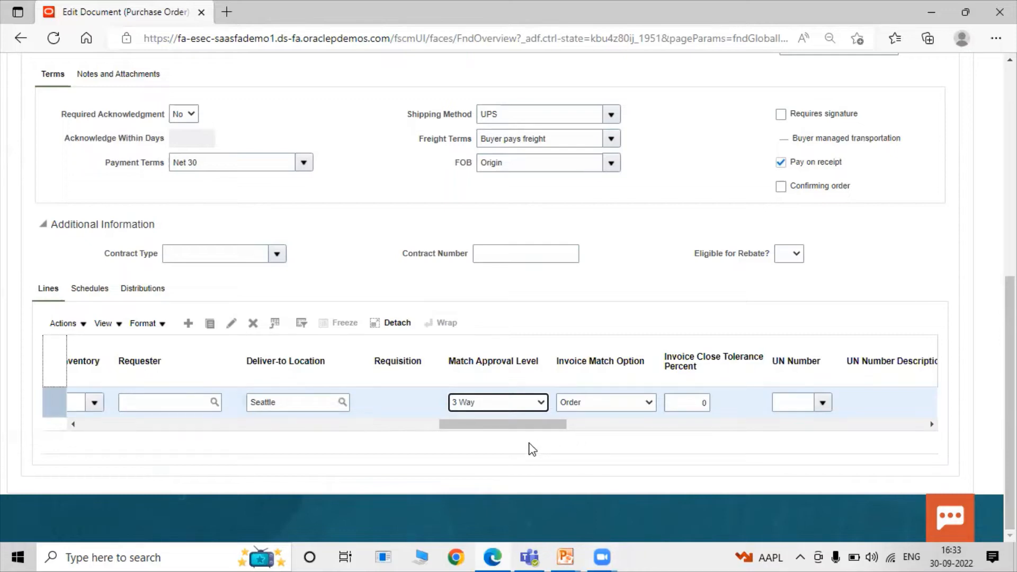
pyautogui.click(596, 406)
pyautogui.click(598, 431)
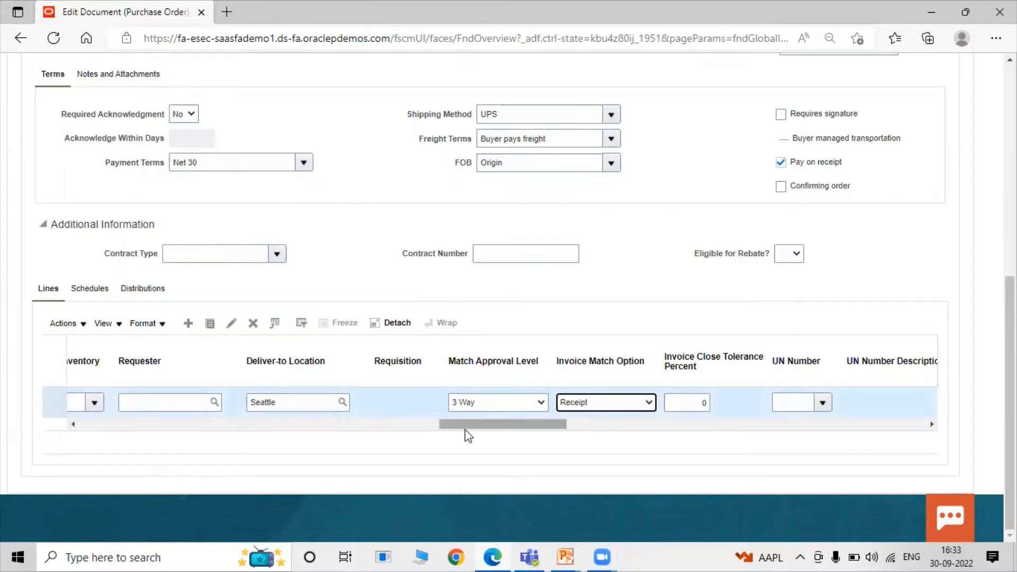
# Step: Change the purchase order's payment terms to Immediate
pyautogui.moveTo(492, 419); pyautogui.dragTo(254, 424)
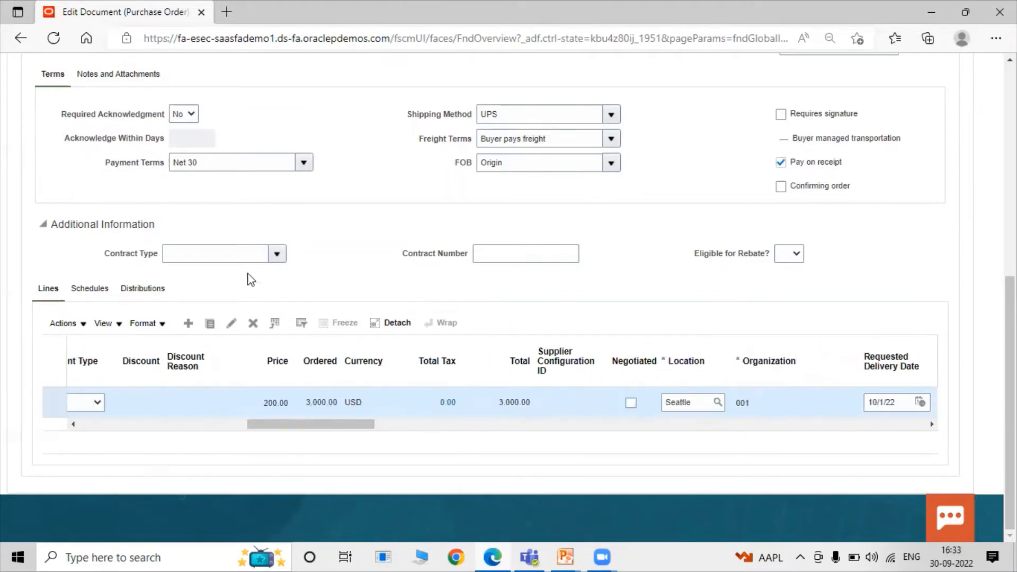
pyautogui.scroll(1, 62, 317)
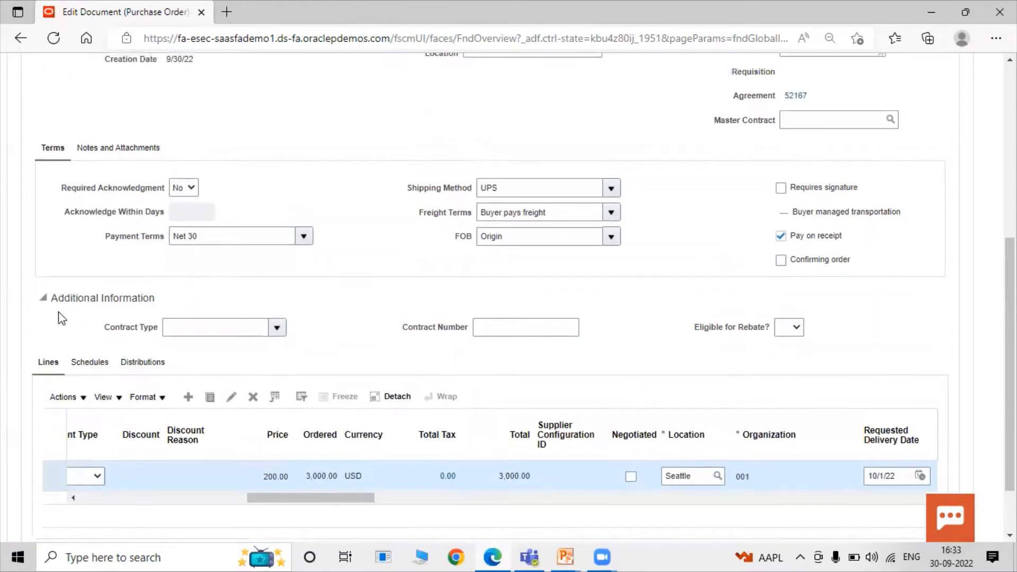
pyautogui.click(307, 239)
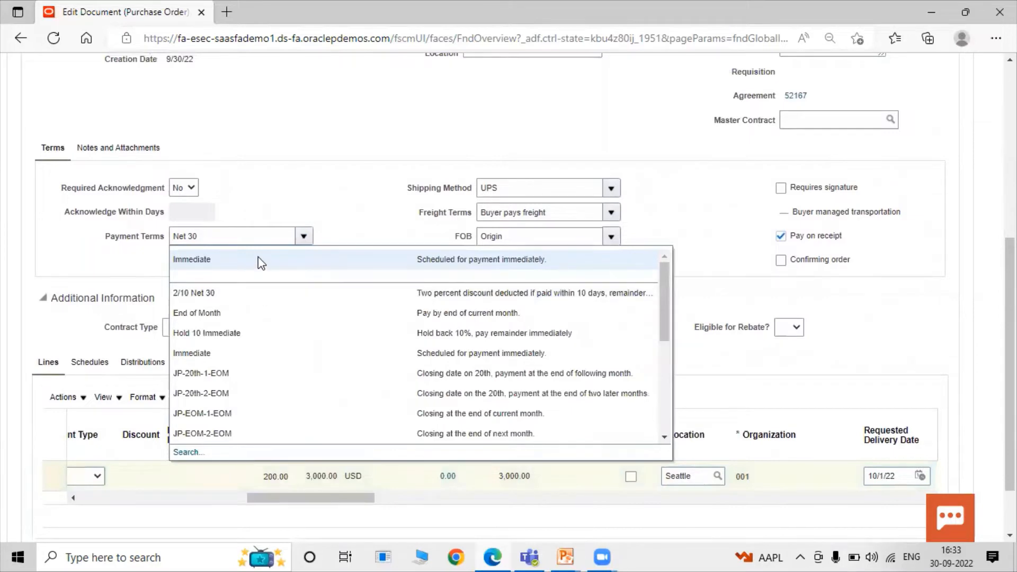
pyautogui.click(261, 259)
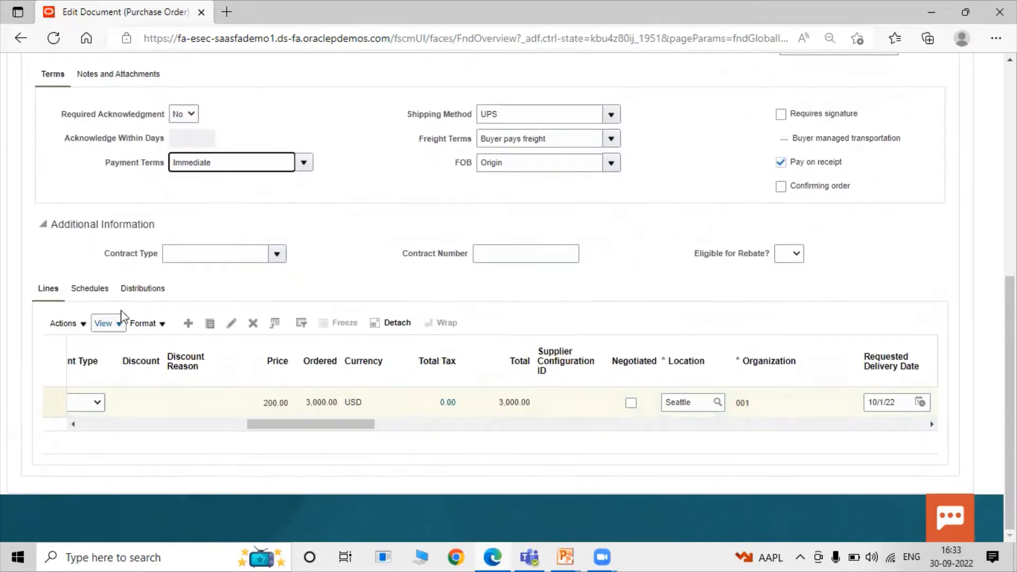
# Step: Save the purchase order and submit it for approval
pyautogui.scroll(1, 249, 325)
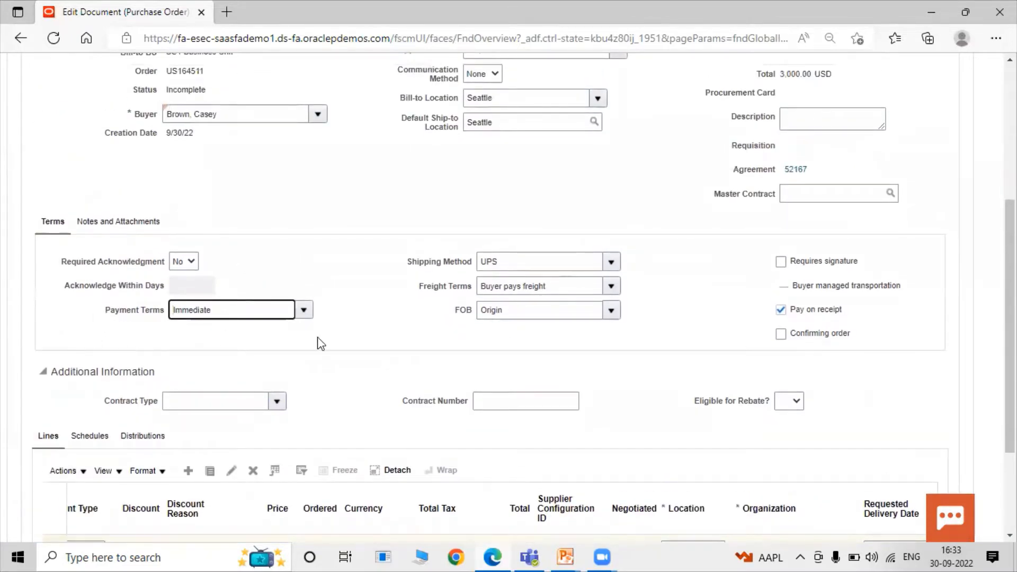
pyautogui.scroll(-3, 326, 347)
pyautogui.scroll(10, 687, 402)
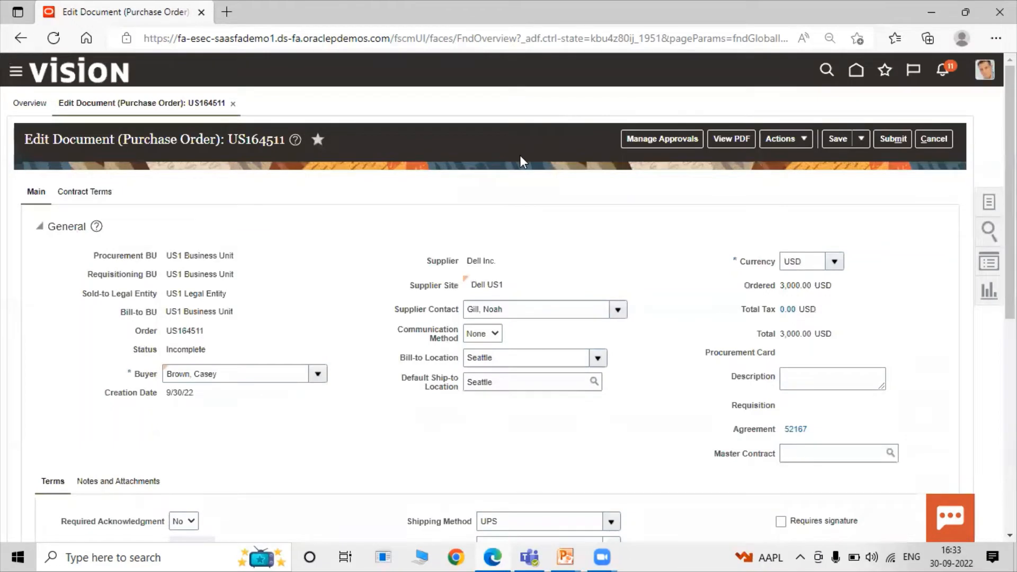
pyautogui.click(837, 140)
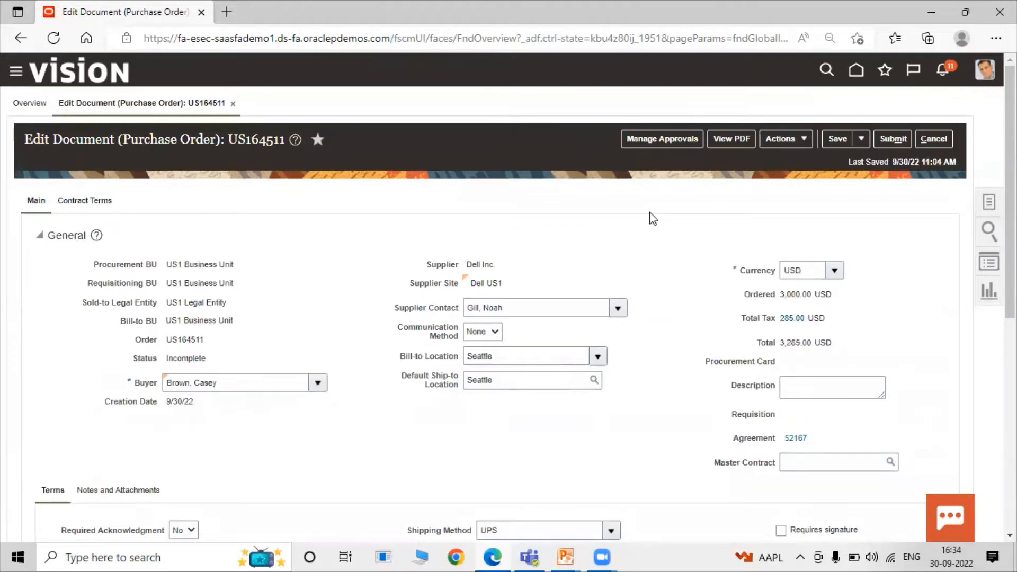
pyautogui.click(882, 139)
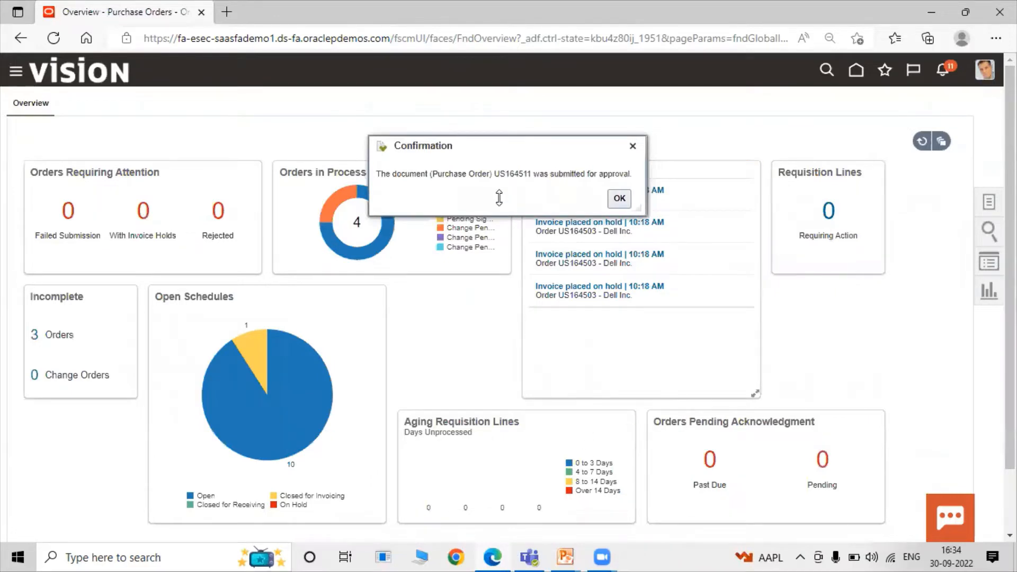
# Step: Open Notepad beside the confirmation message and note the submitted purchase order's number, labelled PO
pyautogui.click(195, 555)
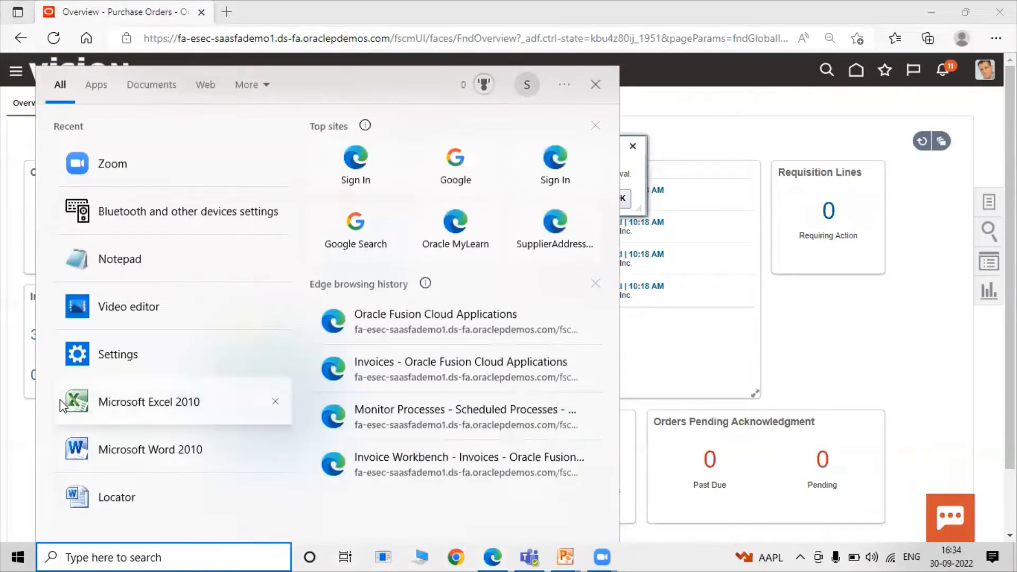
pyautogui.click(122, 261)
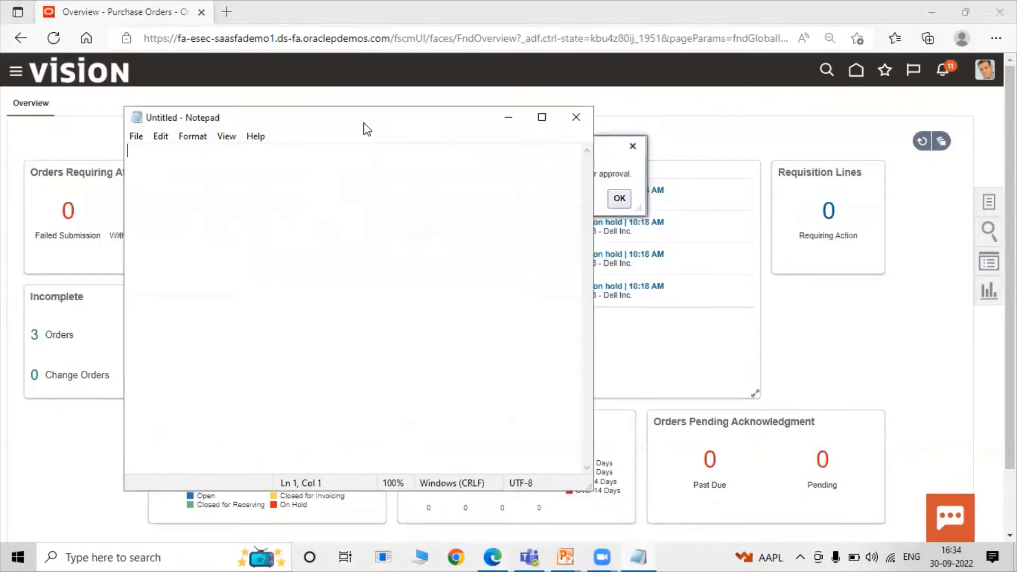
pyautogui.moveTo(363, 130); pyautogui.dragTo(698, 256)
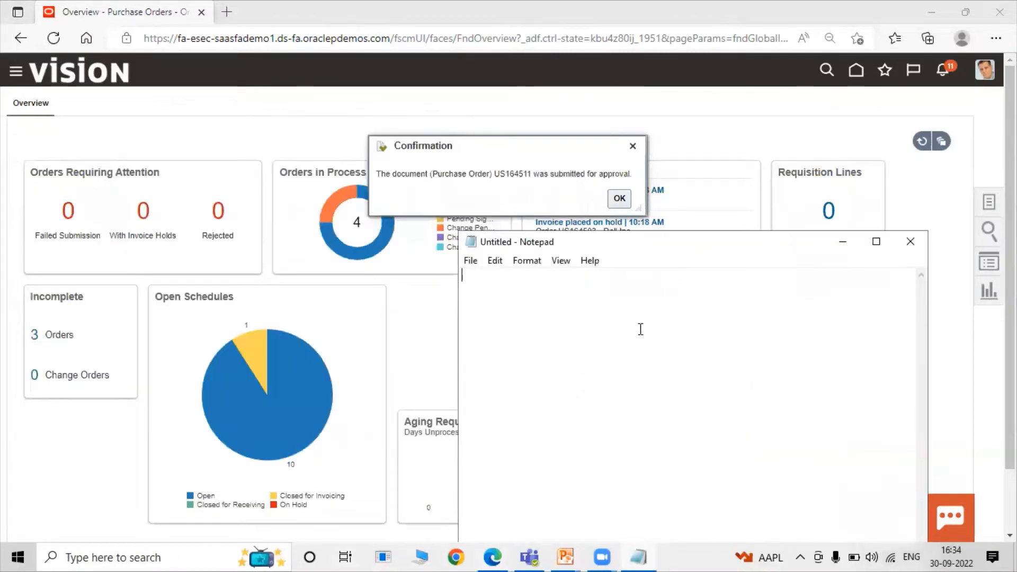
pyautogui.write('PO : US164511')
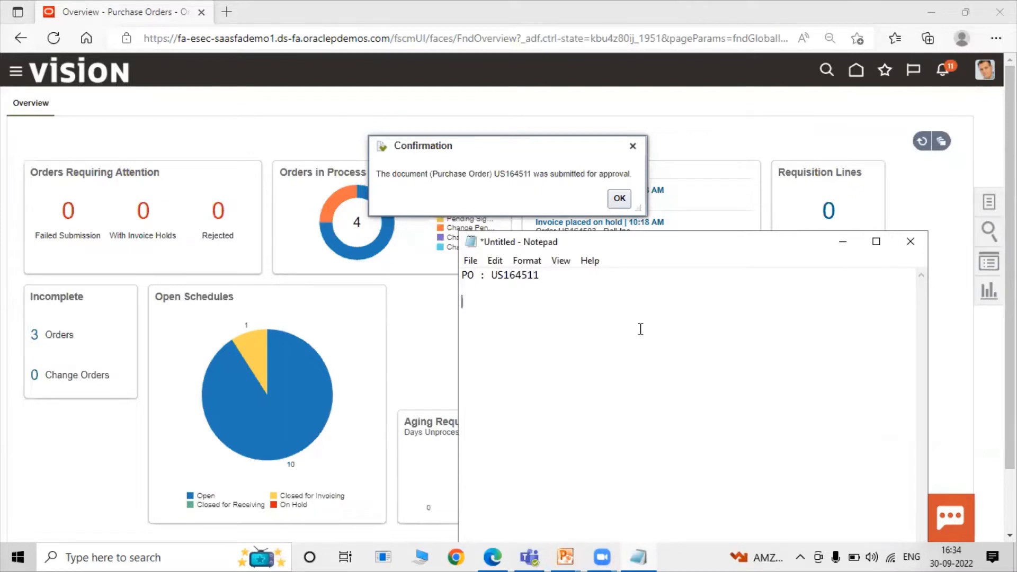
# Step: Close the submission confirmation and open the Manage Orders task
pyautogui.click(619, 198)
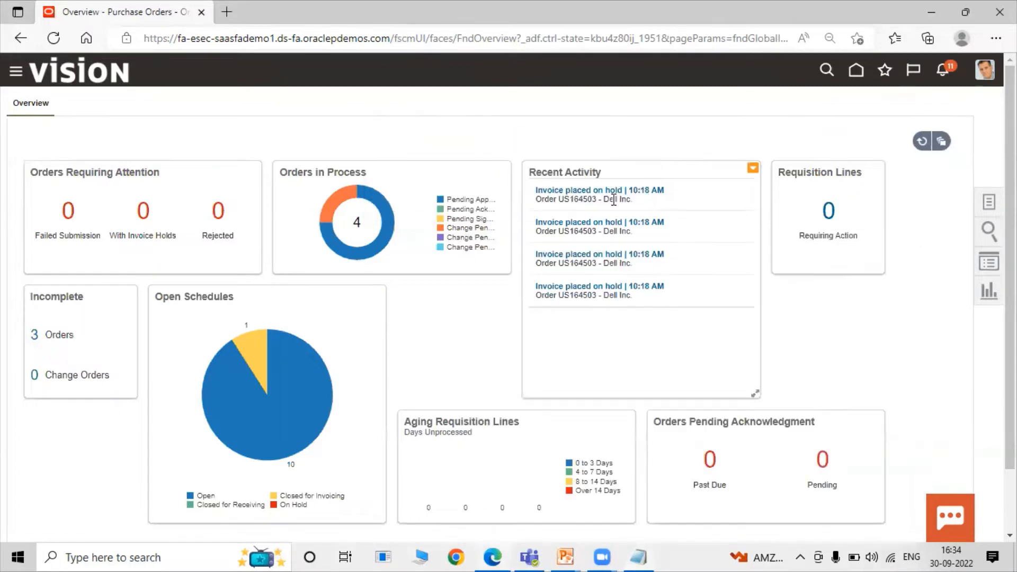
pyautogui.click(989, 202)
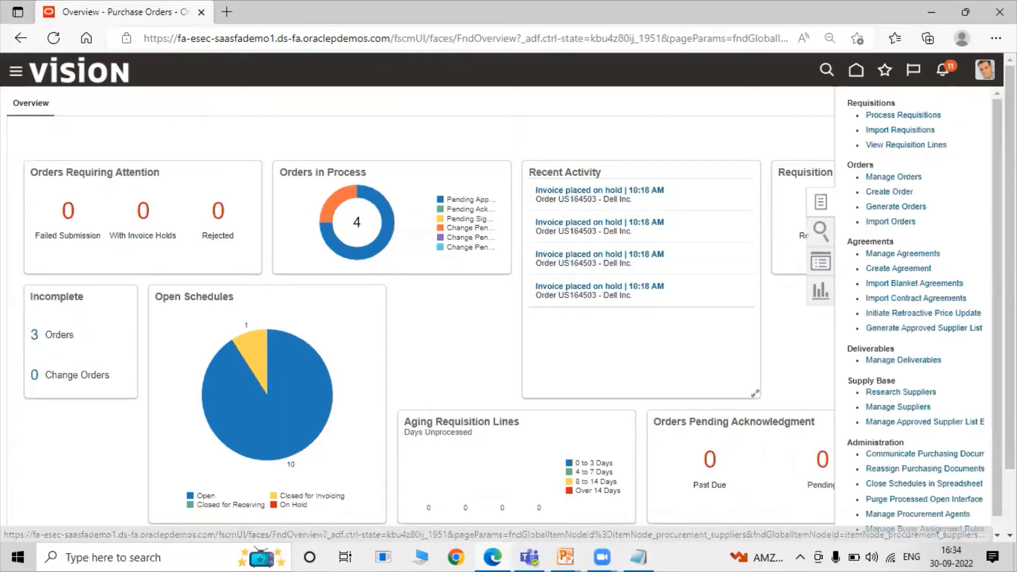
pyautogui.click(902, 178)
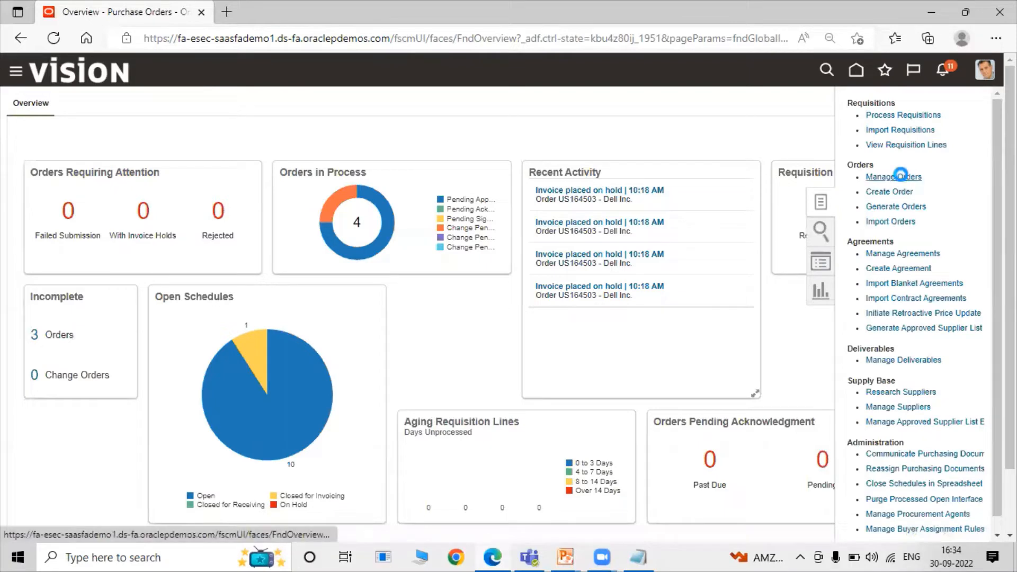
# Step: Copy the purchase order number from the Notepad note and paste it as the Order search criterion in Manage Orders
pyautogui.click(631, 556)
pyautogui.moveTo(540, 276); pyautogui.dragTo(492, 276)
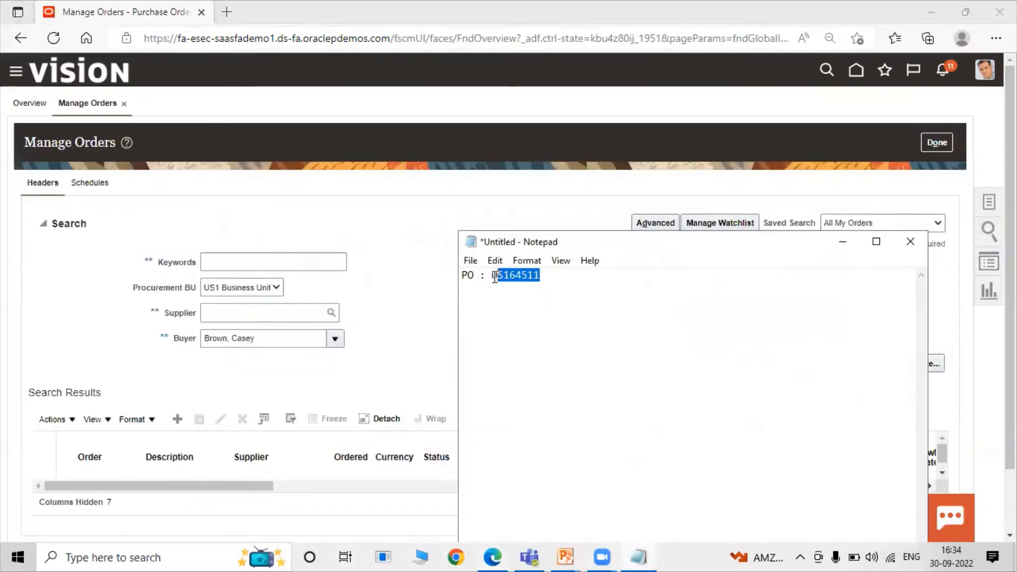
pyautogui.rightClick(502, 276)
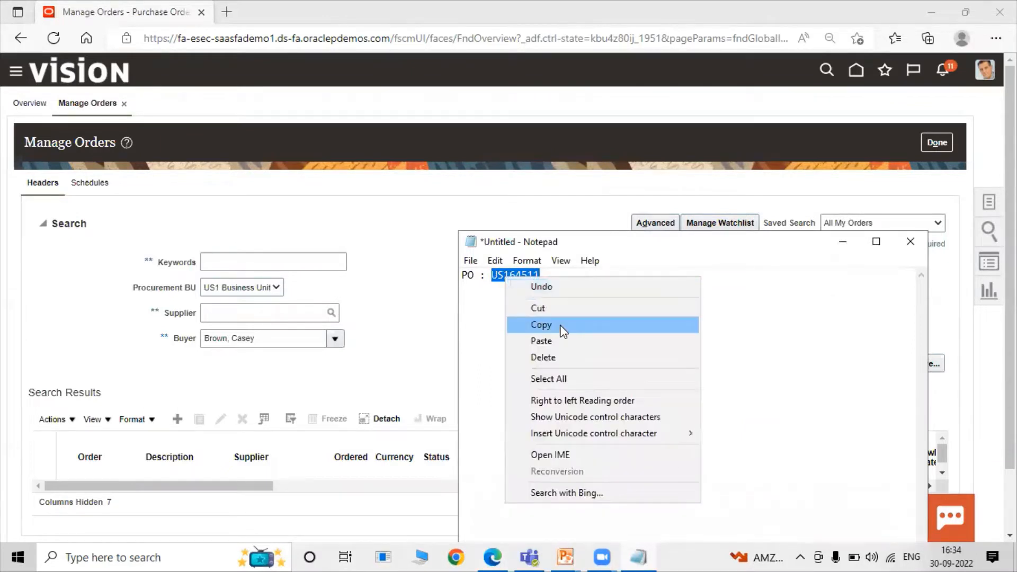
pyautogui.click(558, 325)
pyautogui.click(842, 241)
pyautogui.click(713, 262)
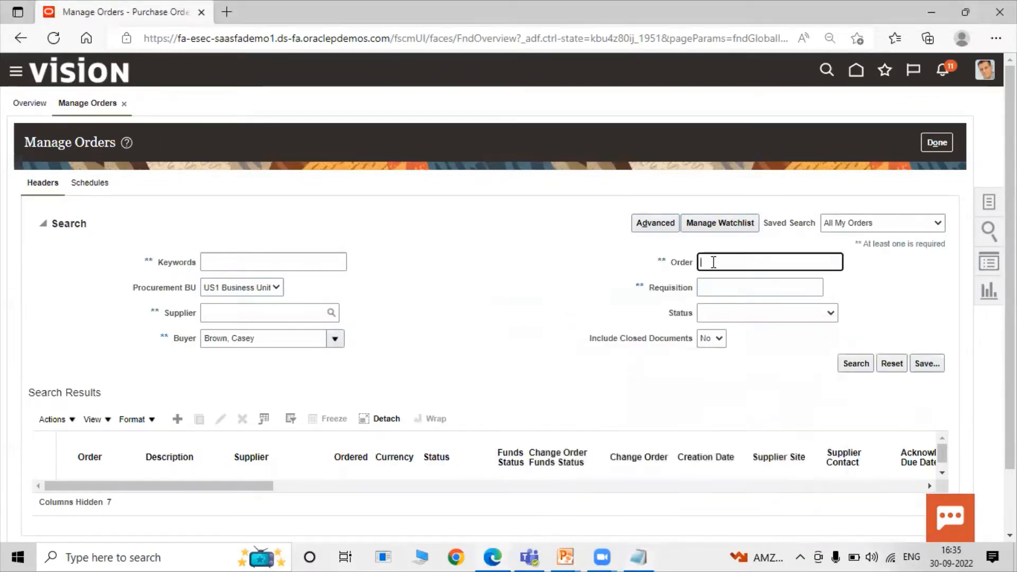
pyautogui.rightClick(713, 262)
pyautogui.click(791, 295)
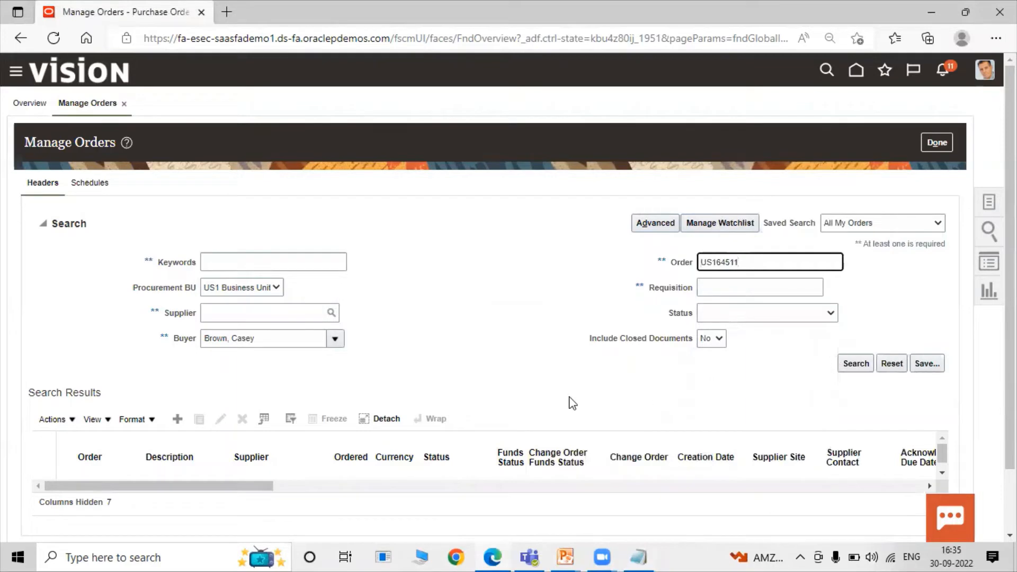
# Step: Clear the Buyer criterion and search for the purchase order
pyautogui.moveTo(324, 339); pyautogui.dragTo(127, 351)
pyautogui.press('BackSpace')
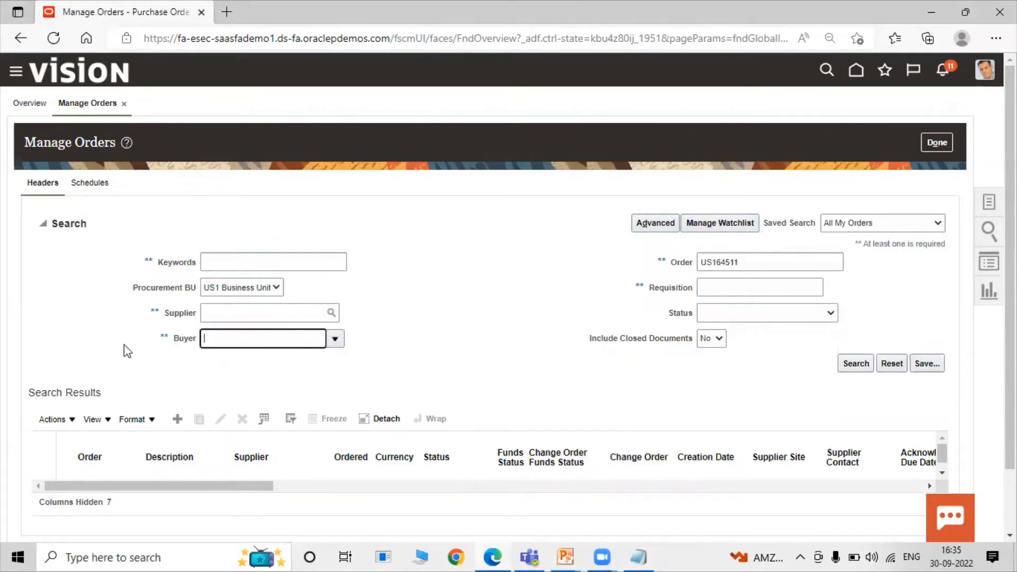
pyautogui.click(841, 363)
pyautogui.scroll(-1, 466, 309)
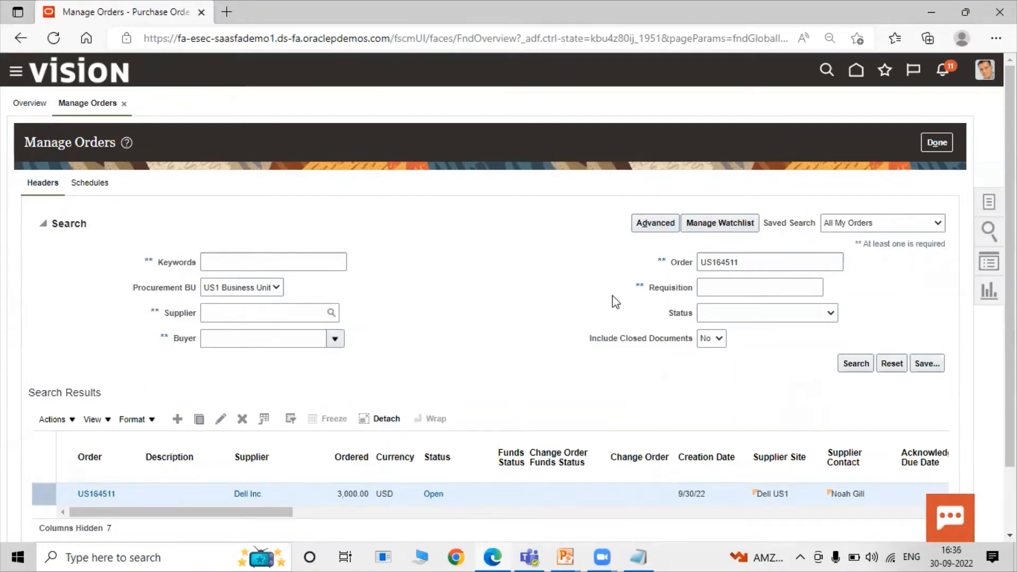
# Step: Leave Manage Orders and open the Inventory Management work area under Supply Chain Execution
pyautogui.click(921, 141)
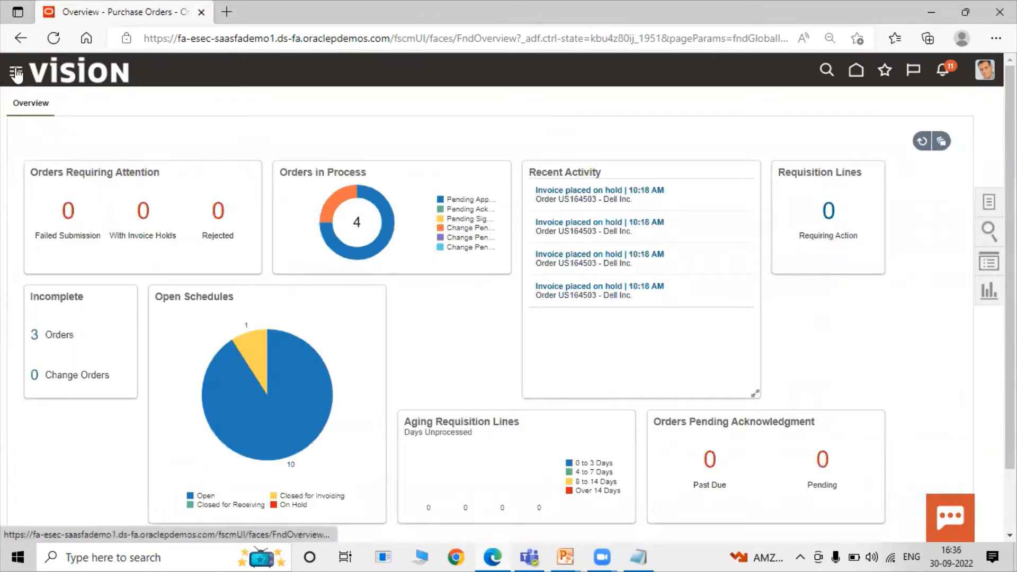
pyautogui.click(16, 74)
pyautogui.click(111, 228)
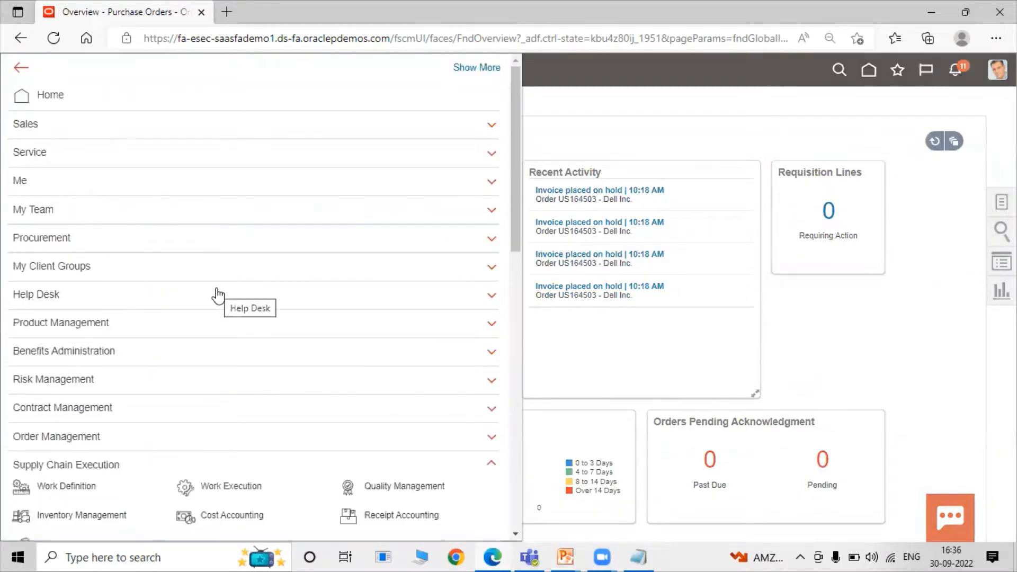
pyautogui.scroll(-1, 143, 355)
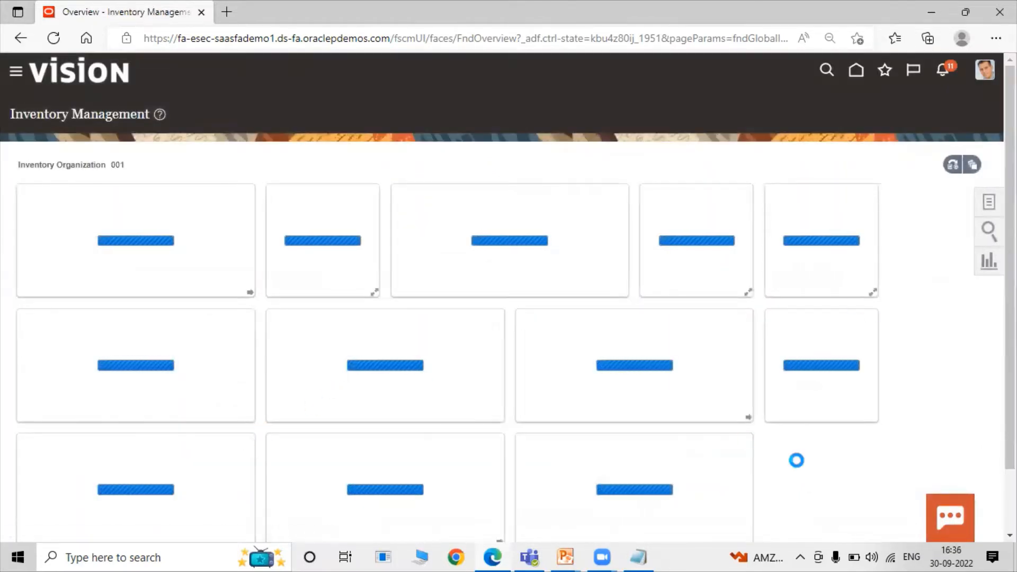
# Step: Show the Receipts tasks in Inventory Management and open Receive Expected Shipments
pyautogui.click(983, 204)
pyautogui.click(911, 103)
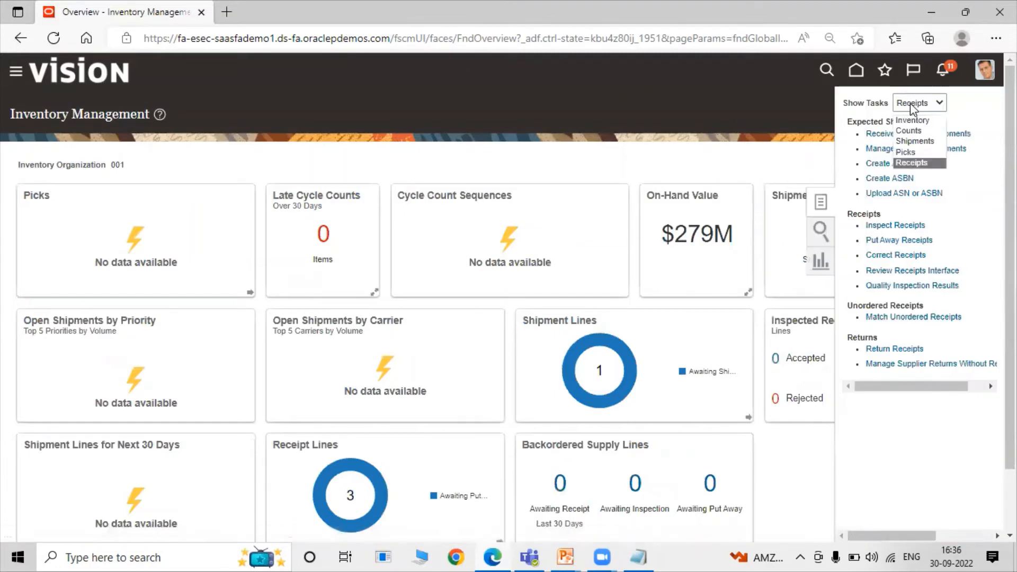
pyautogui.click(936, 163)
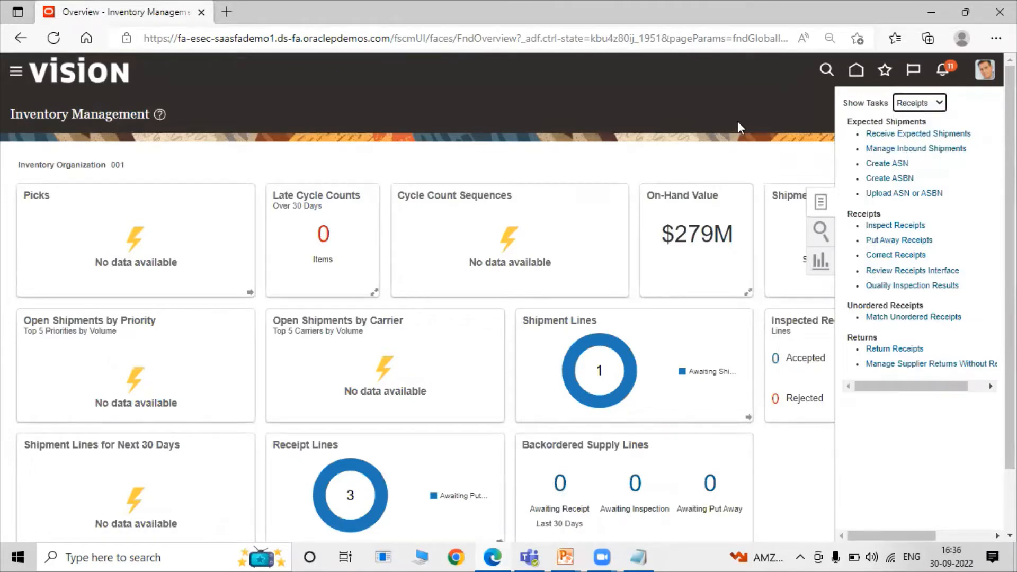
pyautogui.click(894, 135)
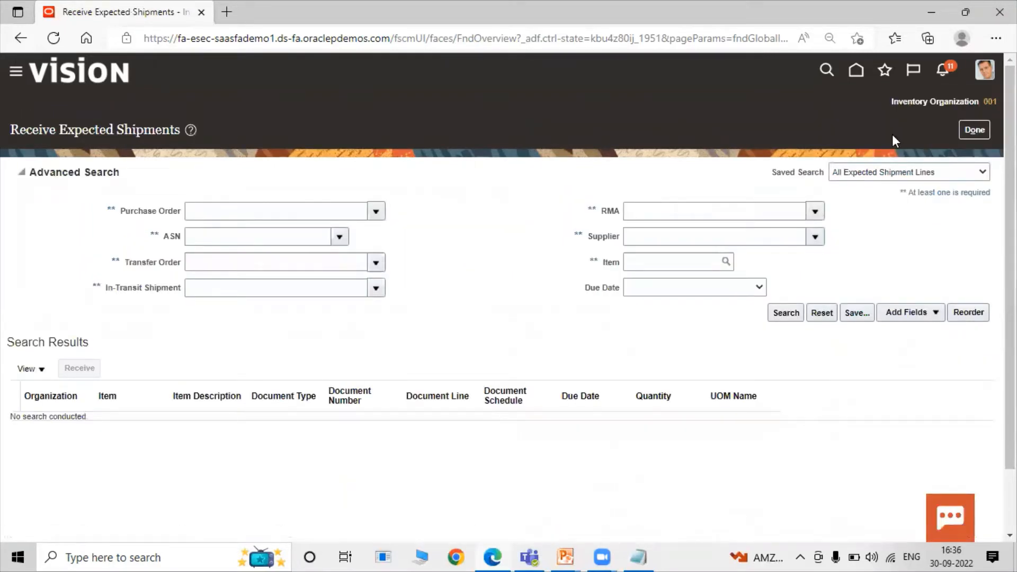
# Step: Search expected shipments by the copied purchase order number and open the TATA1001 line for receiving
pyautogui.click(316, 212)
pyautogui.hotkey('ctrl', 'v')
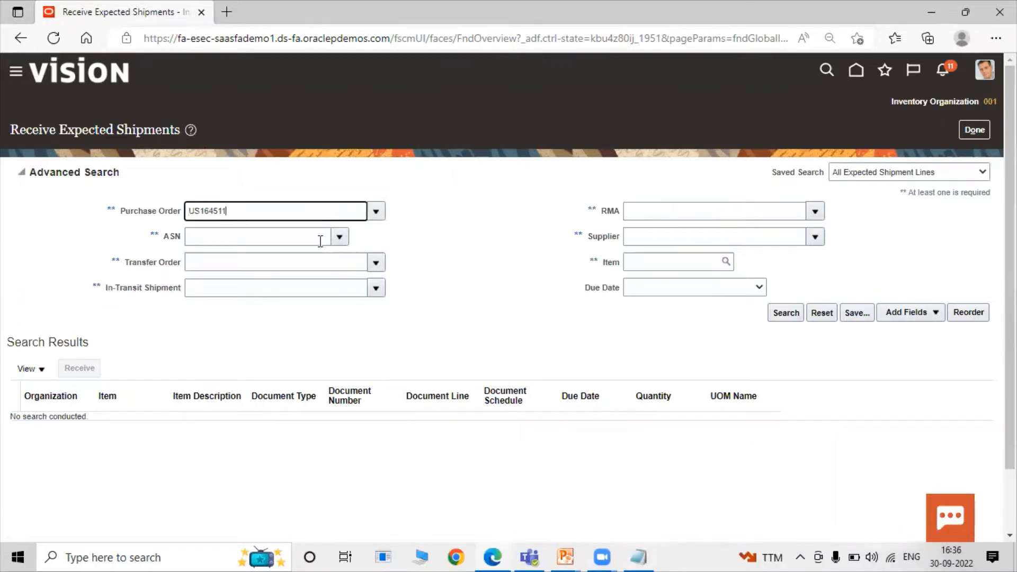
pyautogui.click(449, 241)
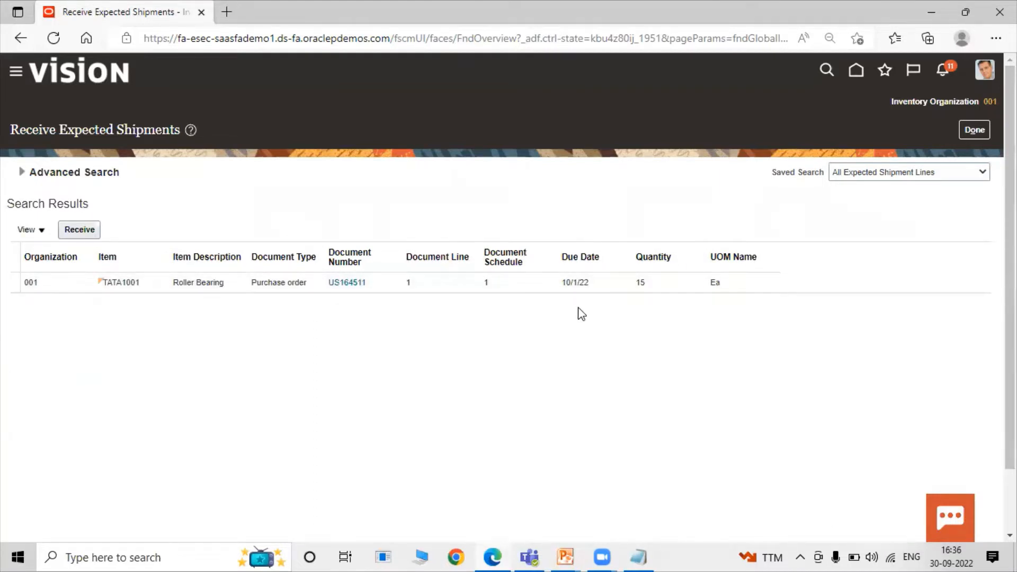
pyautogui.click(50, 282)
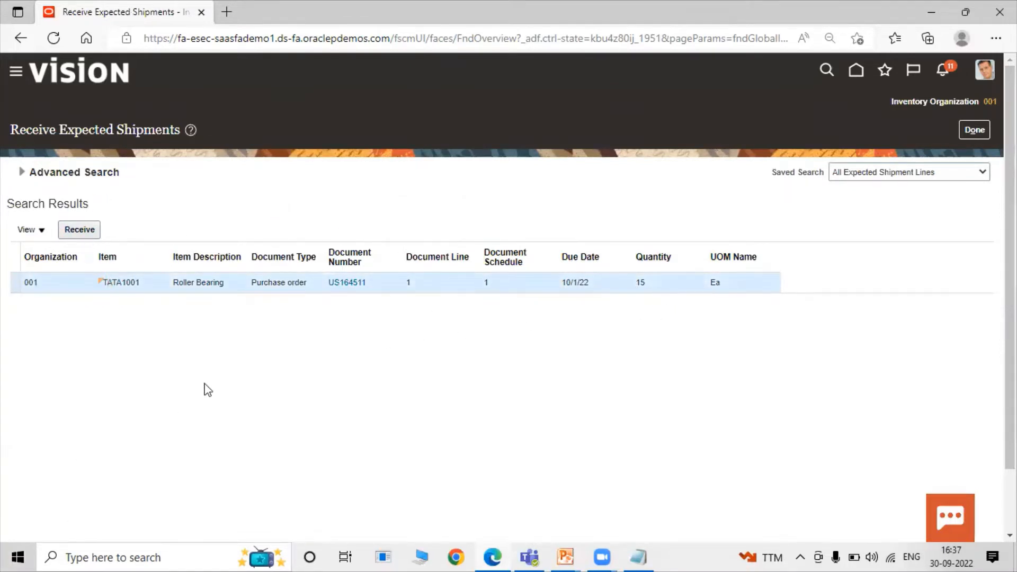
pyautogui.click(77, 231)
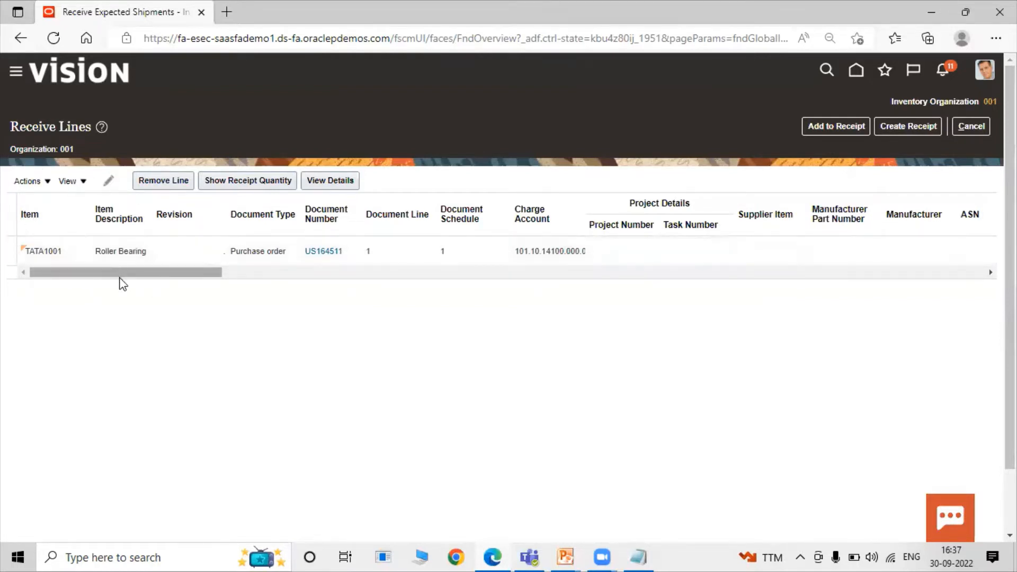
# Step: Enter a received quantity of 15 on the TATA1001 receive line
pyautogui.moveTo(144, 274); pyautogui.dragTo(175, 284)
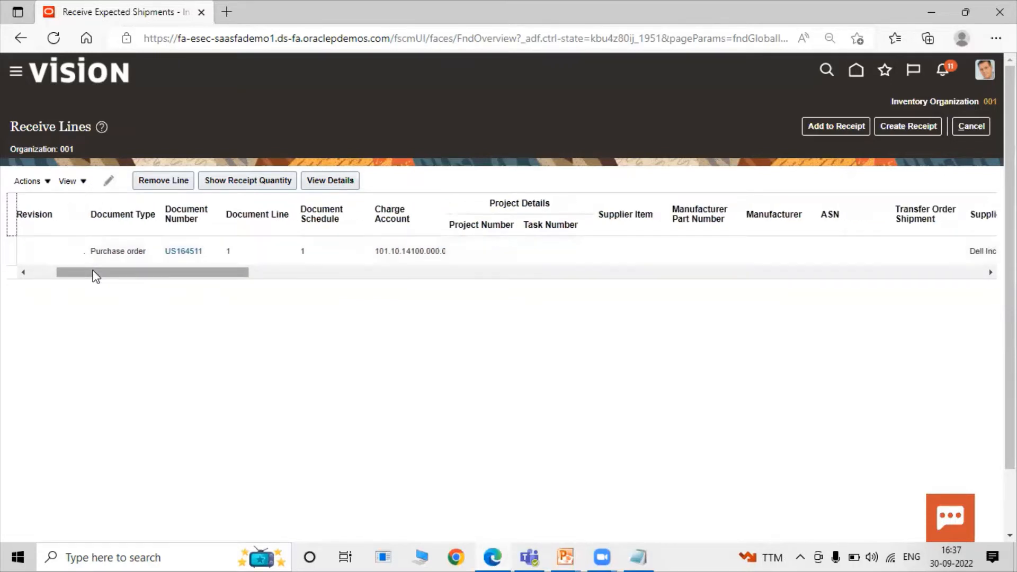
pyautogui.moveTo(100, 275); pyautogui.dragTo(131, 274)
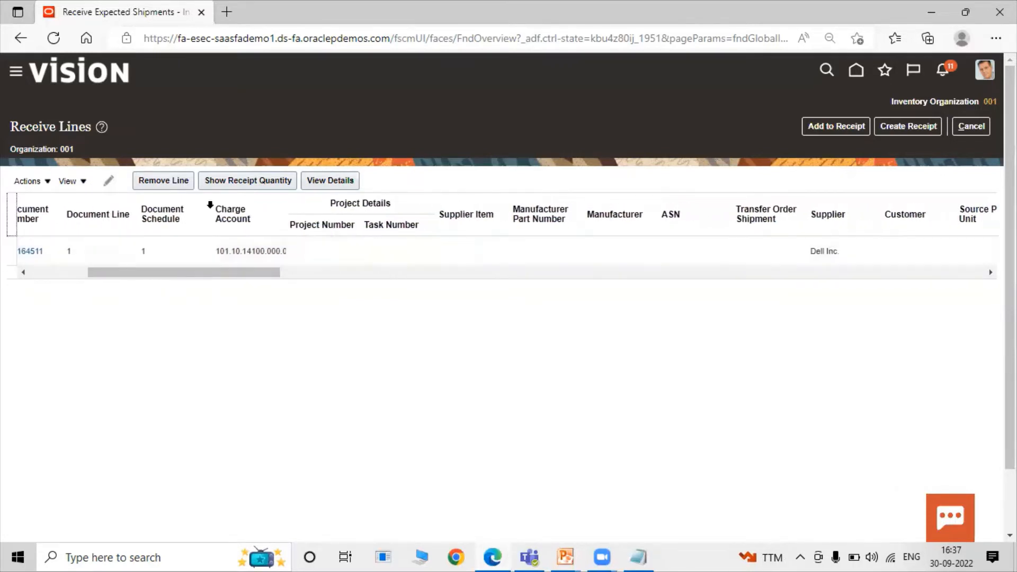
pyautogui.moveTo(250, 279); pyautogui.dragTo(374, 279)
pyautogui.click(412, 250)
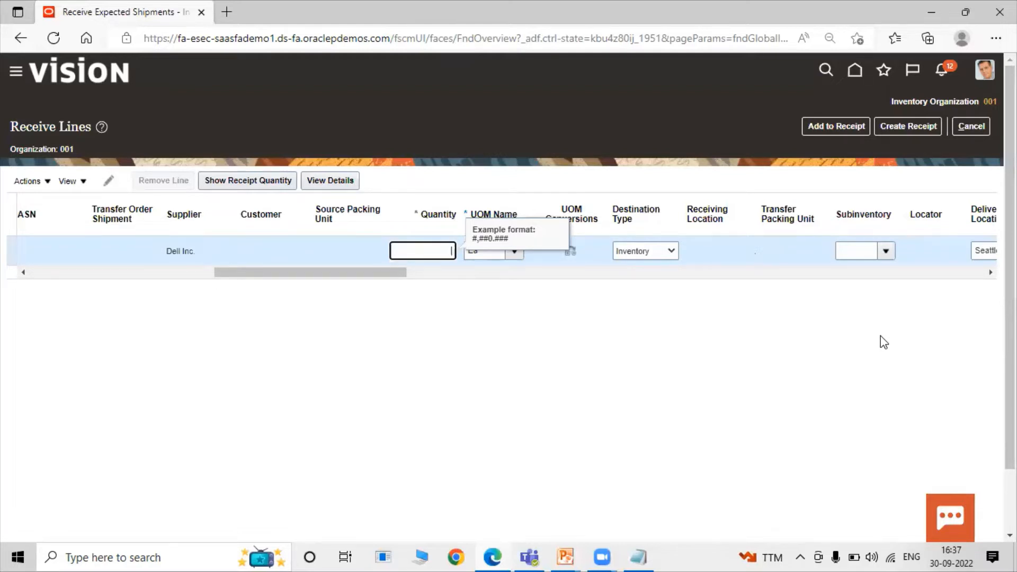
# Step: Set the receive line's Destination Type to Receiving
pyautogui.moveTo(329, 279); pyautogui.dragTo(375, 274)
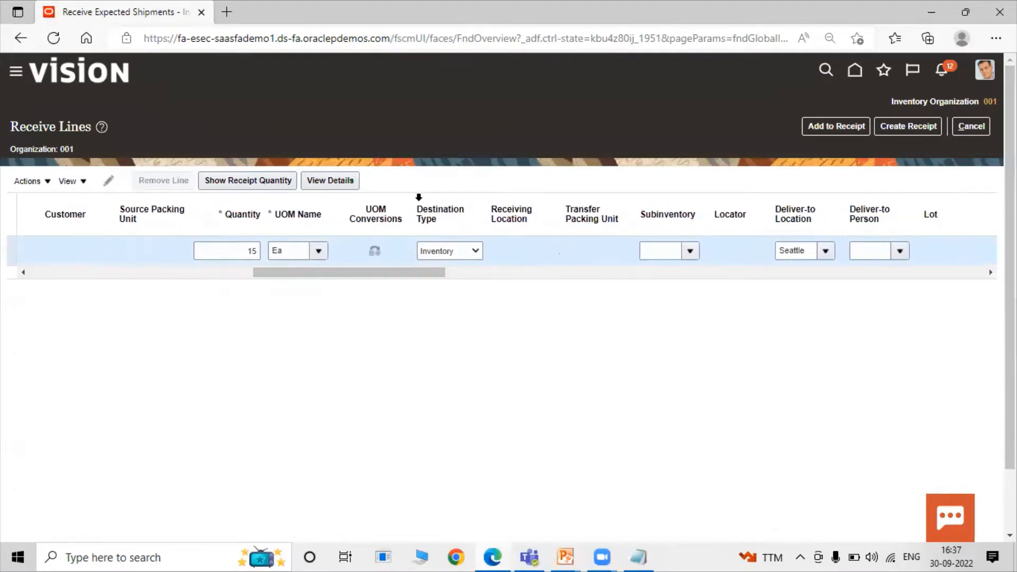
pyautogui.click(450, 252)
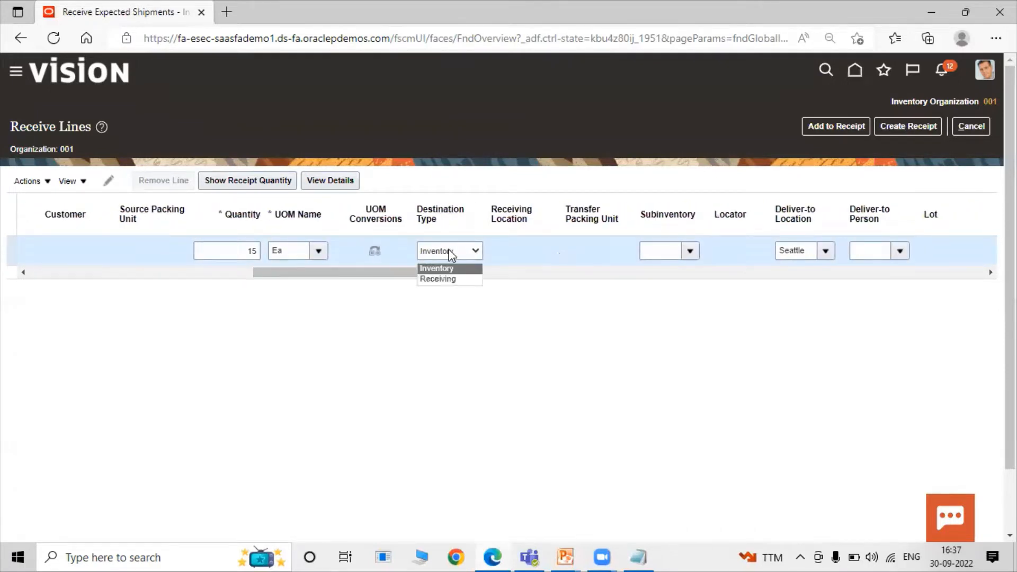
pyautogui.click(444, 268)
pyautogui.click(458, 252)
pyautogui.click(438, 278)
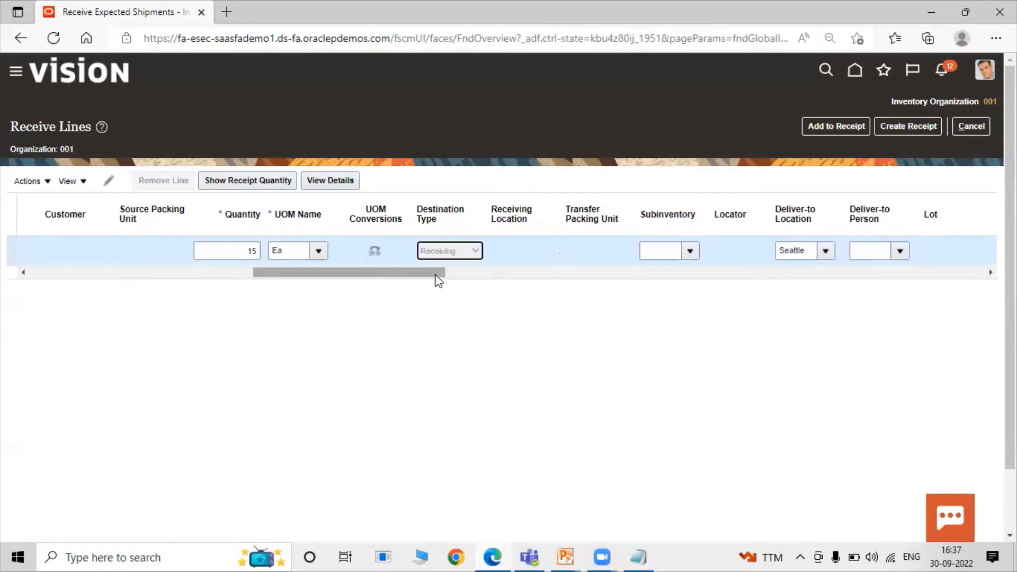
# Step: Search receiving locations for TATA and assign TATA INVENTORY LOCATION to the receive line
pyautogui.moveTo(407, 272); pyautogui.dragTo(422, 274)
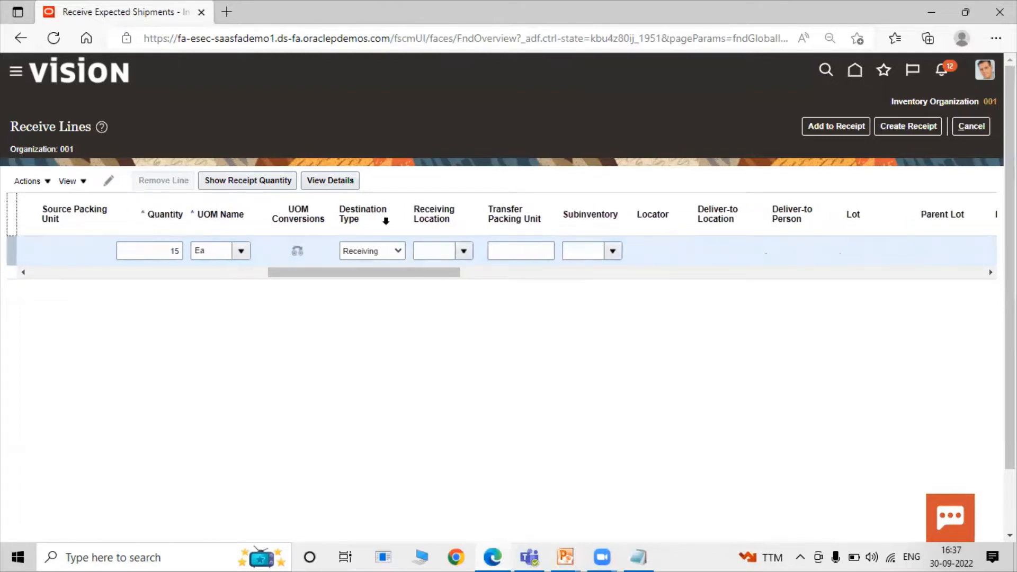
pyautogui.click(464, 253)
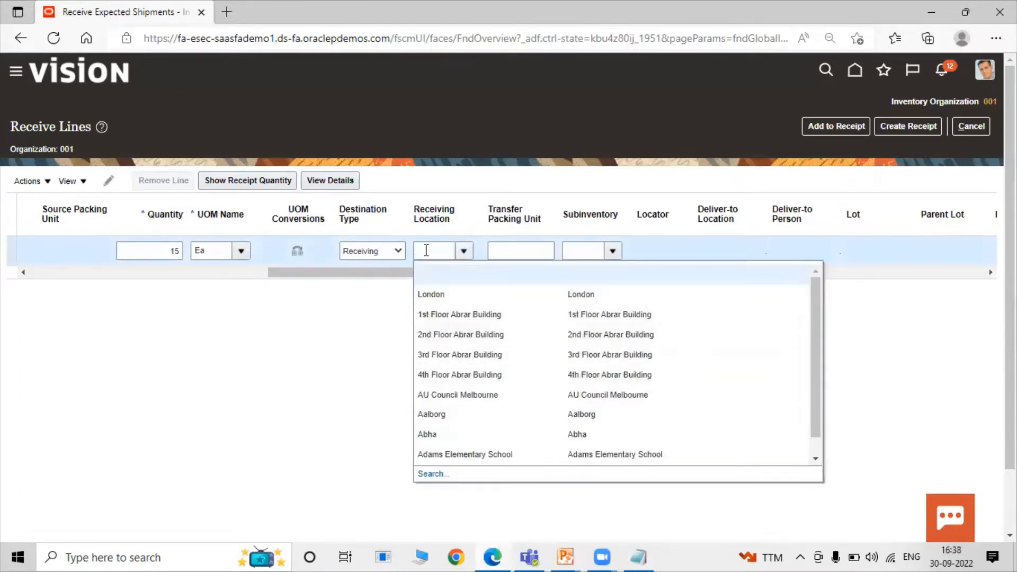
pyautogui.click(451, 246)
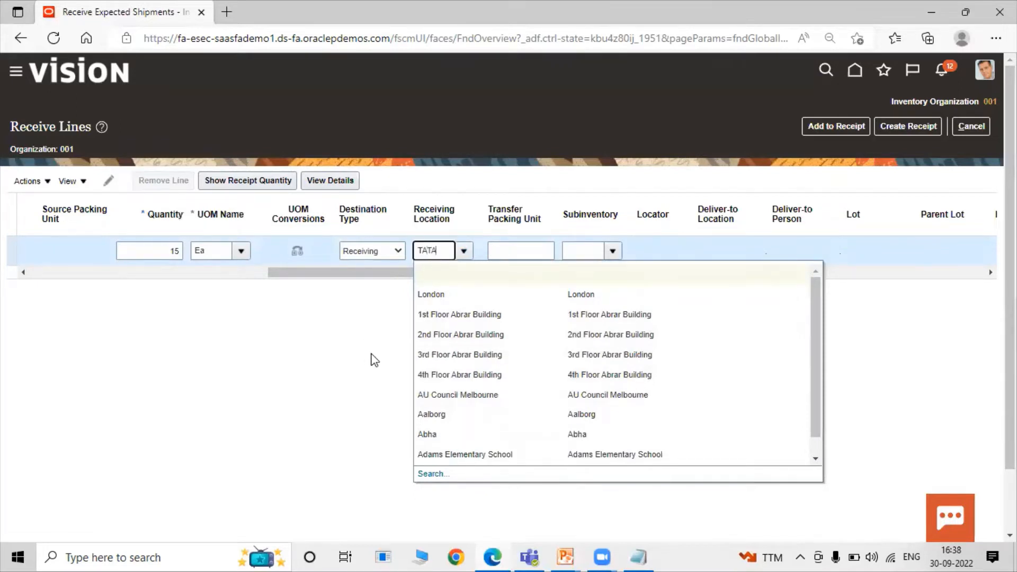
pyautogui.click(432, 474)
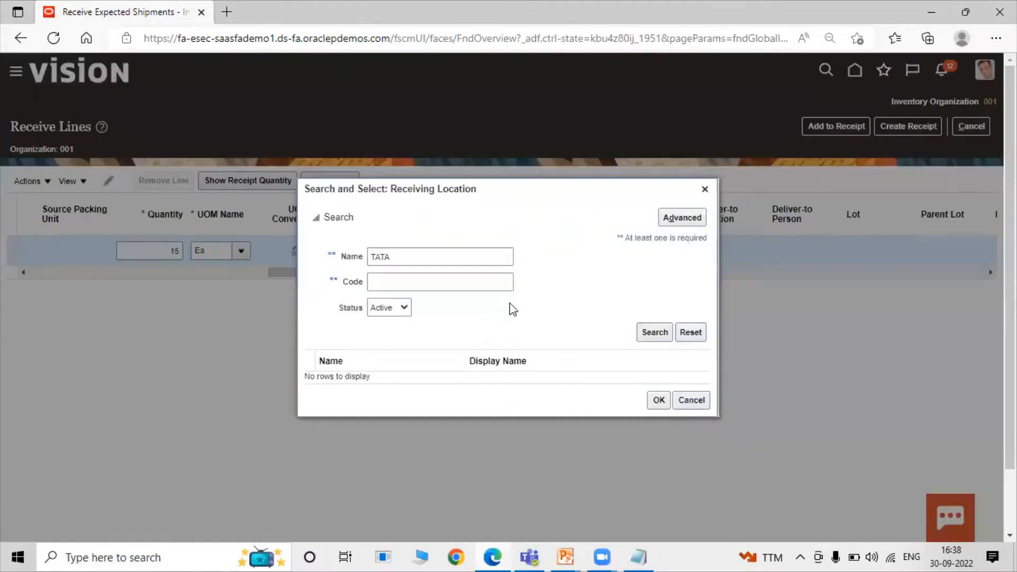
pyautogui.click(660, 333)
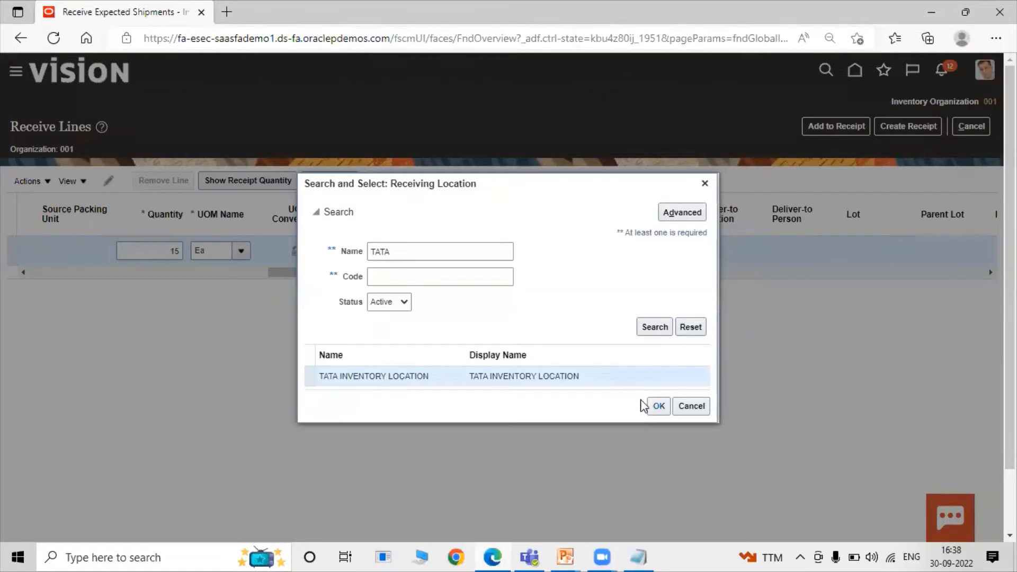
pyautogui.click(659, 407)
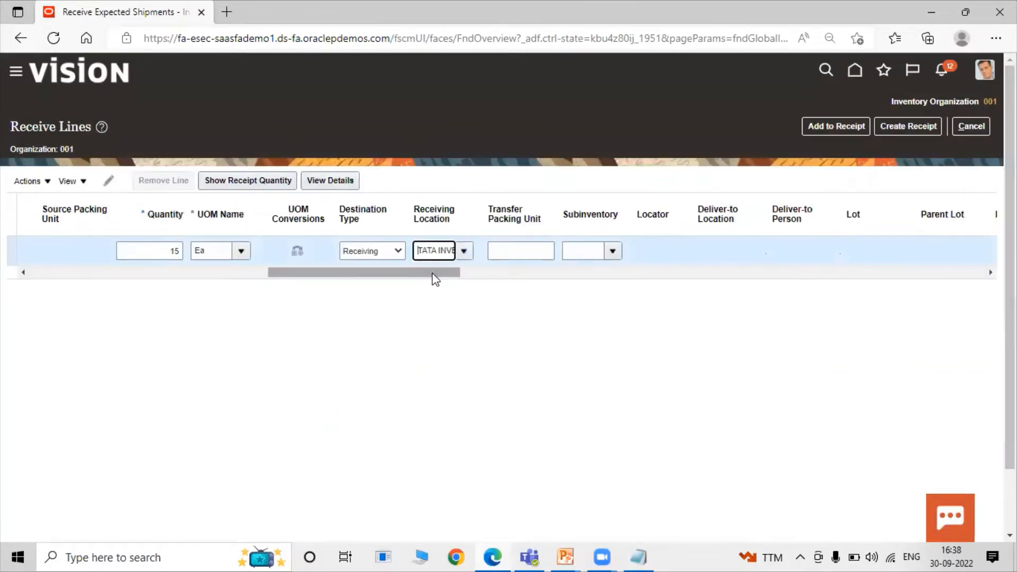
# Step: Create a receipt from the TATA1001 receive line, accepting the location mismatch, and submit it
pyautogui.moveTo(432, 274); pyautogui.dragTo(306, 350)
pyautogui.click(913, 132)
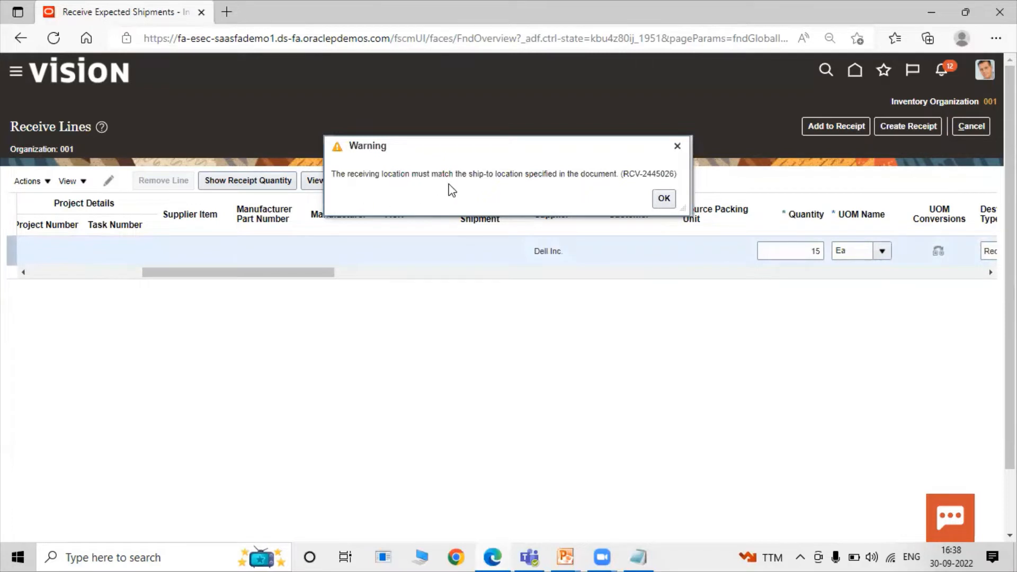
pyautogui.click(664, 199)
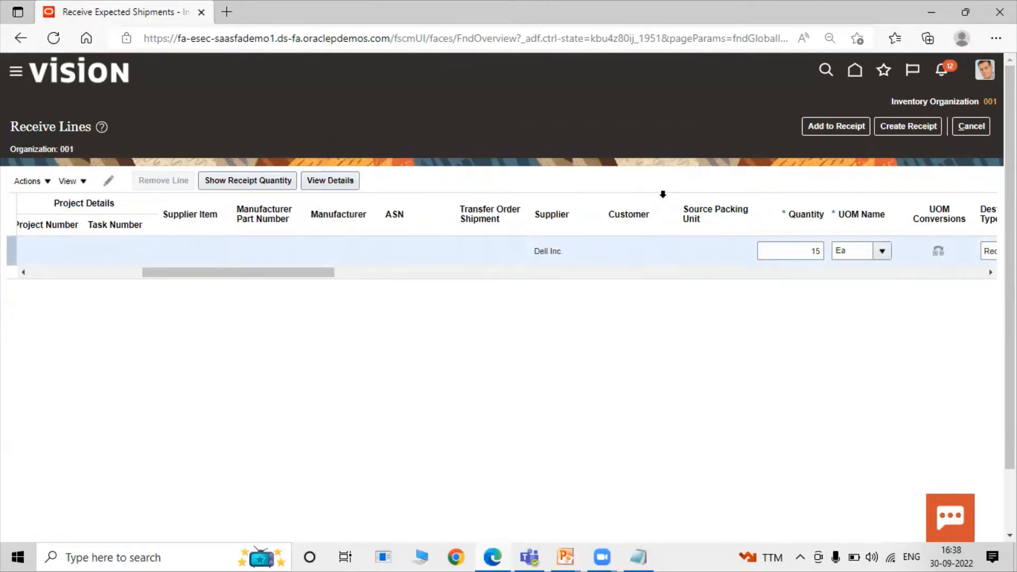
pyautogui.click(901, 125)
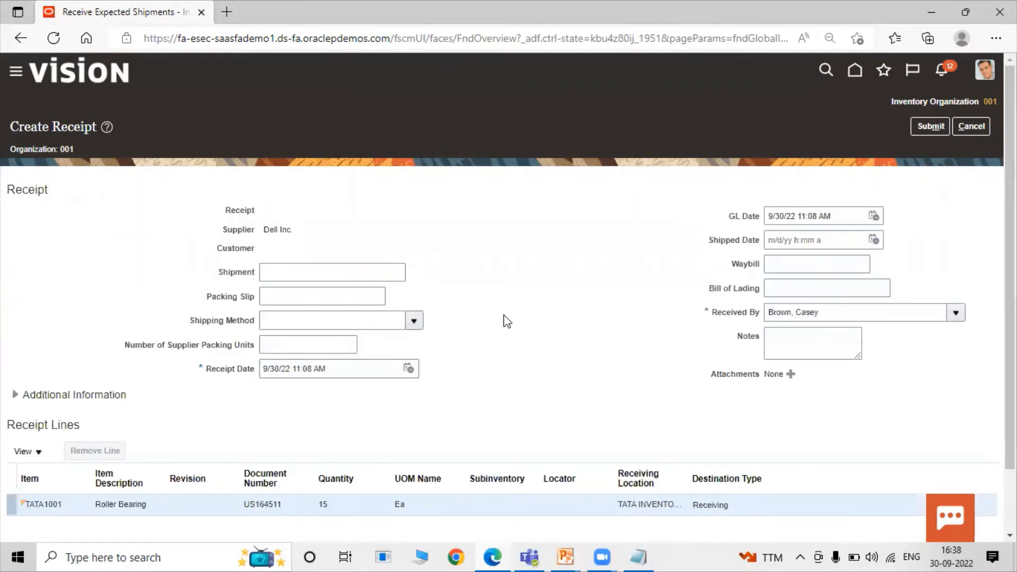
pyautogui.click(931, 127)
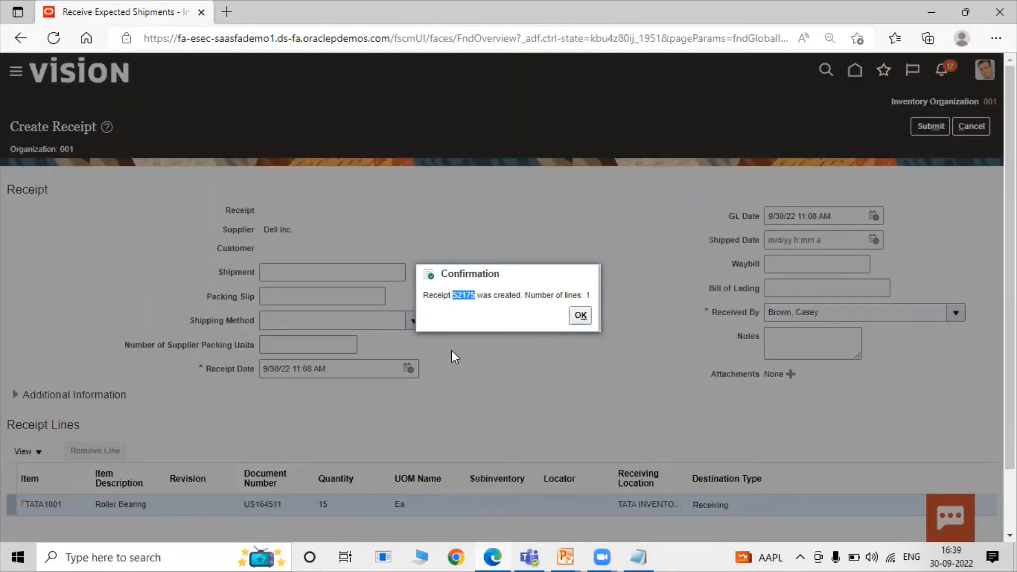
# Step: Copy the new receipt's number from the confirmation message and close the message
pyautogui.moveTo(472, 299); pyautogui.dragTo(475, 297)
pyautogui.rightClick(475, 296)
pyautogui.click(514, 207)
pyautogui.click(578, 316)
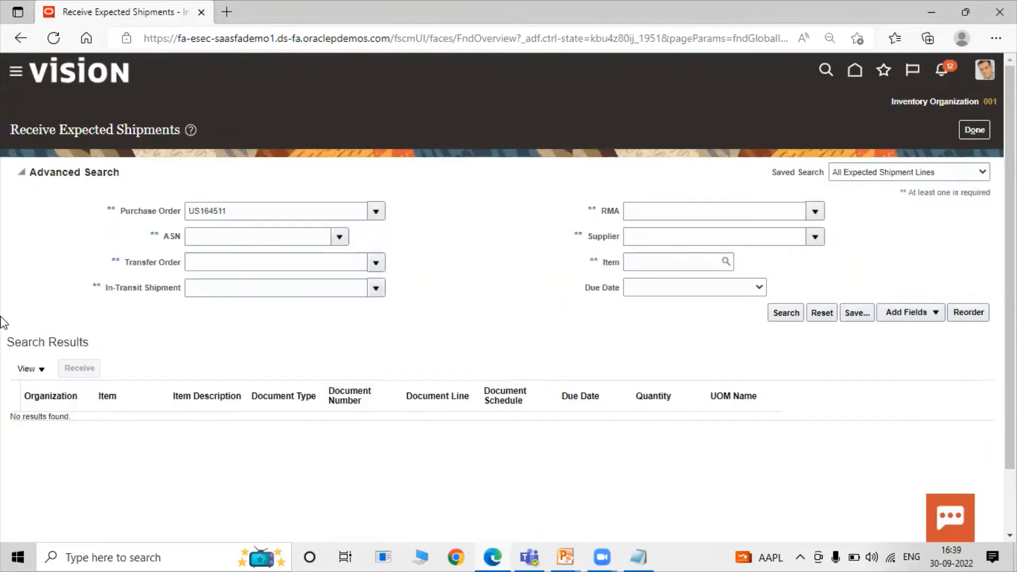
# Step: Leave Receive Expected Shipments, reopen Inventory Management and open the Put Away Receipts task
pyautogui.click(953, 132)
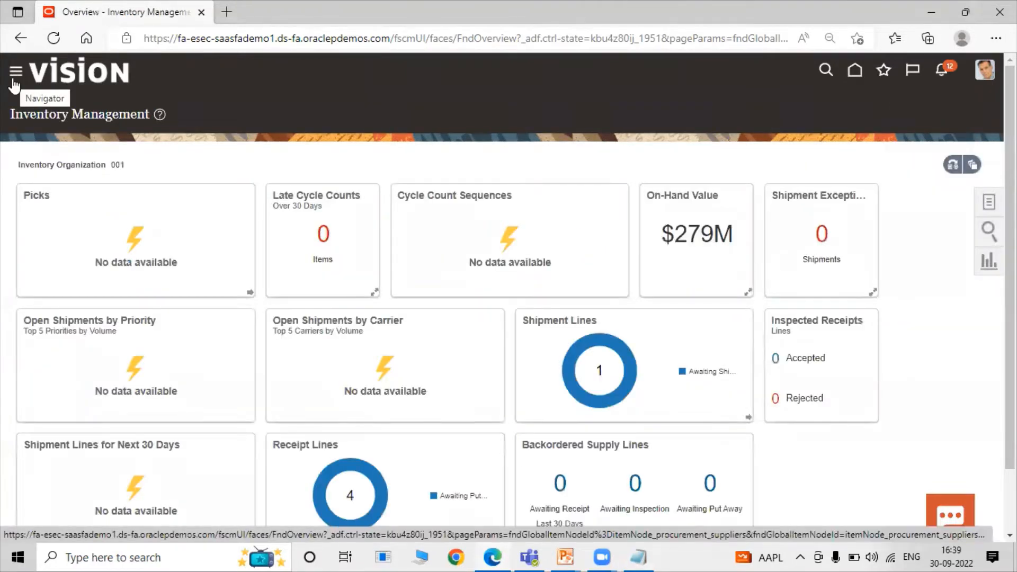
pyautogui.click(14, 80)
pyautogui.scroll(-3, 161, 179)
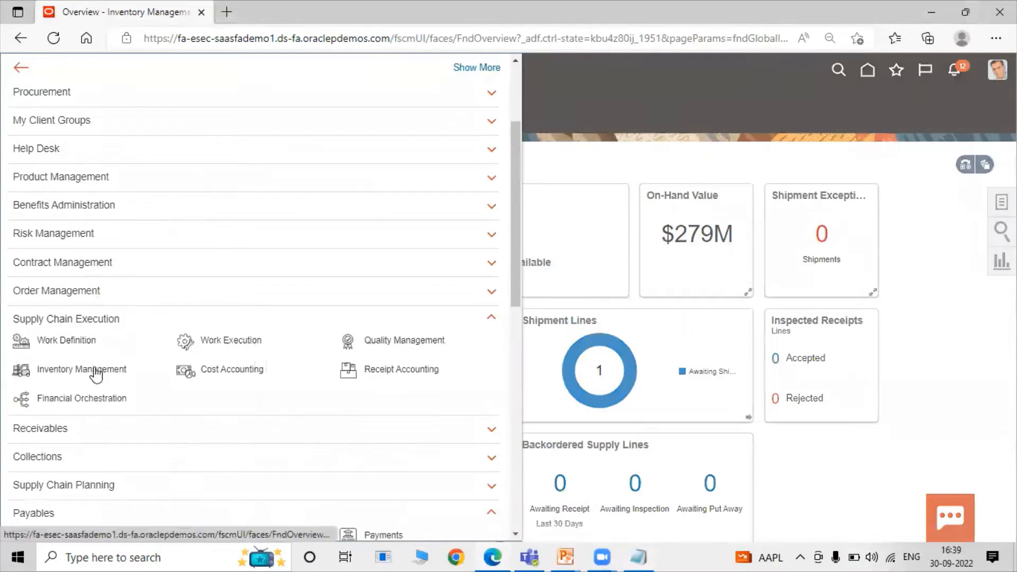
pyautogui.click(96, 371)
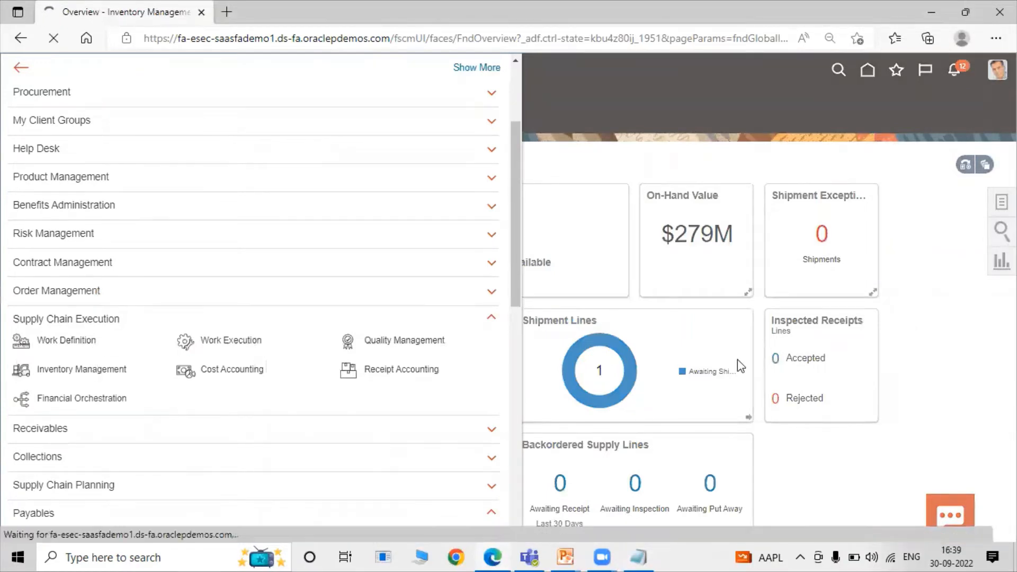
pyautogui.click(987, 206)
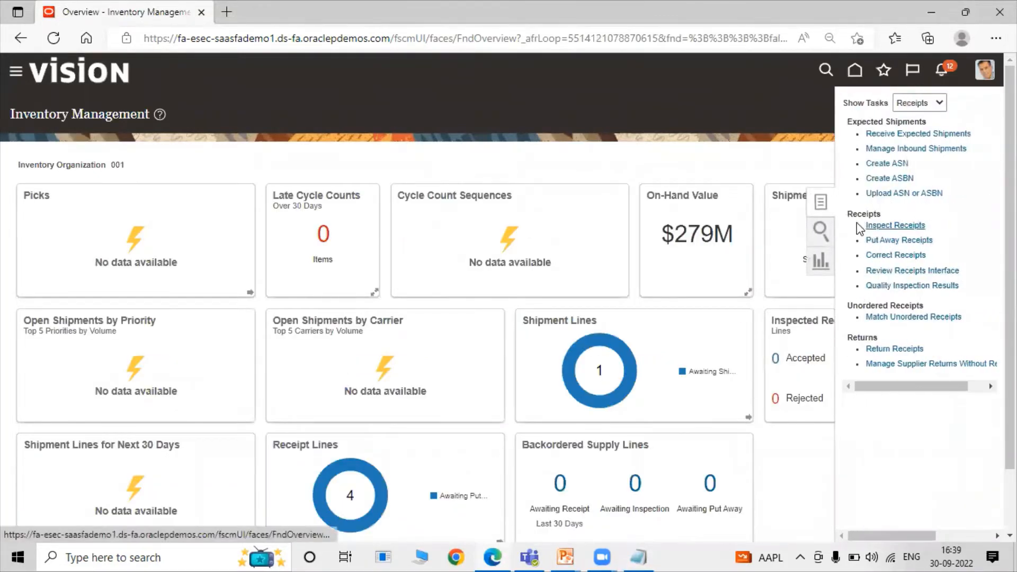
pyautogui.click(879, 241)
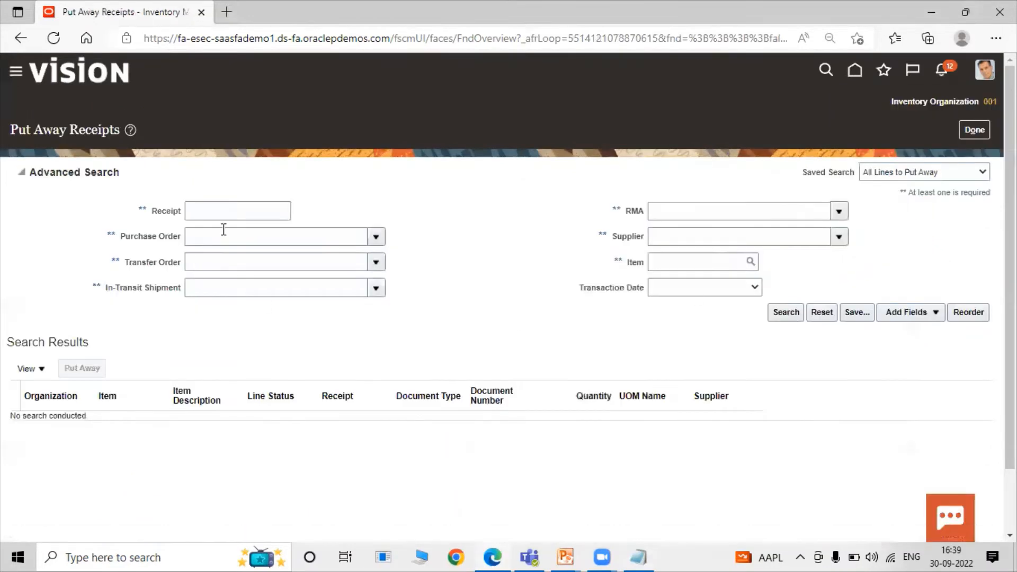
# Step: Paste the copied receipt number as the Receipt criterion and search the lines to put away
pyautogui.click(259, 214)
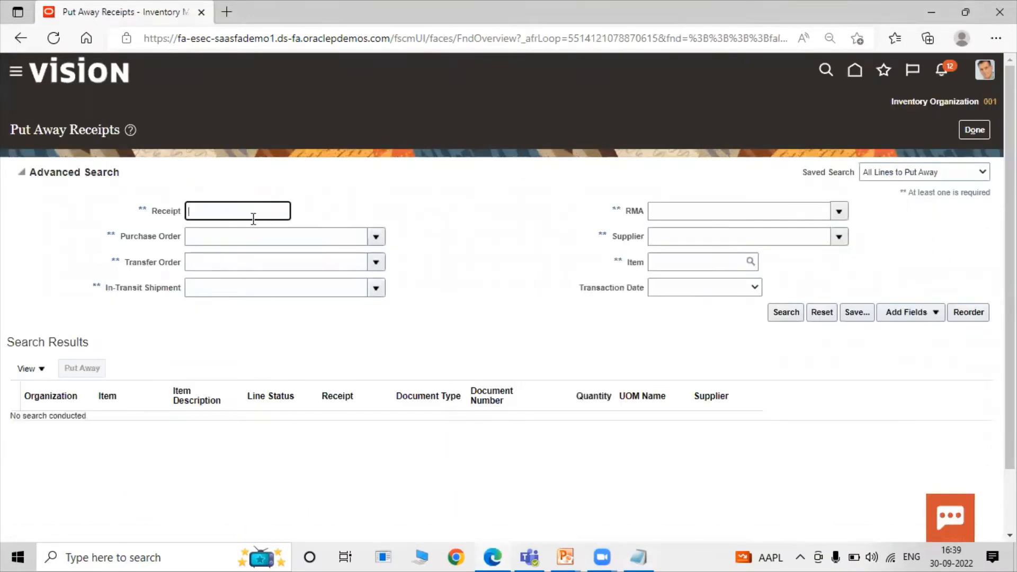
pyautogui.click(701, 313)
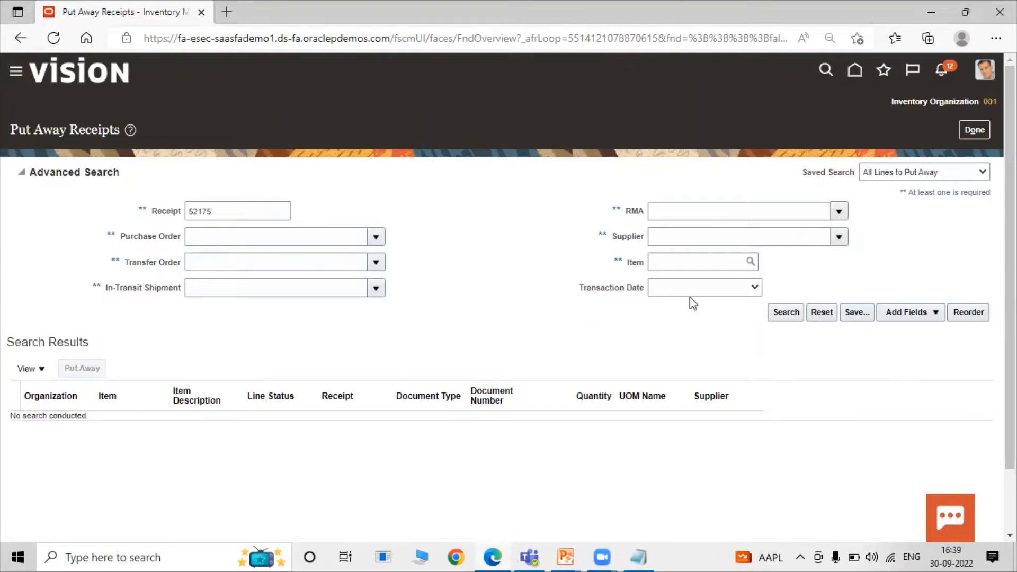
pyautogui.click(791, 318)
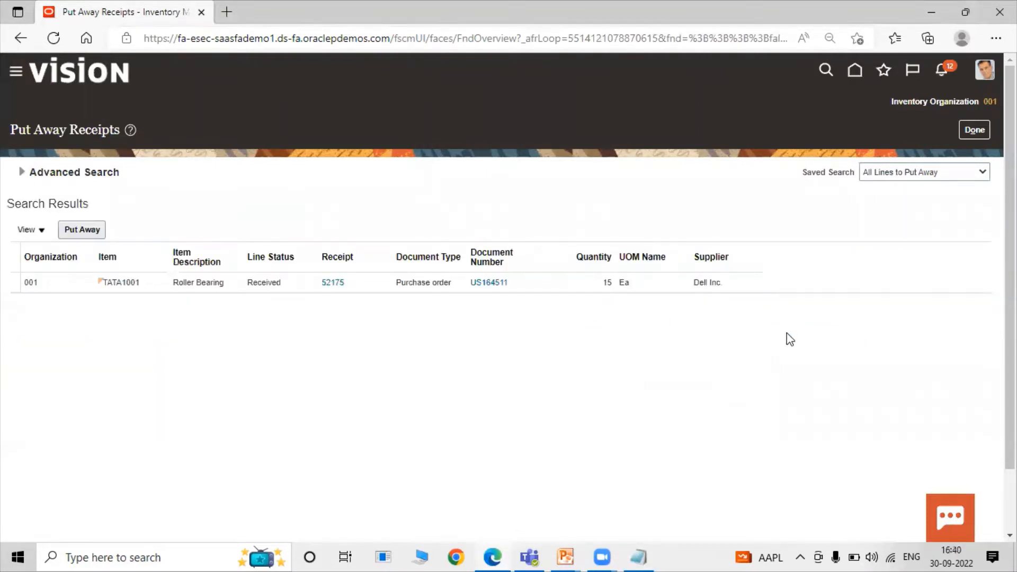
# Step: Select the received TATA1001 line and open it for put away
pyautogui.click(552, 275)
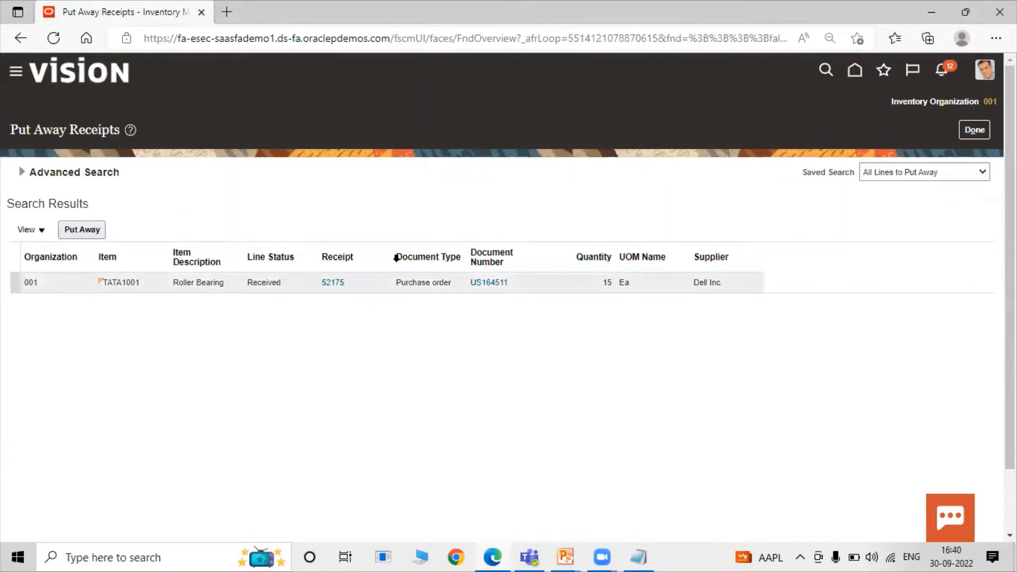
pyautogui.click(98, 234)
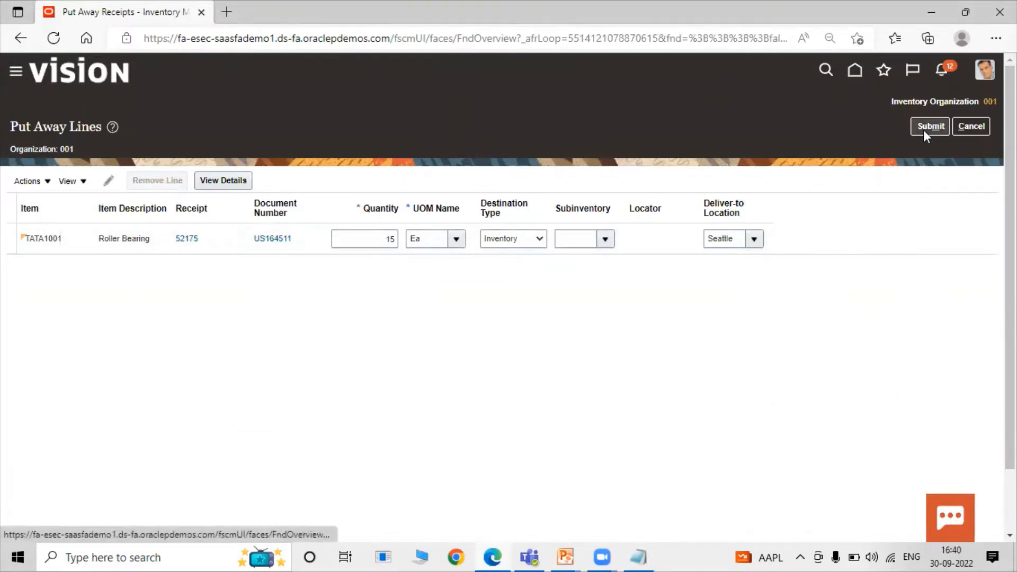
# Step: Open the home page in a second browser tab and go to Inventory Management there
pyautogui.rightClick(853, 69)
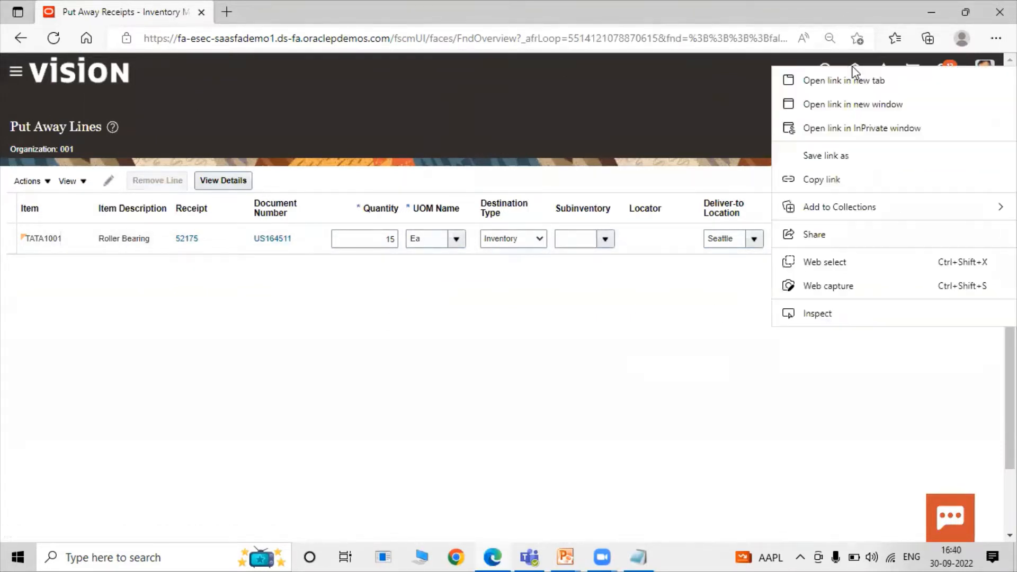
pyautogui.click(852, 82)
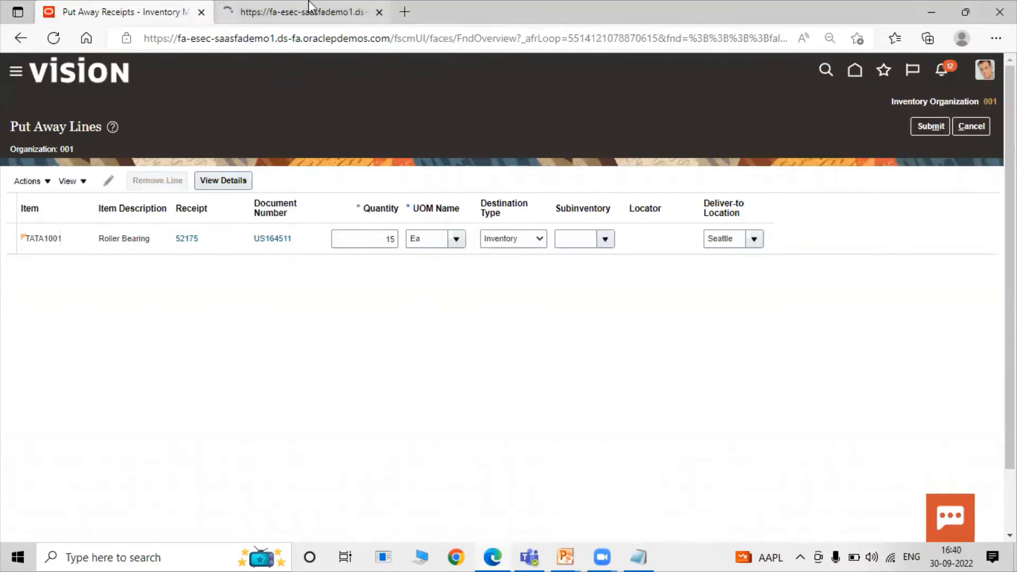
pyautogui.click(310, 12)
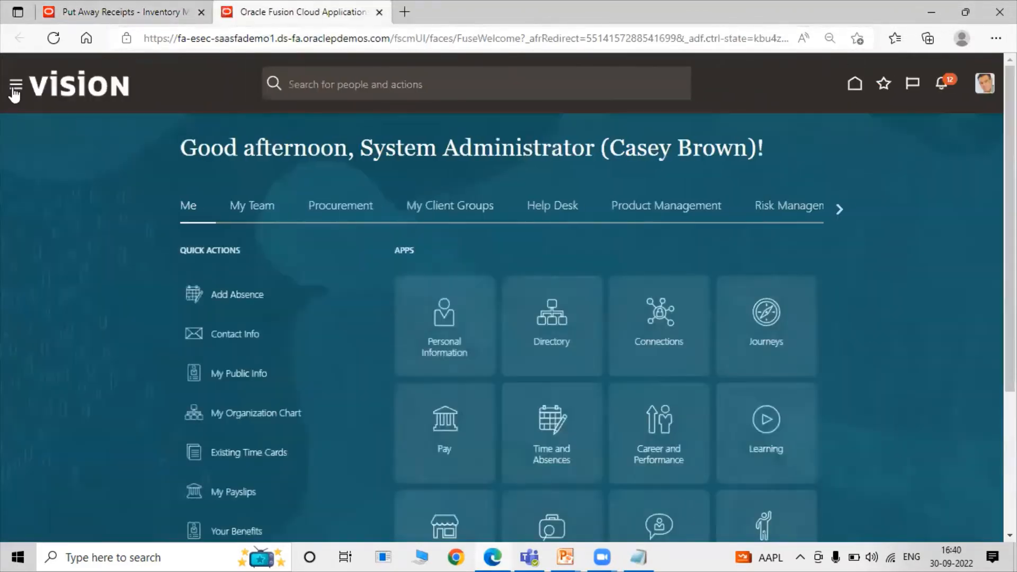
pyautogui.click(16, 88)
pyautogui.scroll(-2, 336, 307)
pyautogui.scroll(2, 411, 268)
pyautogui.scroll(-4, 165, 323)
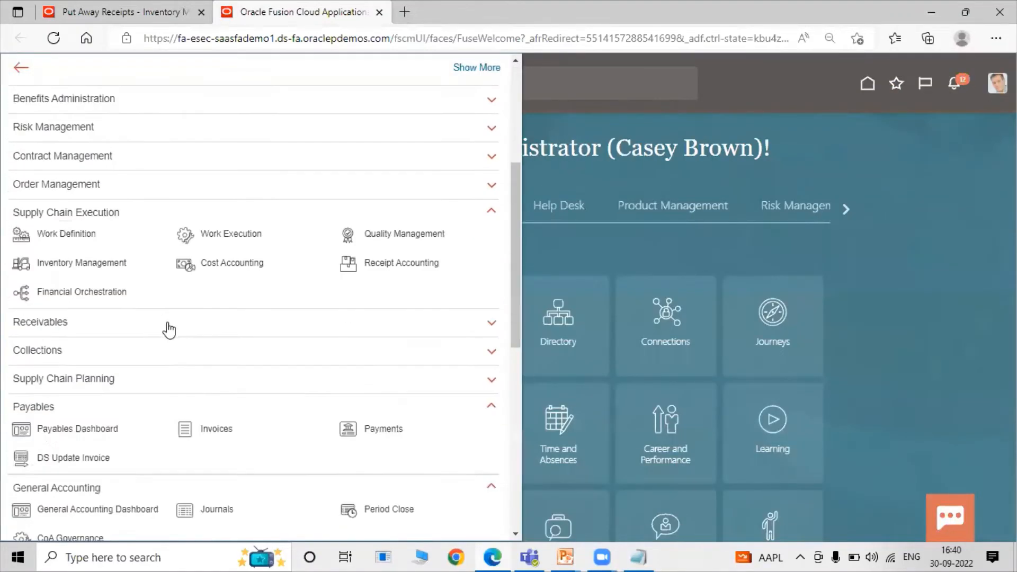
pyautogui.click(79, 223)
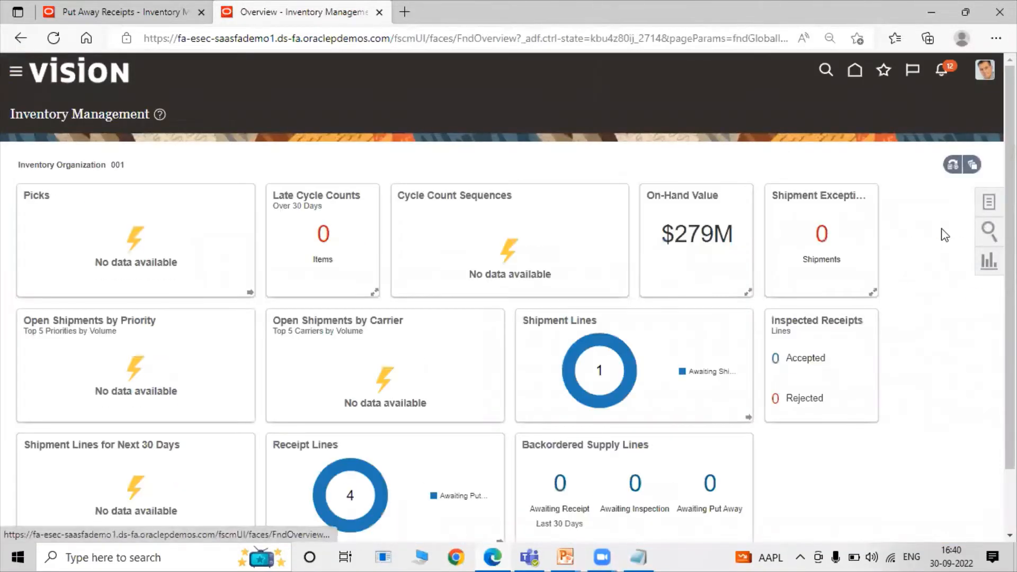
# Step: Show the Inventory tasks and open Manage Item Quantities
pyautogui.click(984, 208)
pyautogui.click(924, 108)
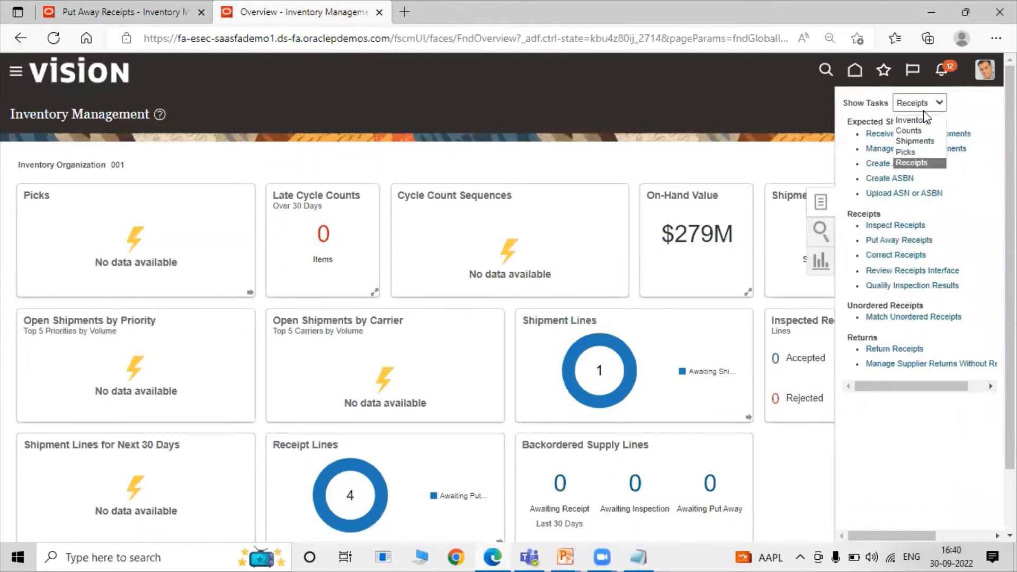
pyautogui.click(917, 120)
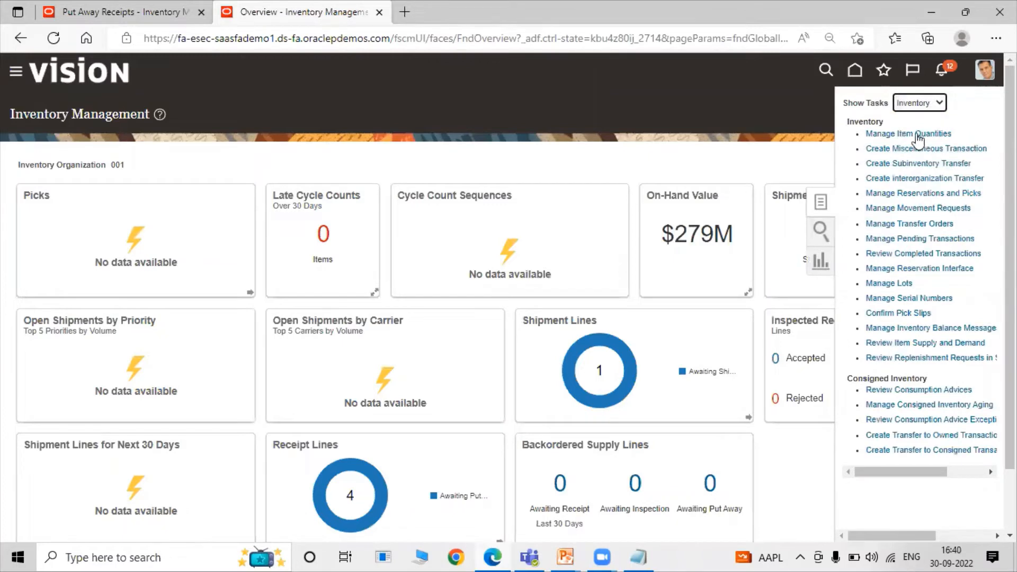
pyautogui.click(916, 136)
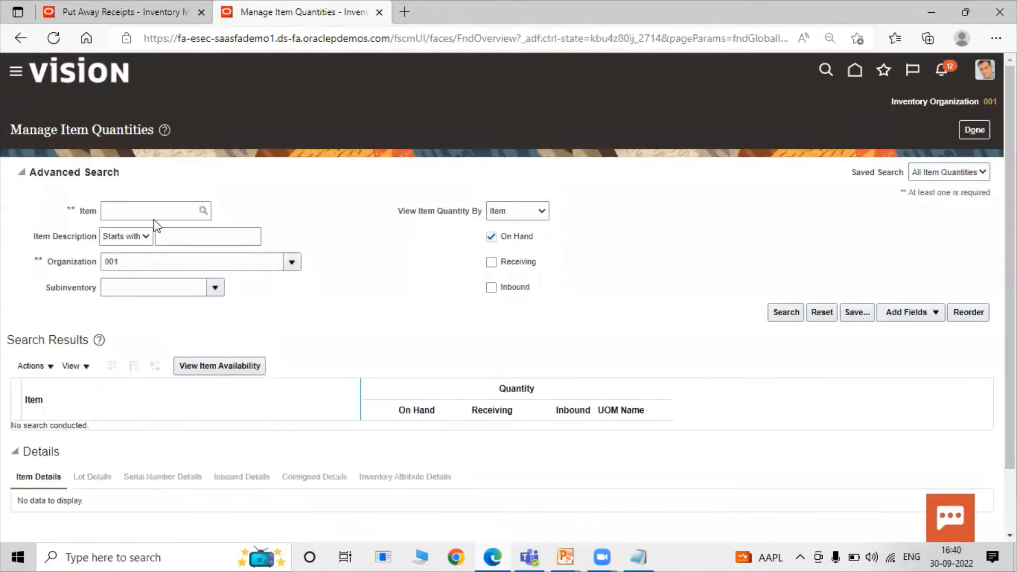
# Step: Look up item TATA1001, search its on-hand quantity in organization 001 and expand the result to the organization level
pyautogui.click(154, 212)
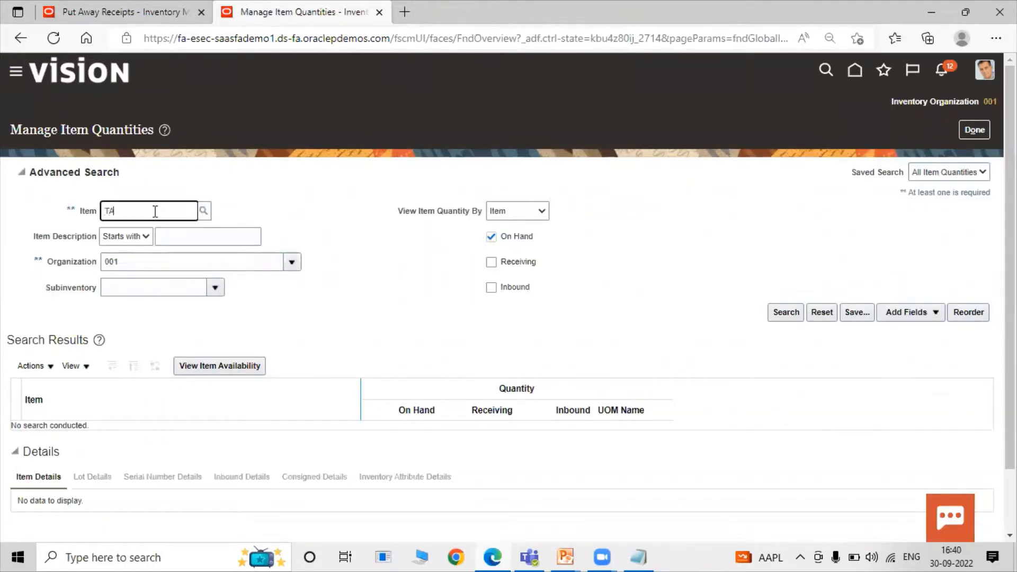
pyautogui.click(203, 211)
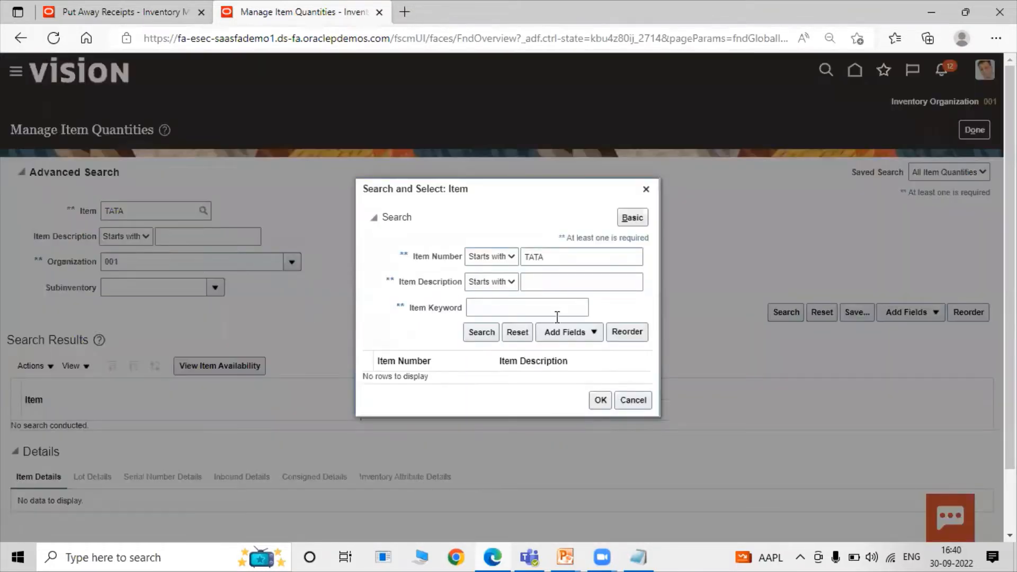
pyautogui.click(483, 332)
pyautogui.click(524, 377)
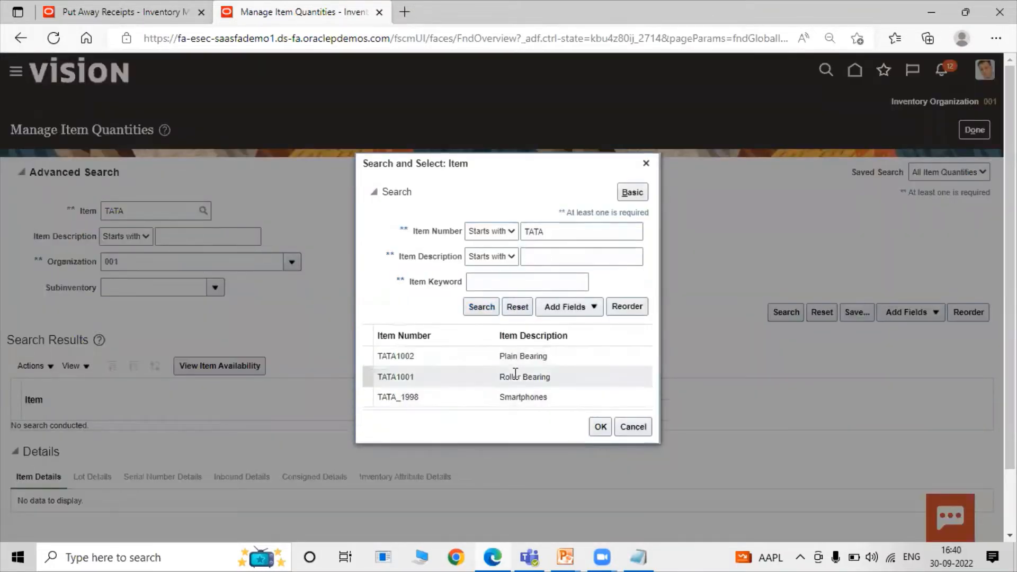
pyautogui.click(593, 427)
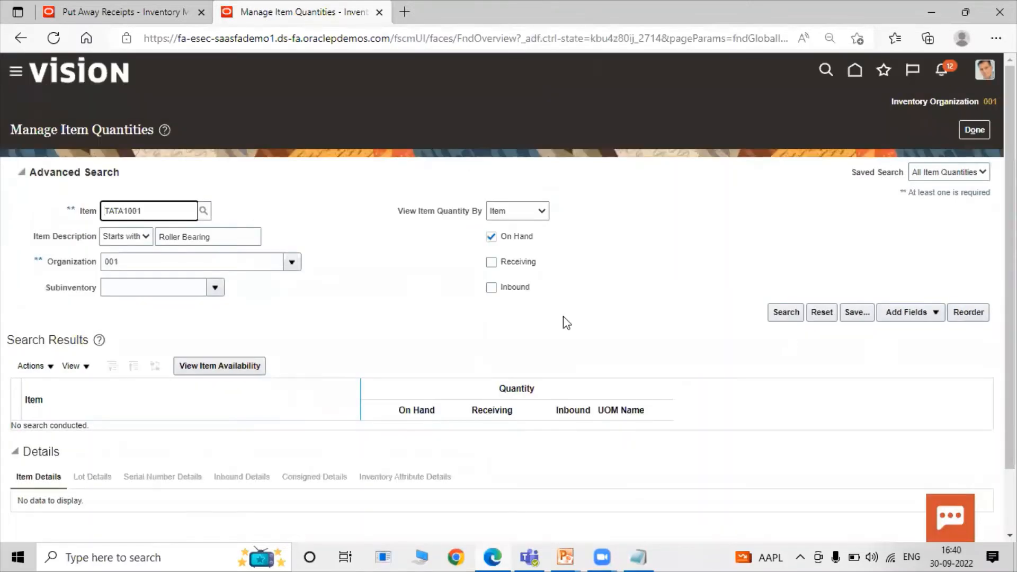
pyautogui.click(788, 315)
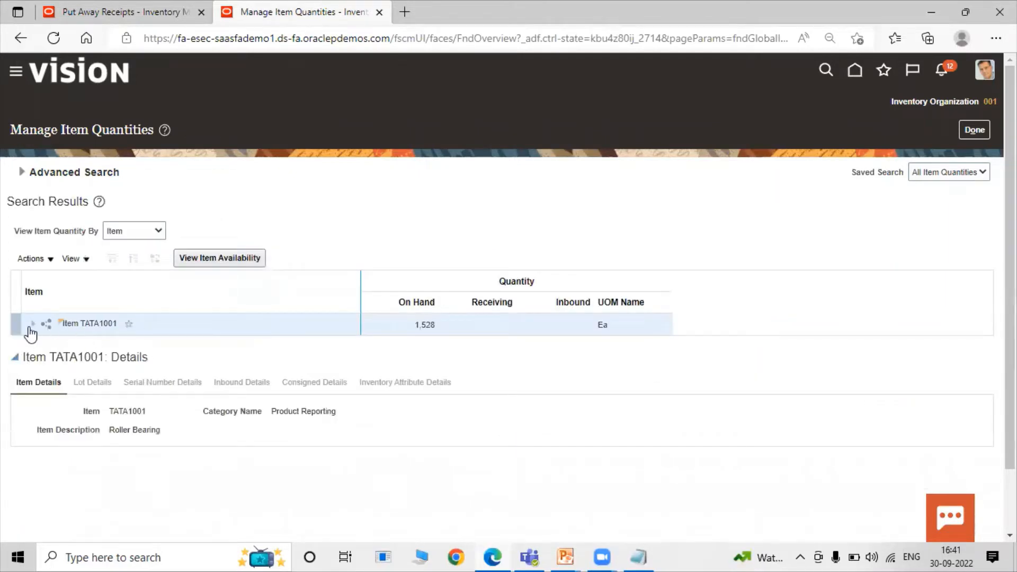
pyautogui.click(30, 328)
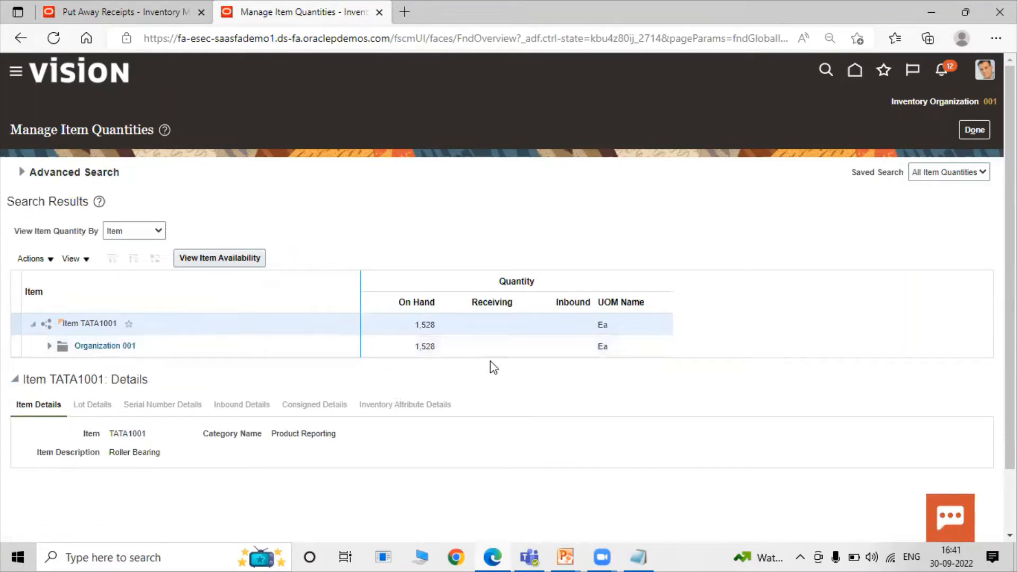
# Step: Return to the put away line, choose the subinventory starting with TATASUB, submit the put away and close the confirmation
pyautogui.click(150, 7)
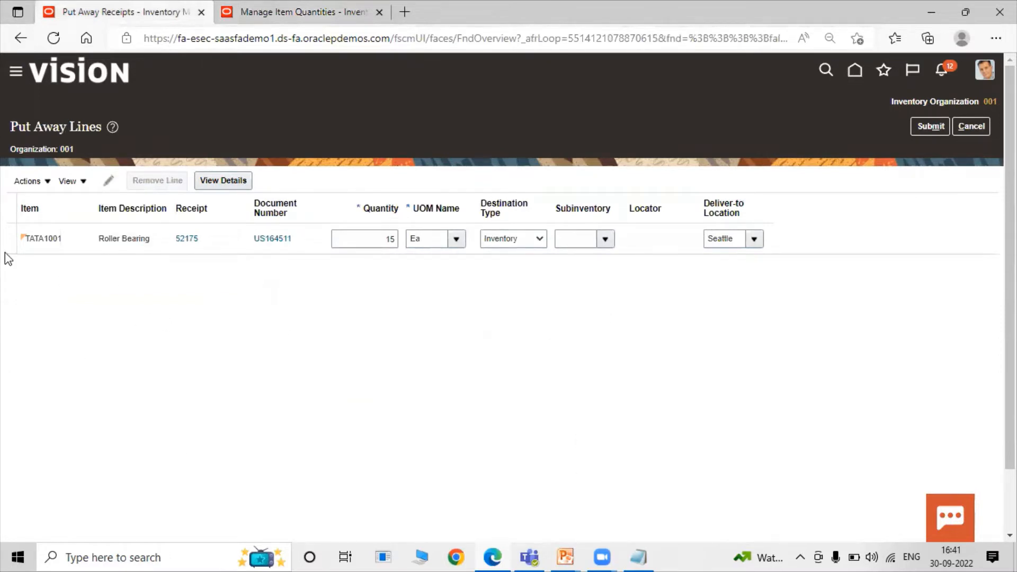
pyautogui.click(605, 239)
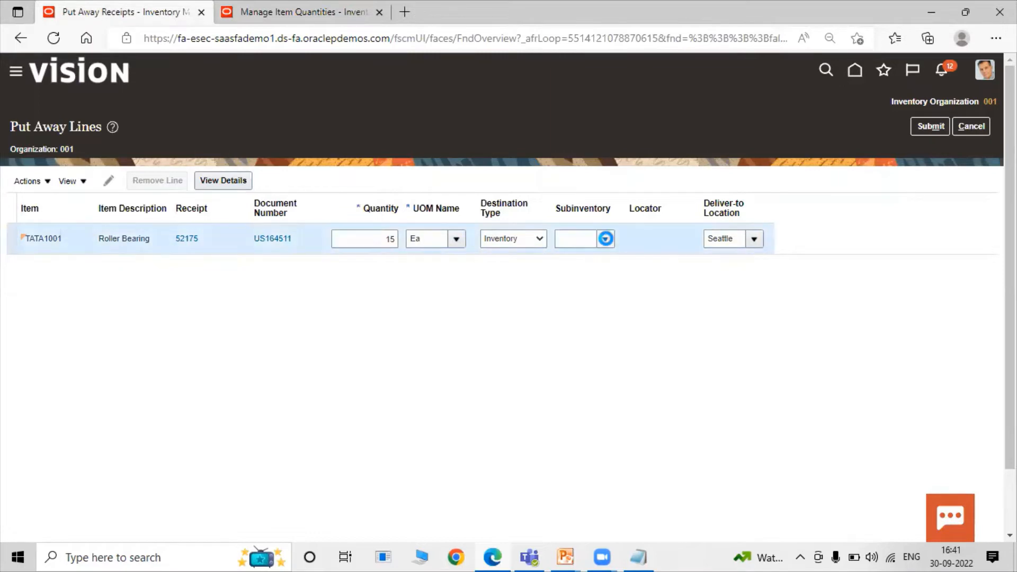
pyautogui.click(607, 360)
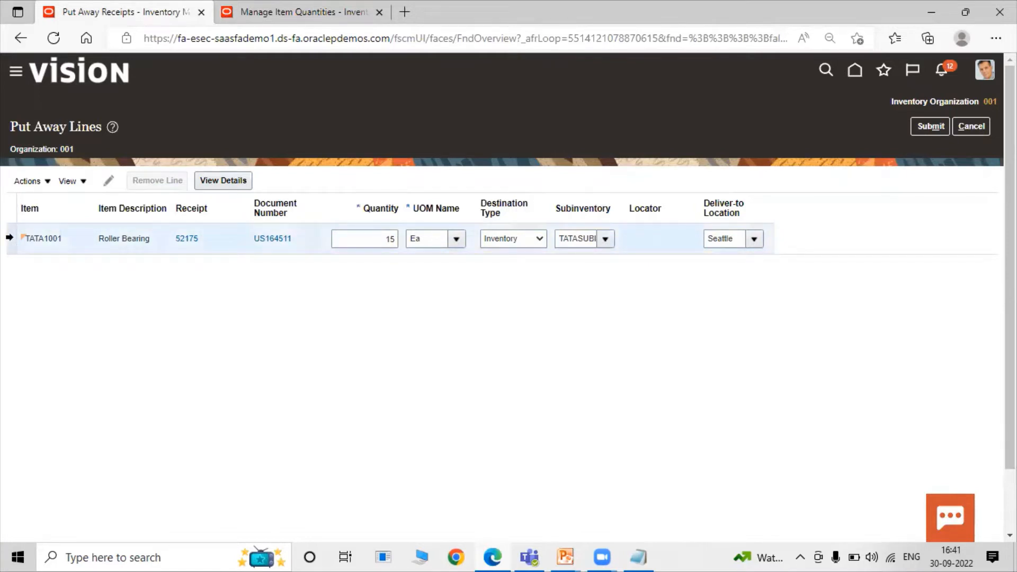
pyautogui.click(920, 128)
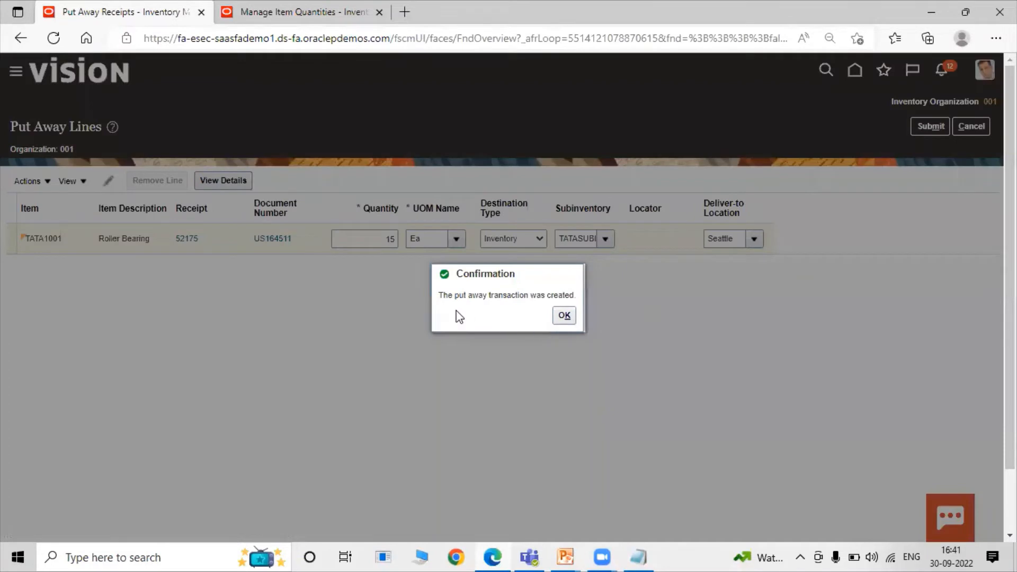
pyautogui.click(564, 316)
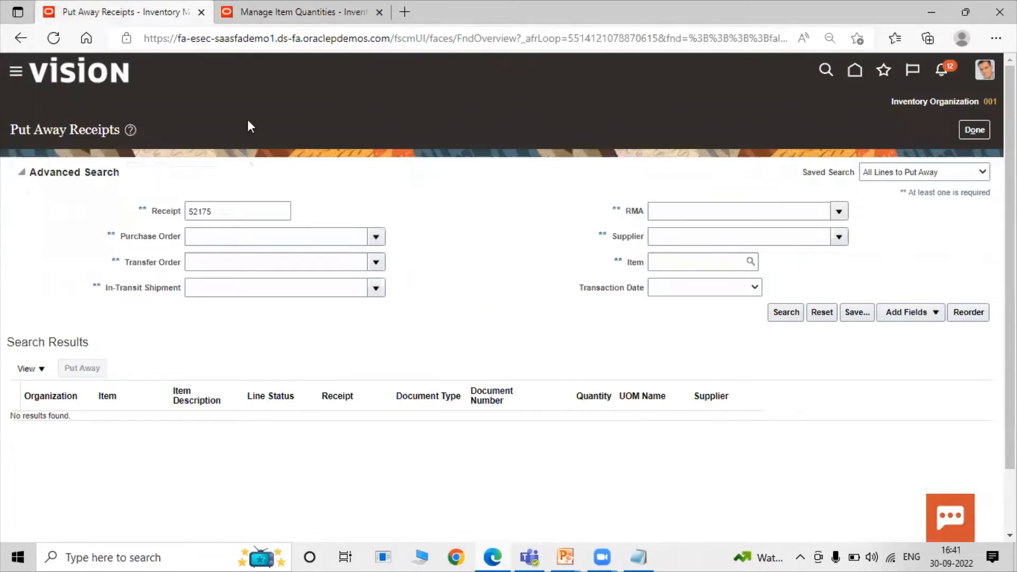
# Step: Refresh Manage Item Quantities, expand TATA1001 and check its on-hand quantity against the completed put away
pyautogui.click(300, 9)
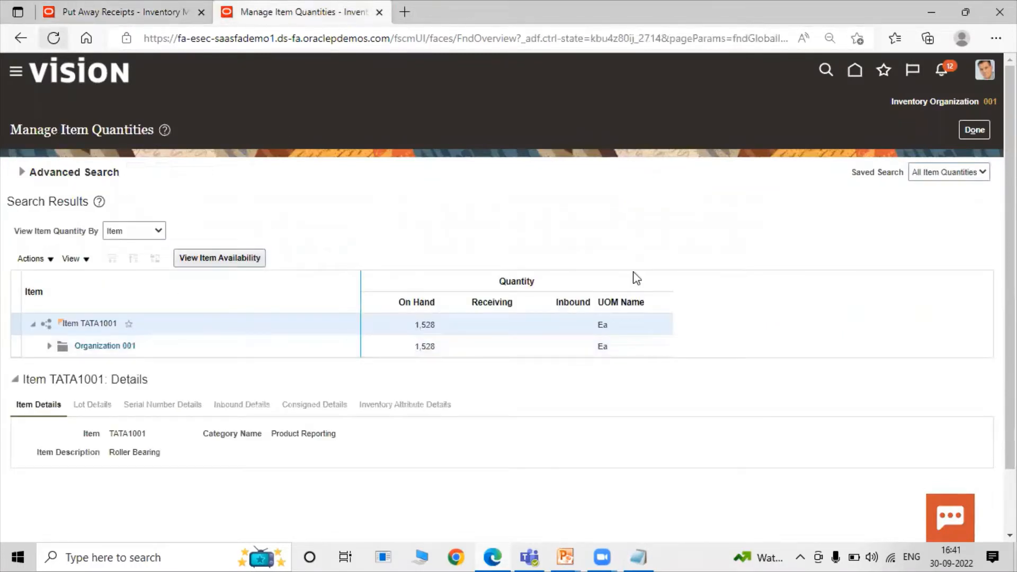
pyautogui.click(54, 39)
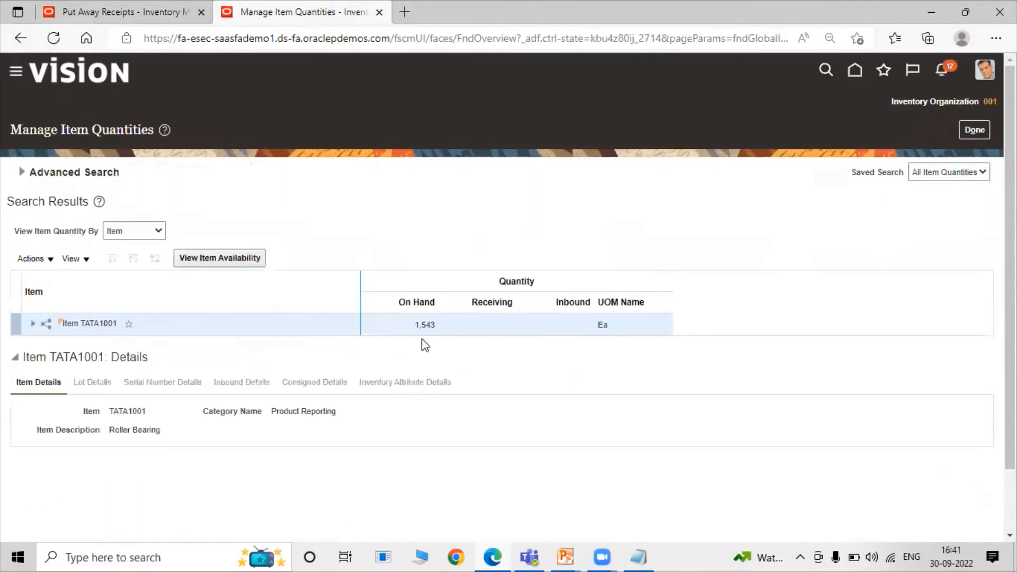
pyautogui.click(33, 324)
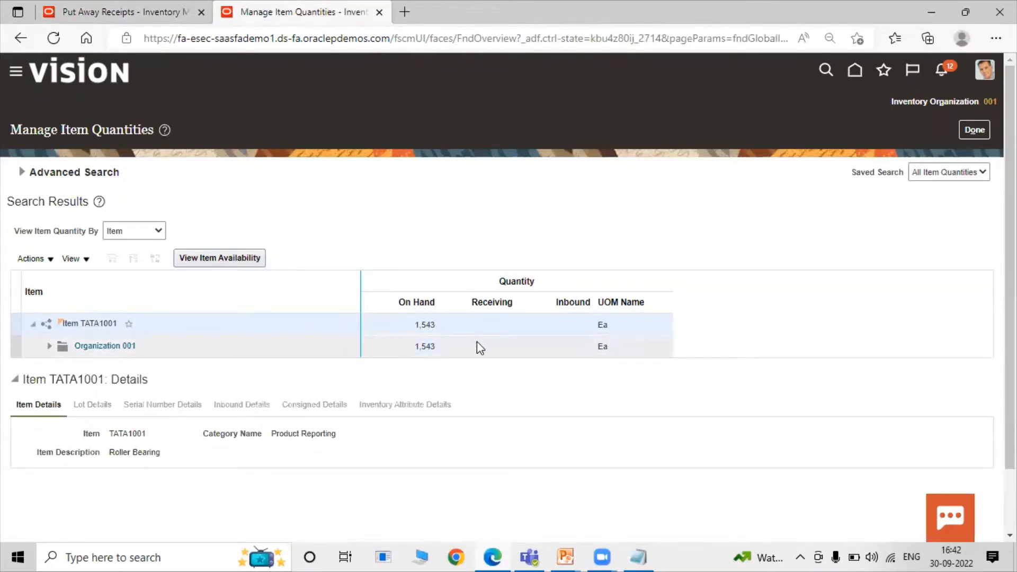
pyautogui.click(147, 10)
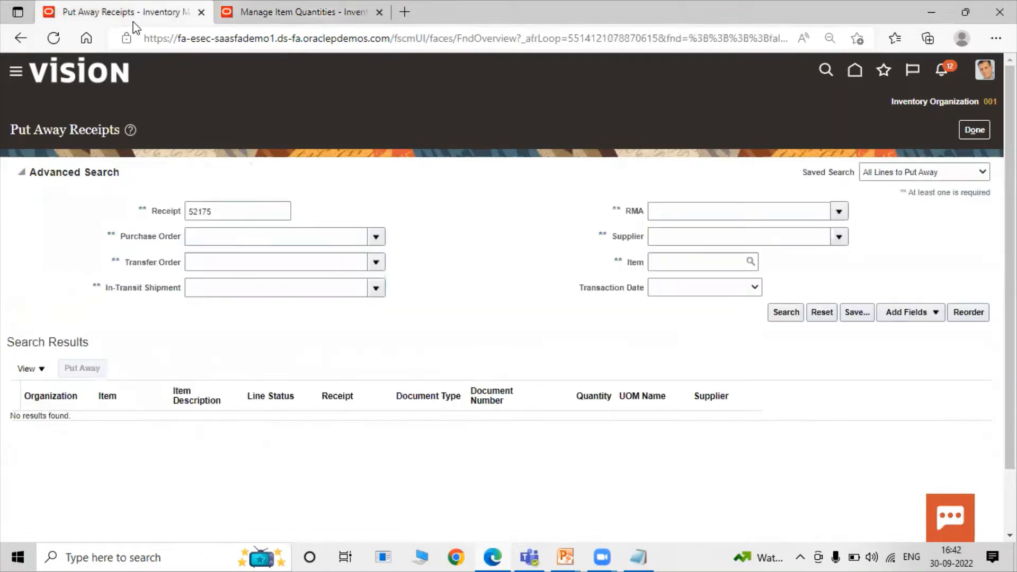
pyautogui.click(281, 16)
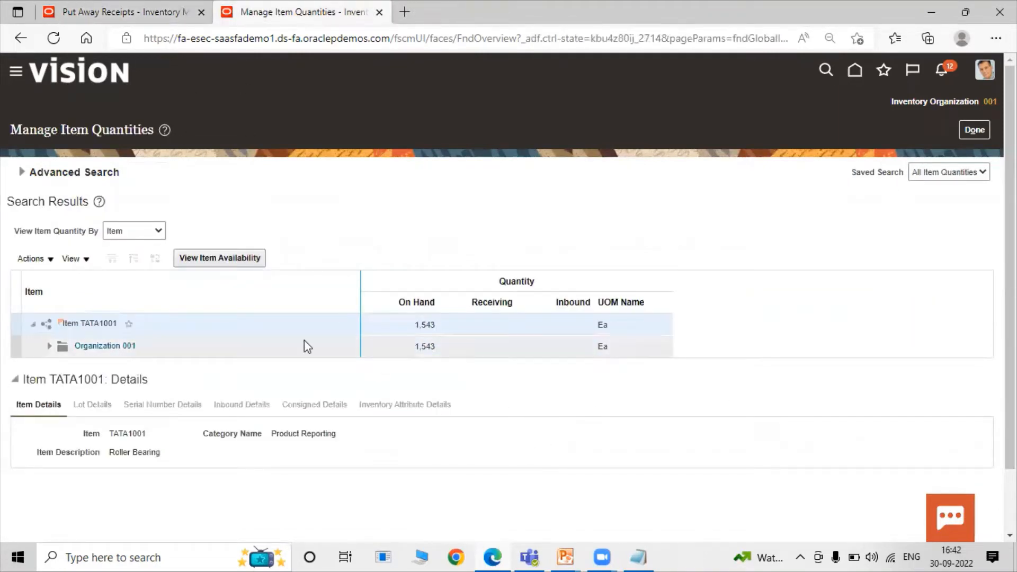
pyautogui.click(140, 7)
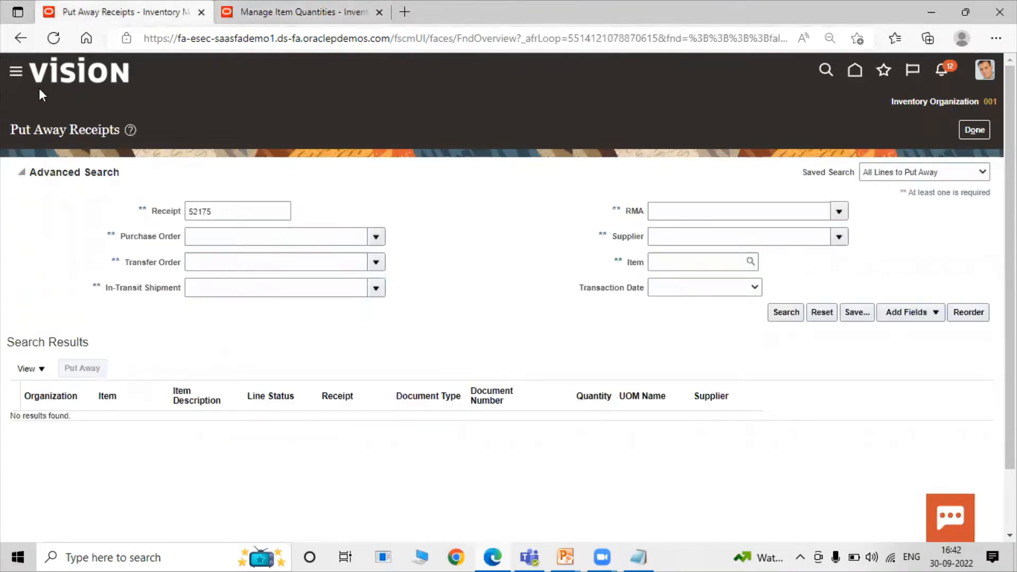
pyautogui.click(286, 7)
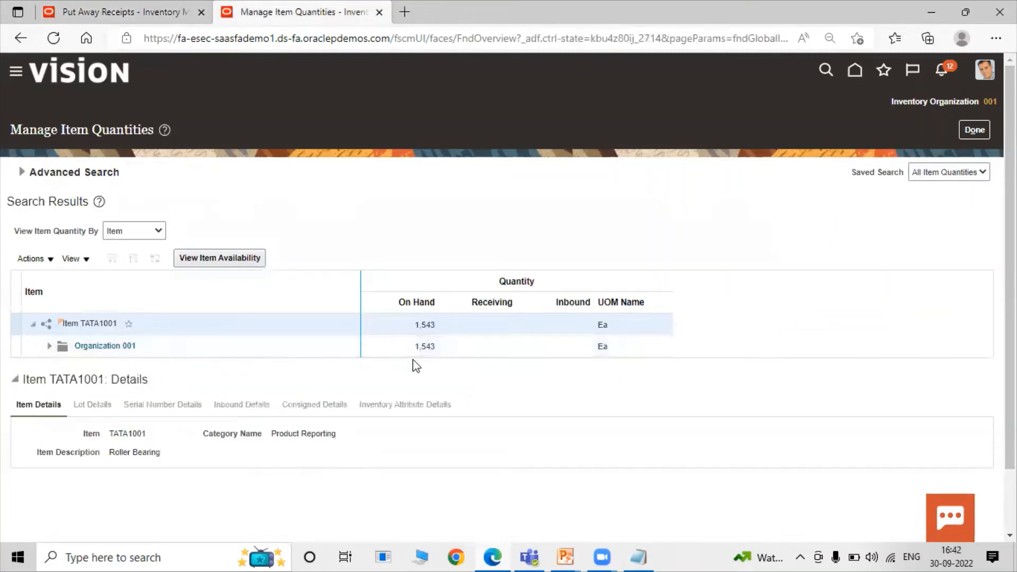
# Step: Leave Put Away Receipts and open the Invoices work area under Payables
pyautogui.click(117, 3)
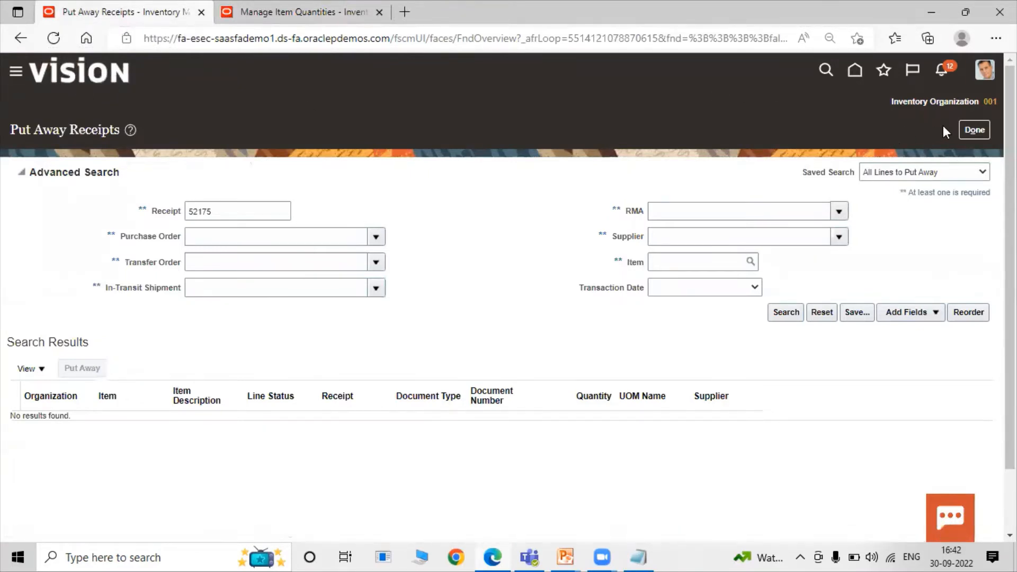
pyautogui.click(973, 129)
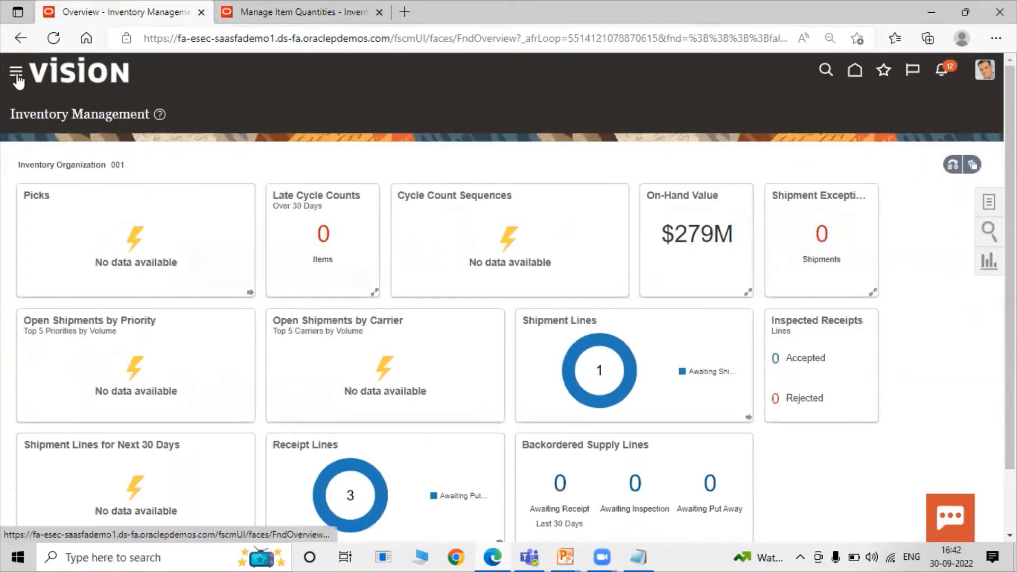
pyautogui.click(16, 74)
pyautogui.scroll(-7, 83, 326)
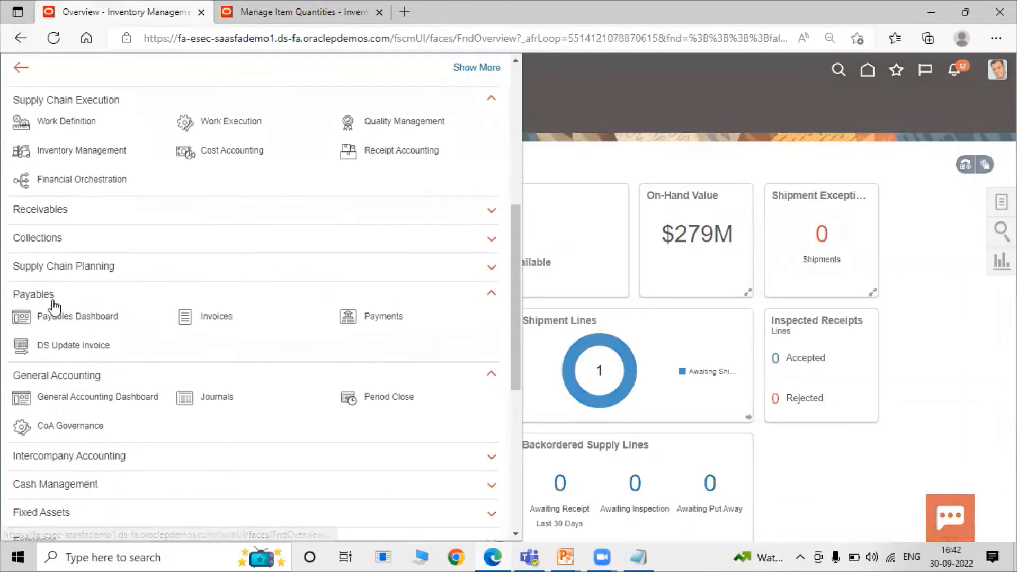
pyautogui.click(184, 319)
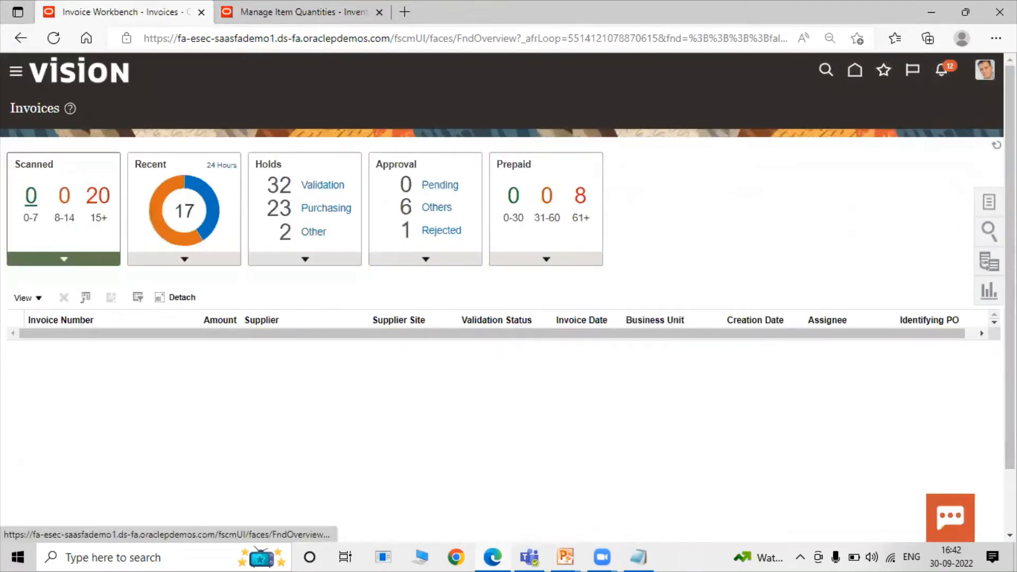
# Step: Create an invoice and enter the Dell Inc. purchase order's number as the Identifying PO to fill in the supplier details
pyautogui.click(989, 202)
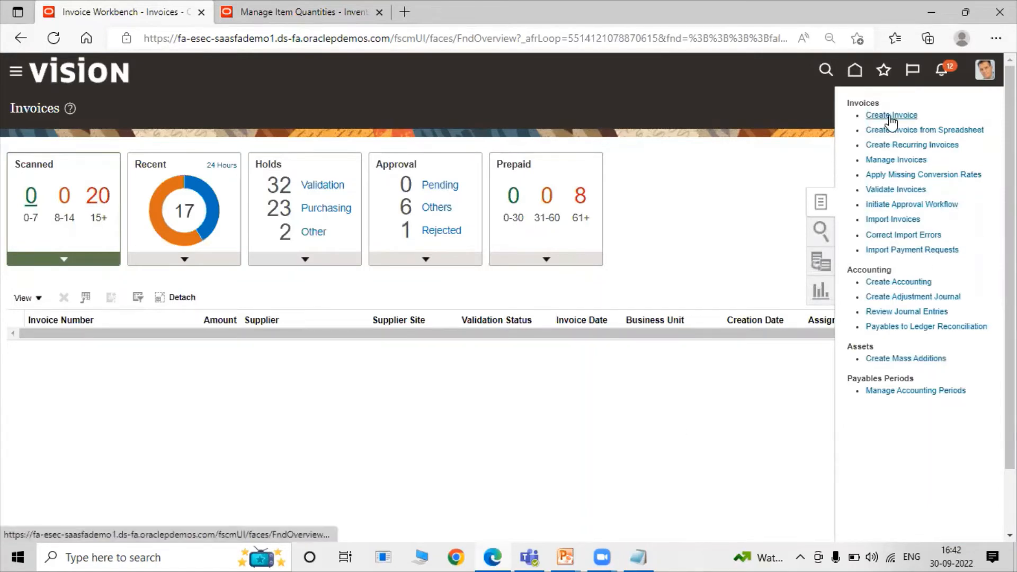
pyautogui.click(914, 113)
pyautogui.click(916, 112)
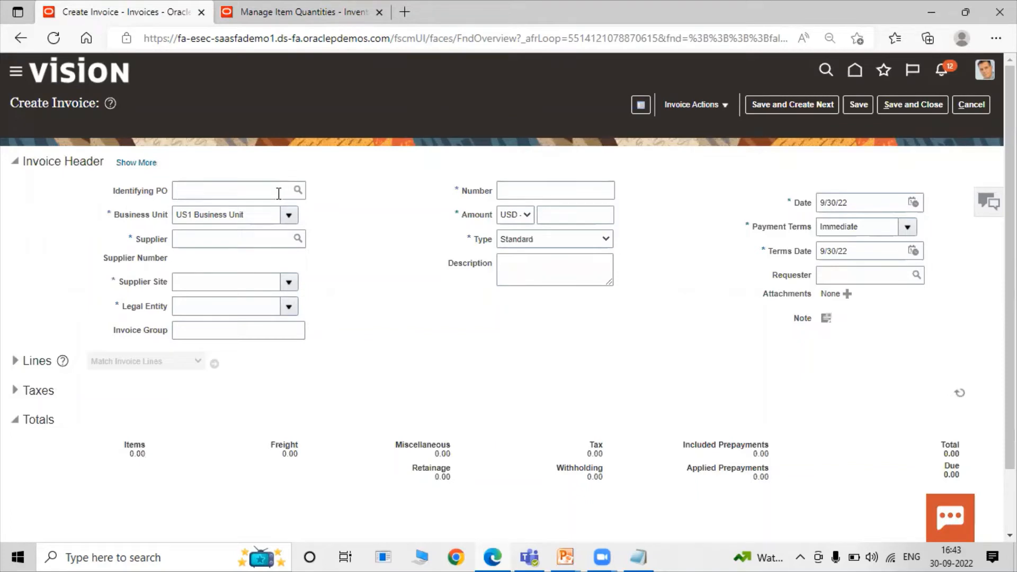
pyautogui.write('US164511')
pyautogui.press('Tab')
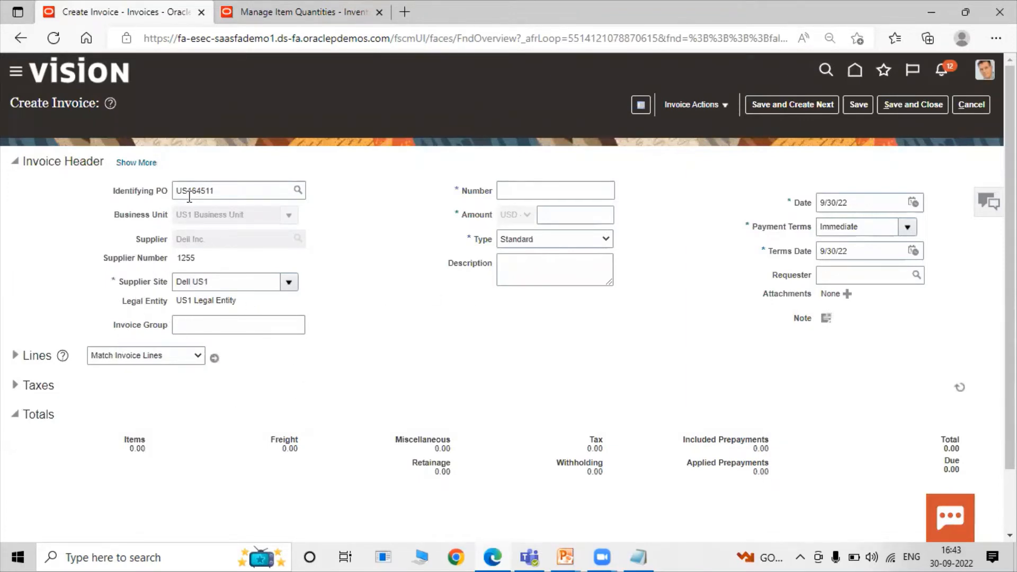
# Step: Enter 7890 as the invoice number and 3285 as the invoice amount
pyautogui.click(527, 194)
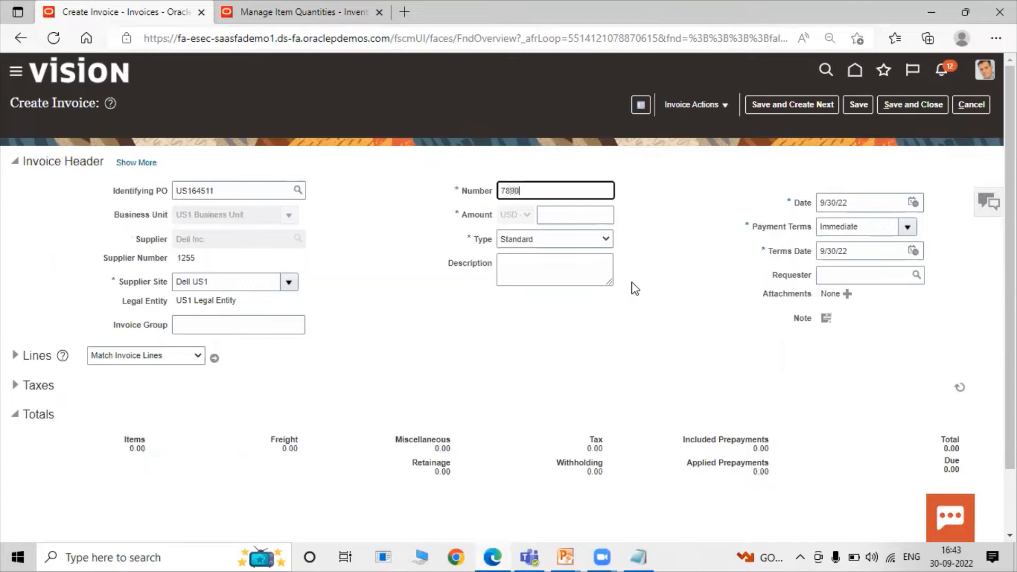
pyautogui.click(703, 233)
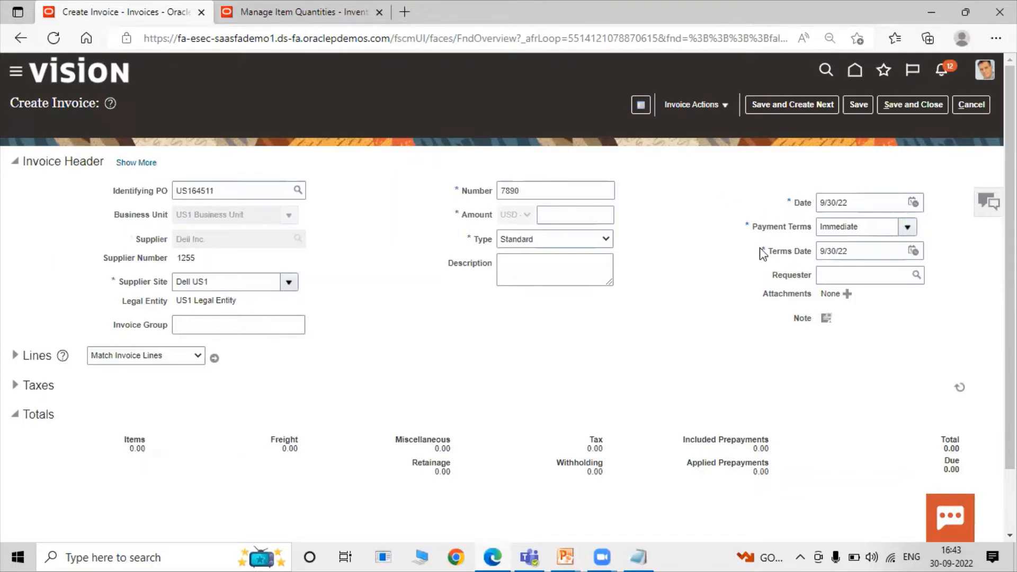
pyautogui.click(560, 215)
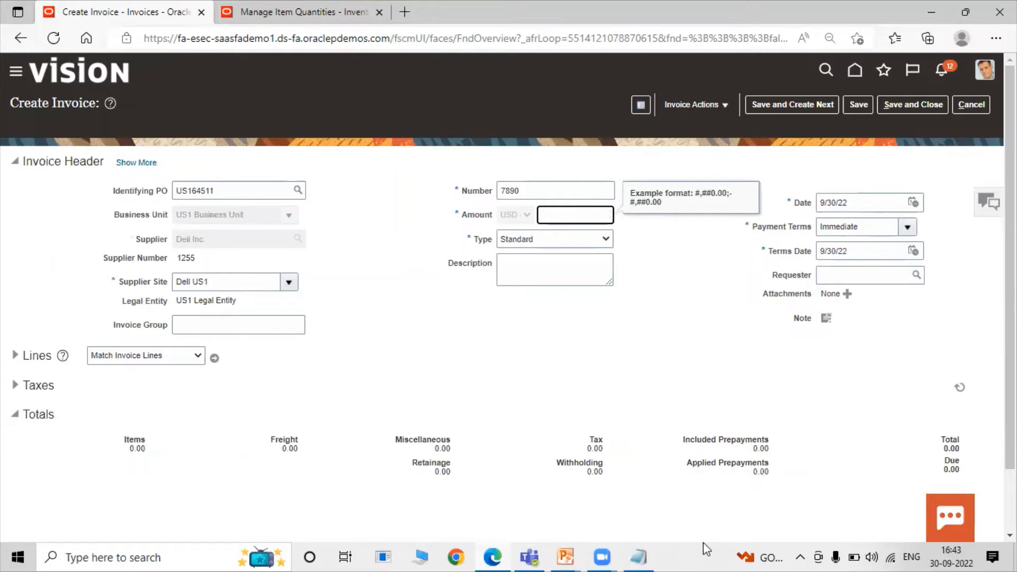
pyautogui.write('3285')
pyautogui.press('Tab')
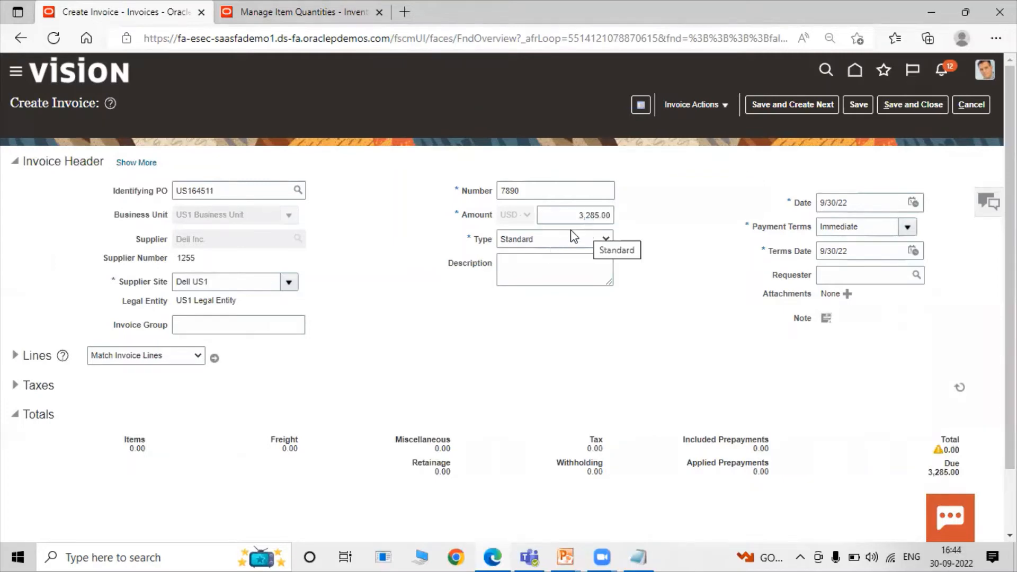
# Step: Match the invoice to the TATA1001 receipt line using Match Invoice Lines, accept the self-billing warning and apply the match
pyautogui.scroll(-2, 627, 310)
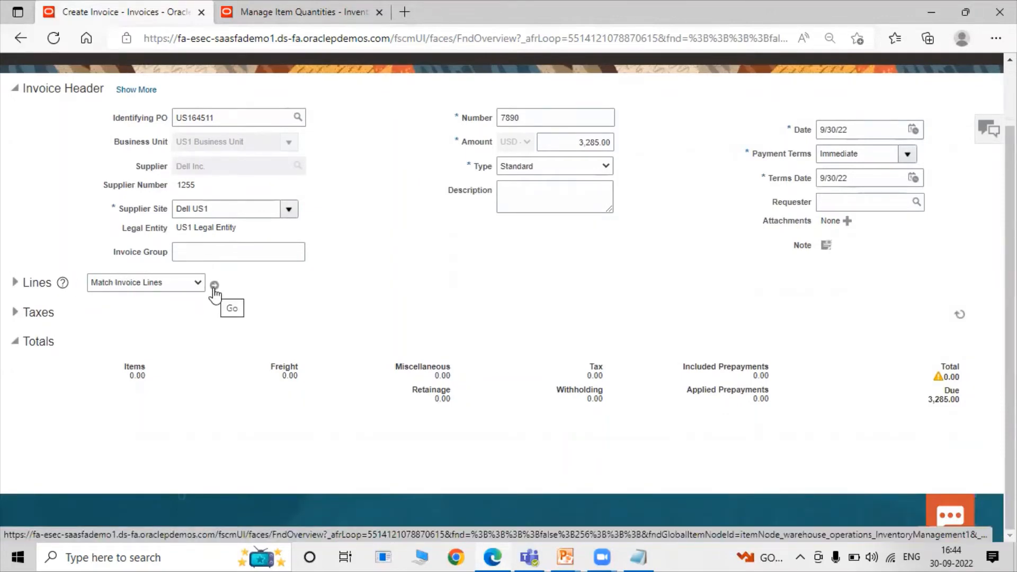
pyautogui.click(135, 283)
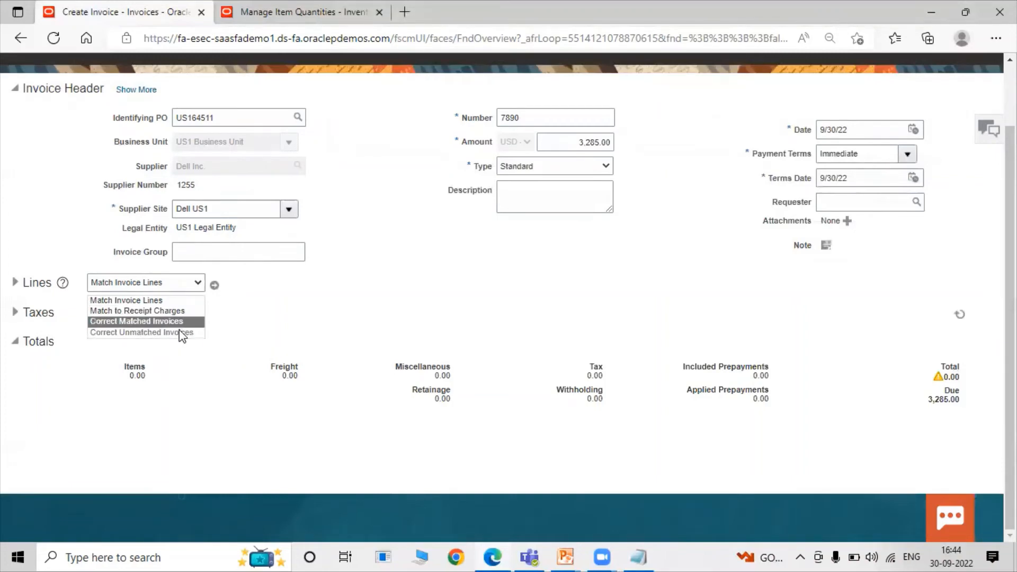
pyautogui.click(151, 300)
pyautogui.click(215, 284)
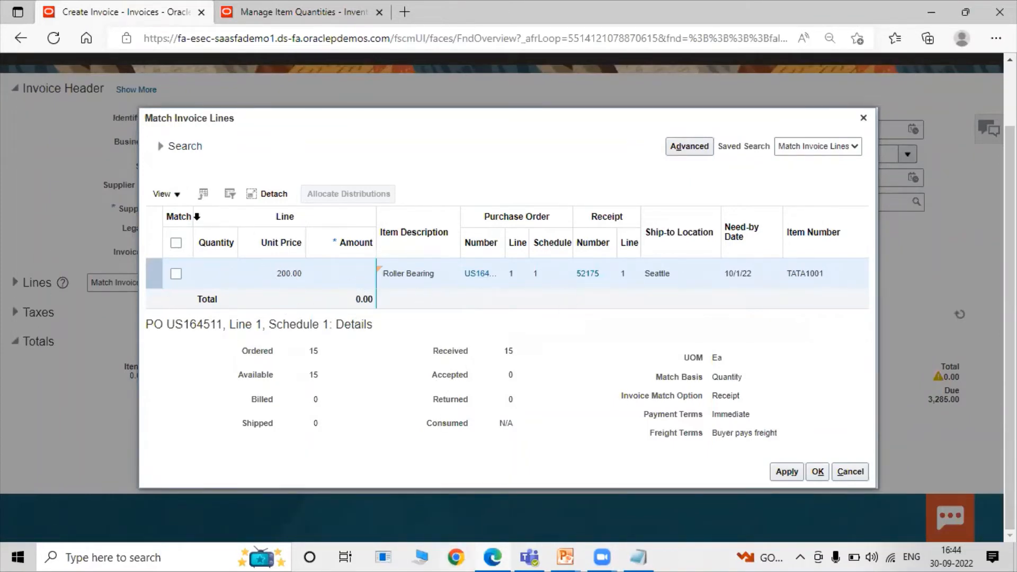
pyautogui.click(176, 274)
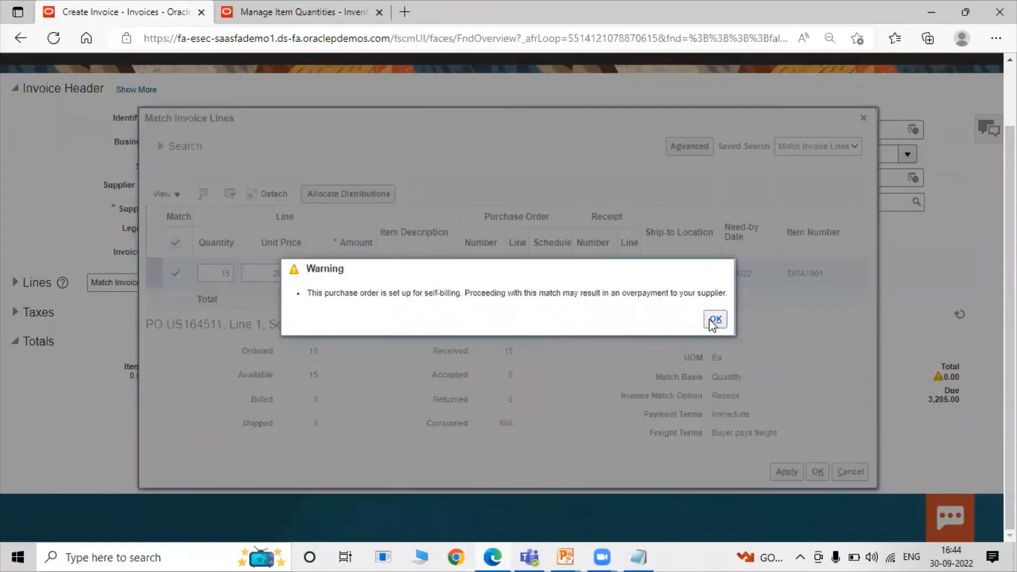
pyautogui.click(715, 317)
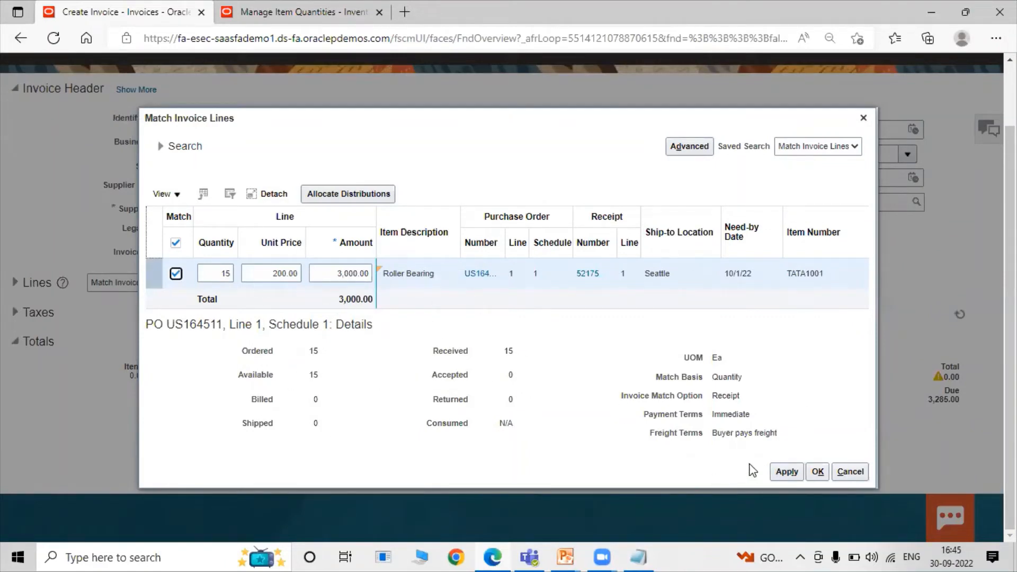
pyautogui.click(785, 472)
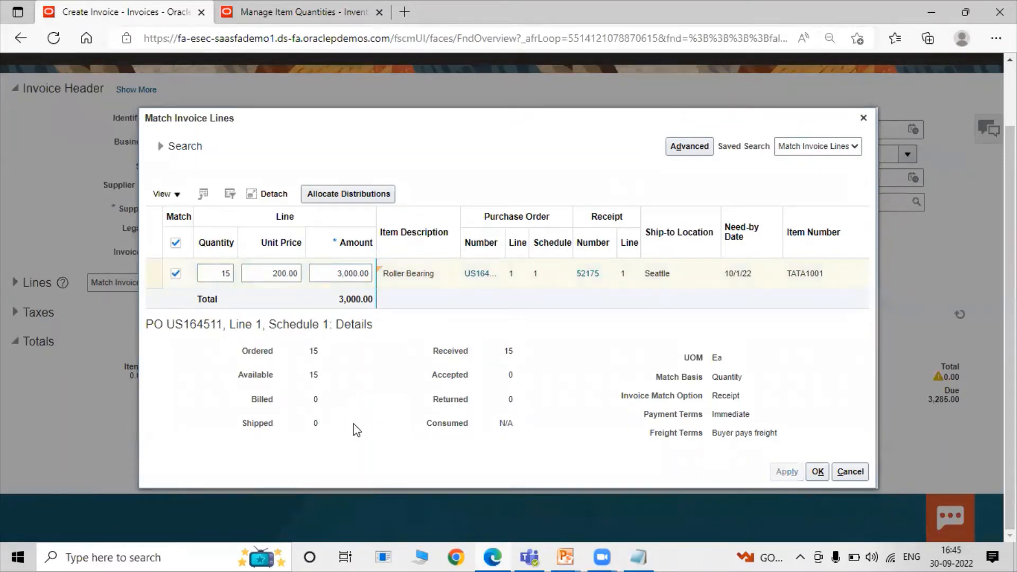
pyautogui.click(817, 472)
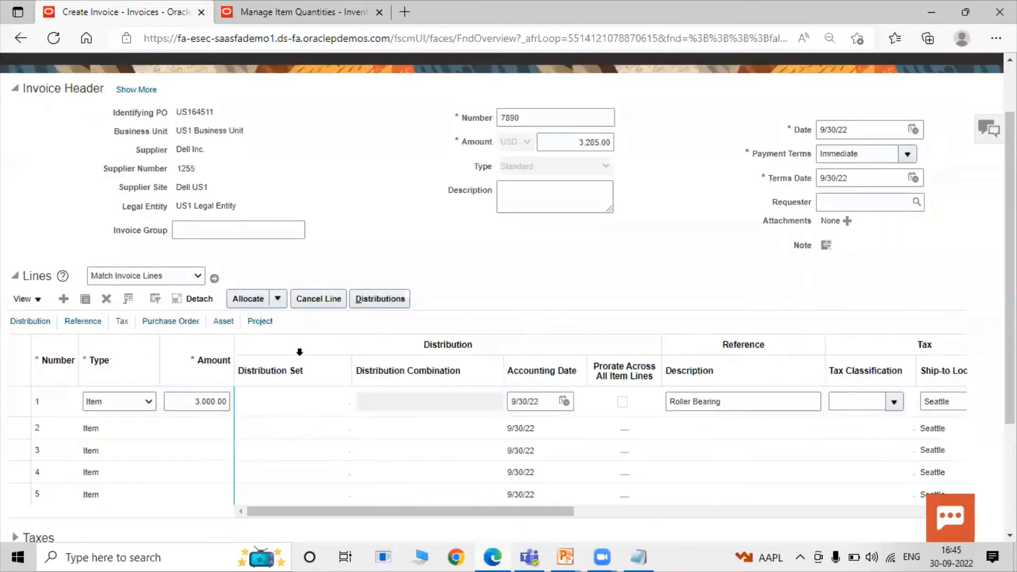
# Step: Review the matched invoice's lines and totals, and validate the invoice
pyautogui.scroll(-1, 373, 357)
pyautogui.scroll(-2, 630, 405)
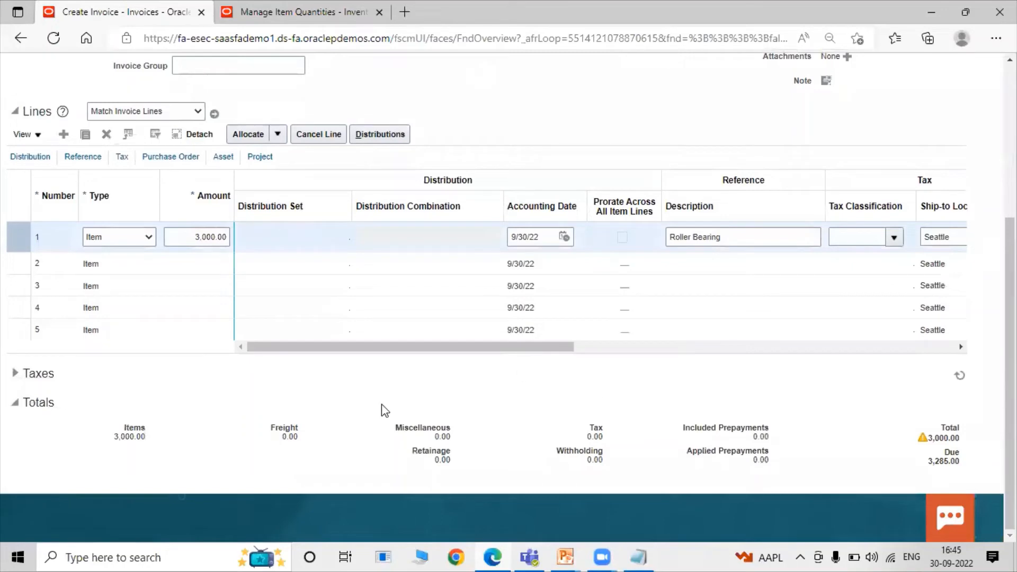
pyautogui.scroll(1, 386, 407)
pyautogui.scroll(4, 392, 406)
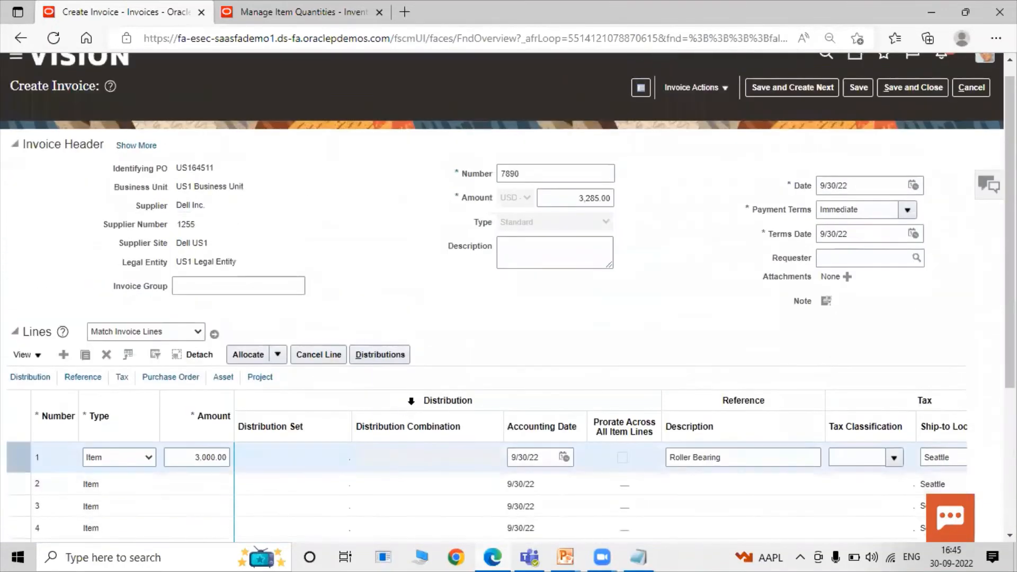
pyautogui.scroll(-4, 419, 410)
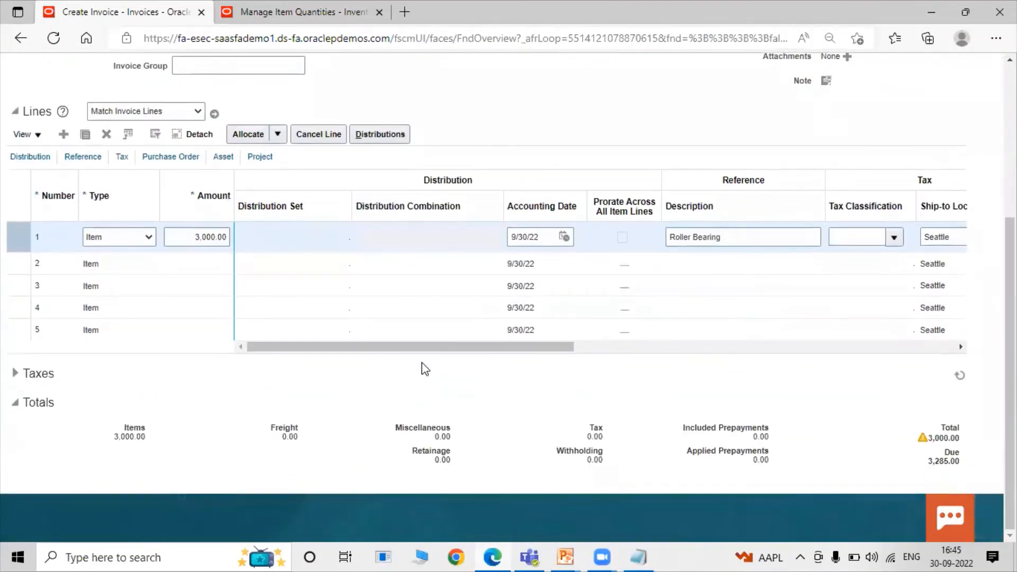
pyautogui.scroll(1, 717, 388)
pyautogui.scroll(4, 713, 382)
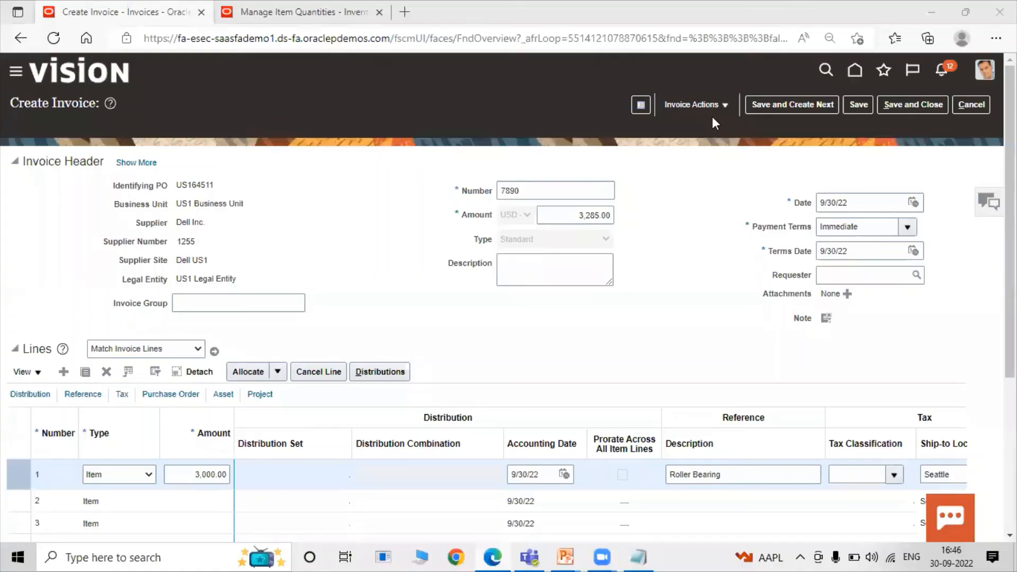
pyautogui.click(686, 106)
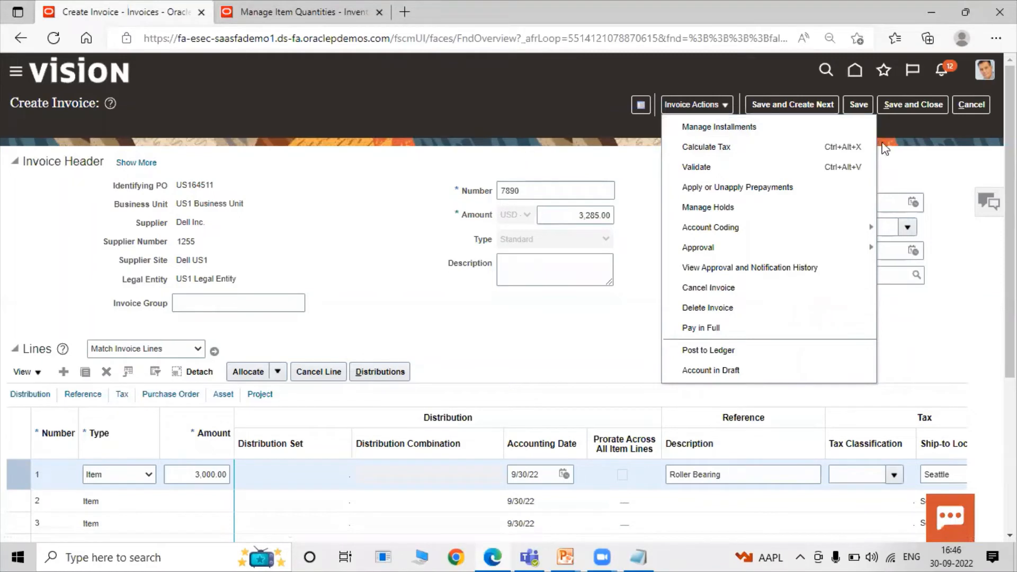
pyautogui.click(760, 165)
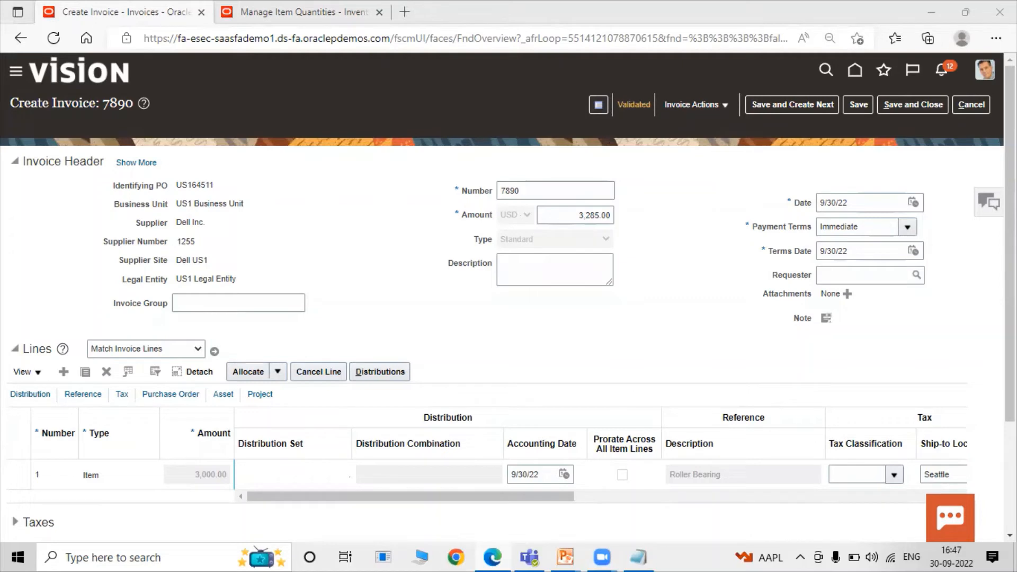
# Step: Check the validated invoice's totals, and save and close the invoice
pyautogui.scroll(-3, 643, 248)
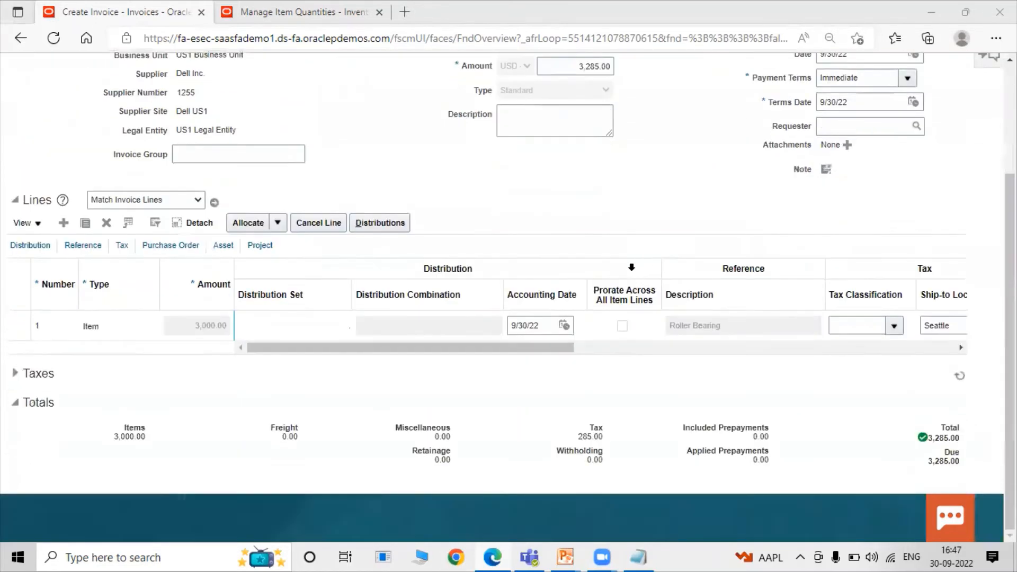
pyautogui.scroll(3, 614, 294)
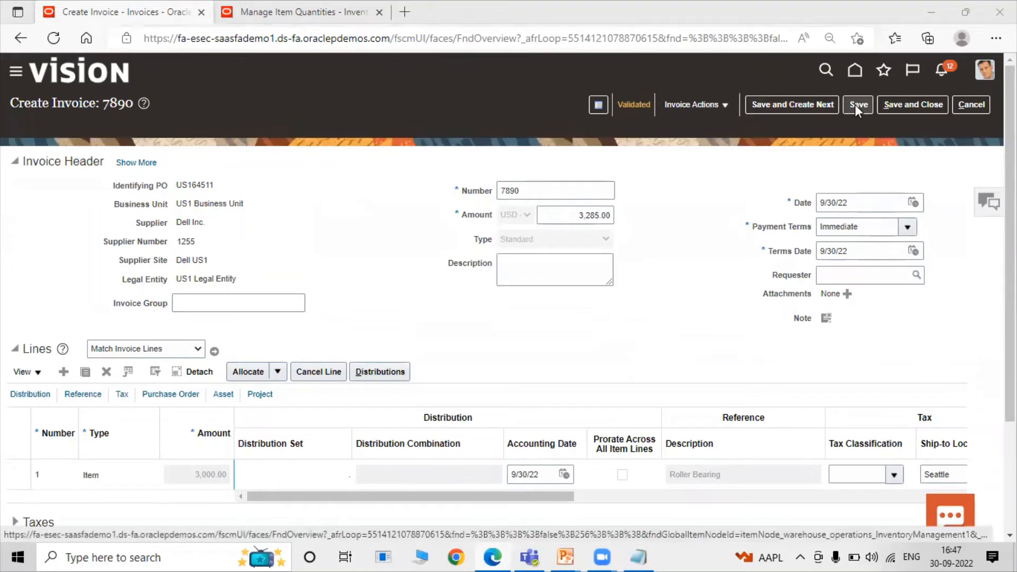
pyautogui.click(855, 104)
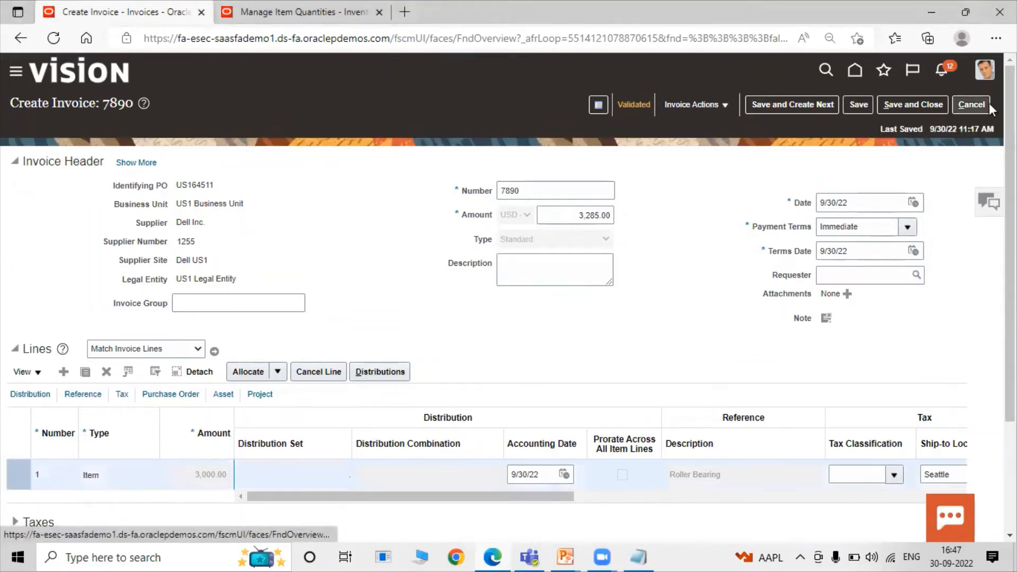
pyautogui.click(926, 99)
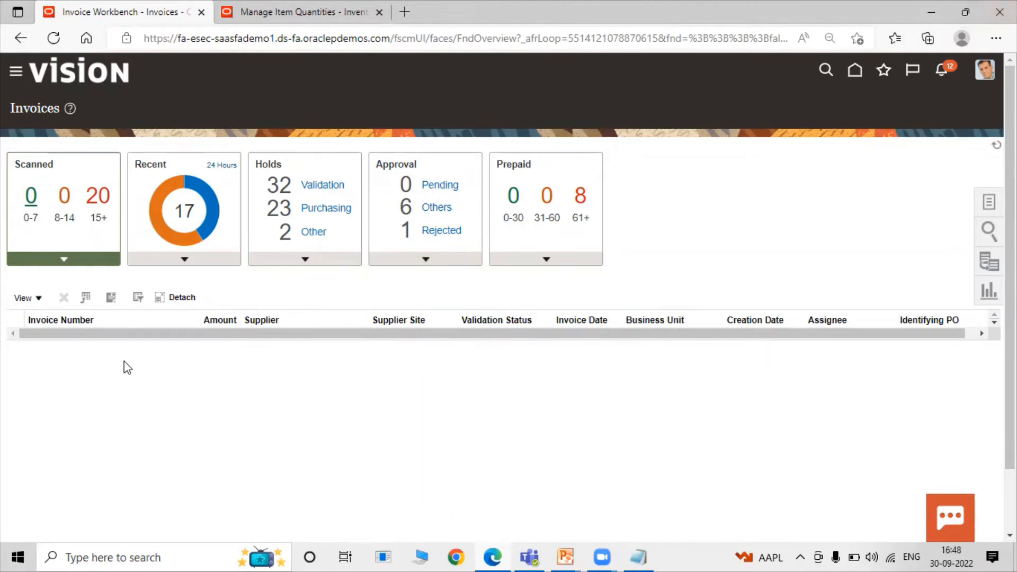
# Step: Go to Inventory Management under Supply Chain Execution and open the Return Receipts task for receipts
pyautogui.click(16, 71)
pyautogui.scroll(-4, 170, 313)
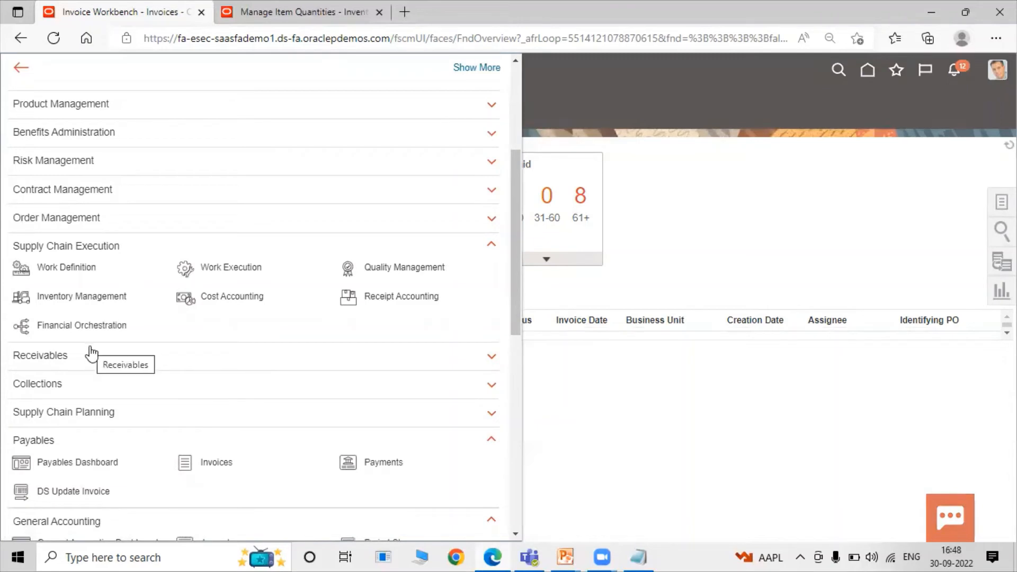
pyautogui.click(94, 301)
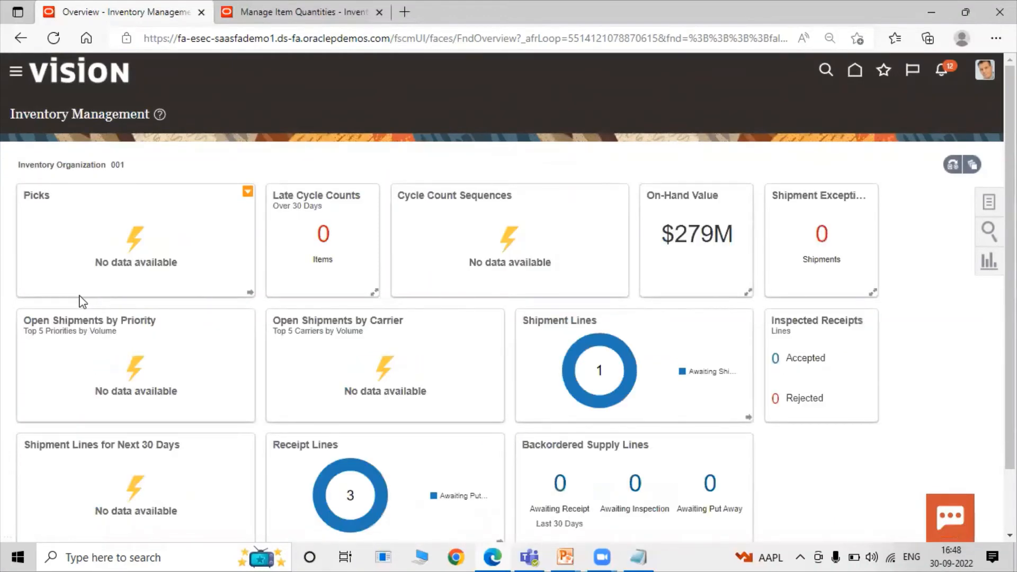
pyautogui.click(990, 206)
pyautogui.click(934, 103)
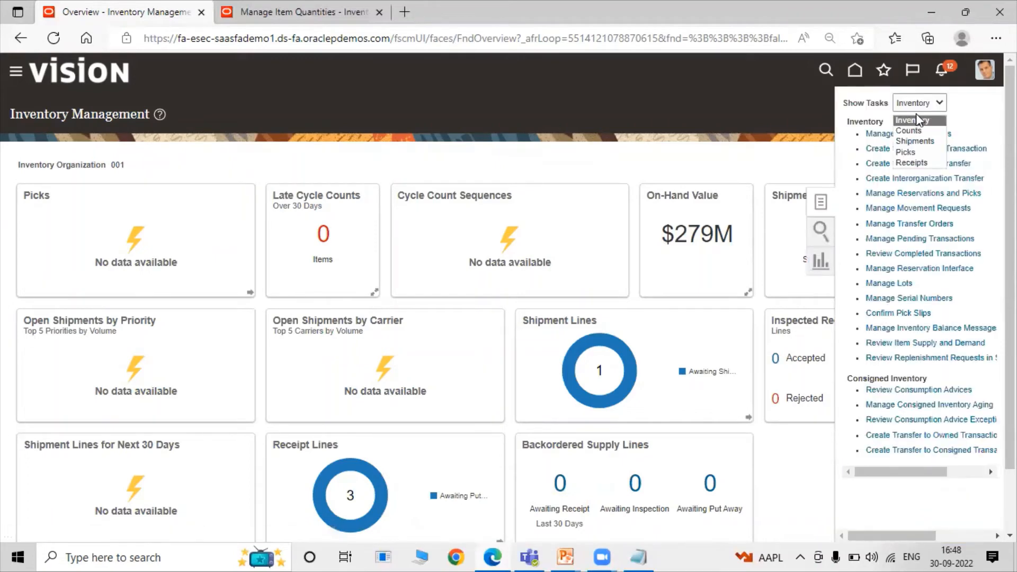
pyautogui.click(913, 163)
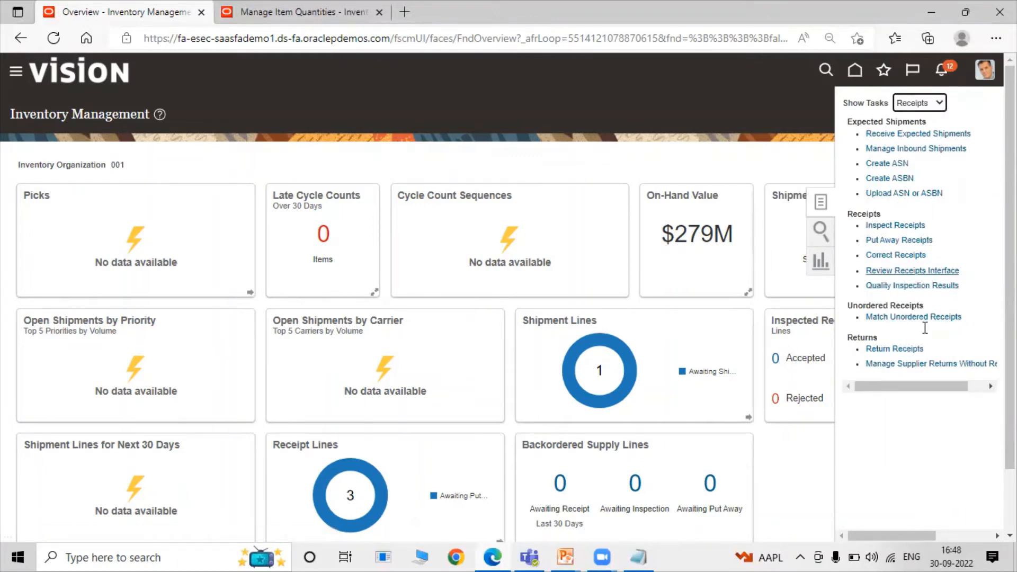
pyautogui.click(890, 349)
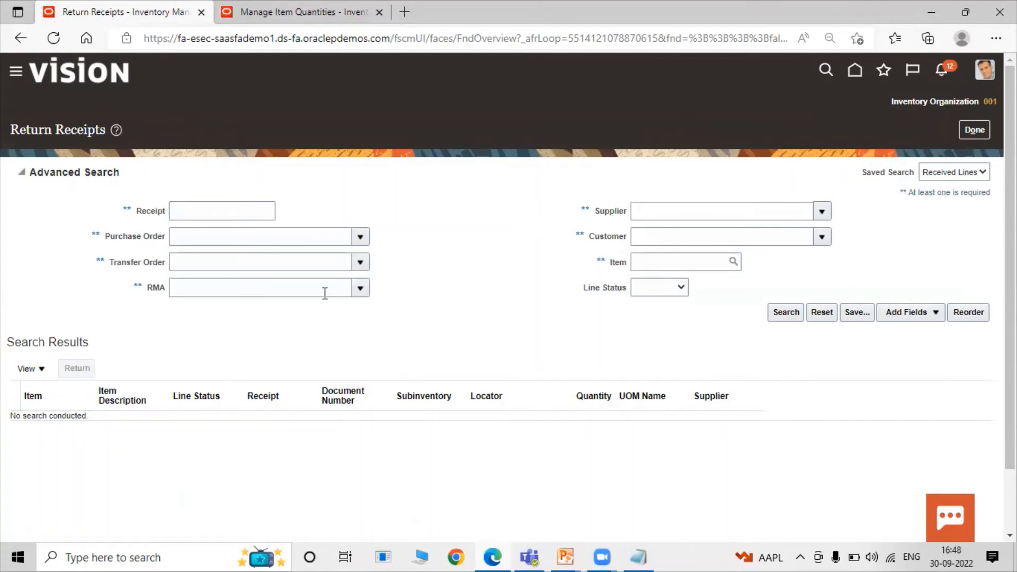
# Step: Search the received lines for receipt 52175 and start a return for its TATA1001 line
pyautogui.click(214, 210)
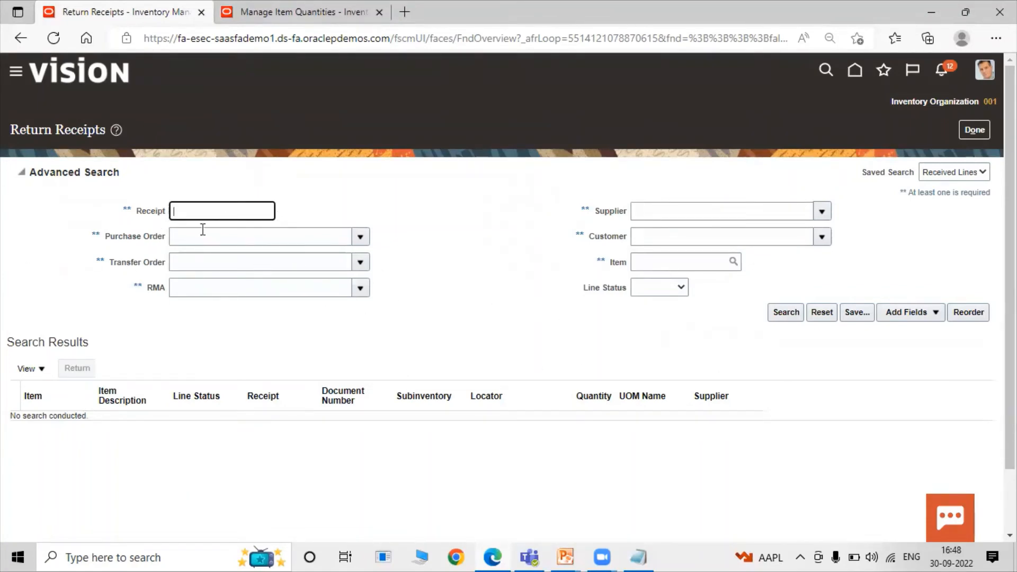
pyautogui.write('52175')
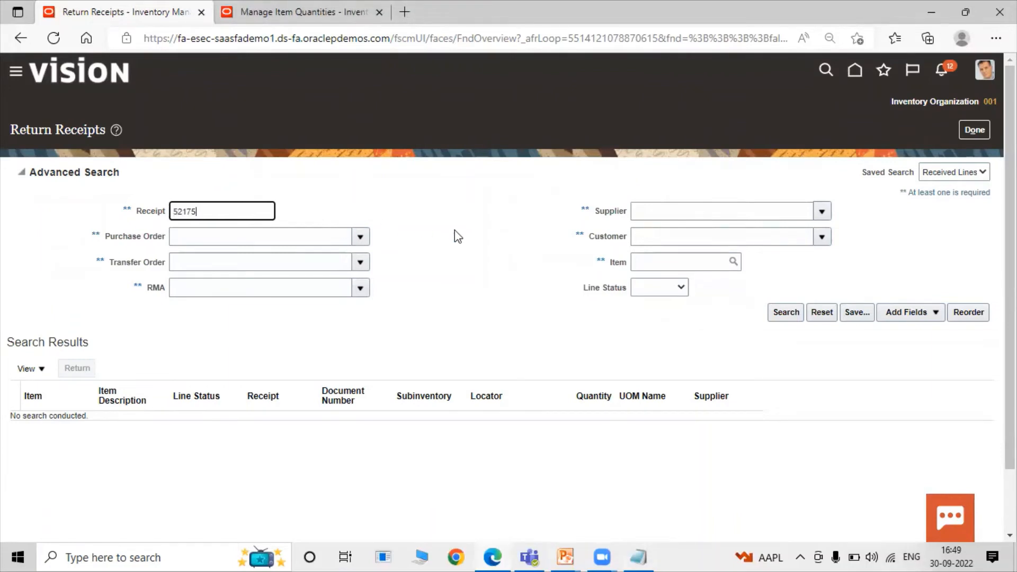
pyautogui.click(797, 317)
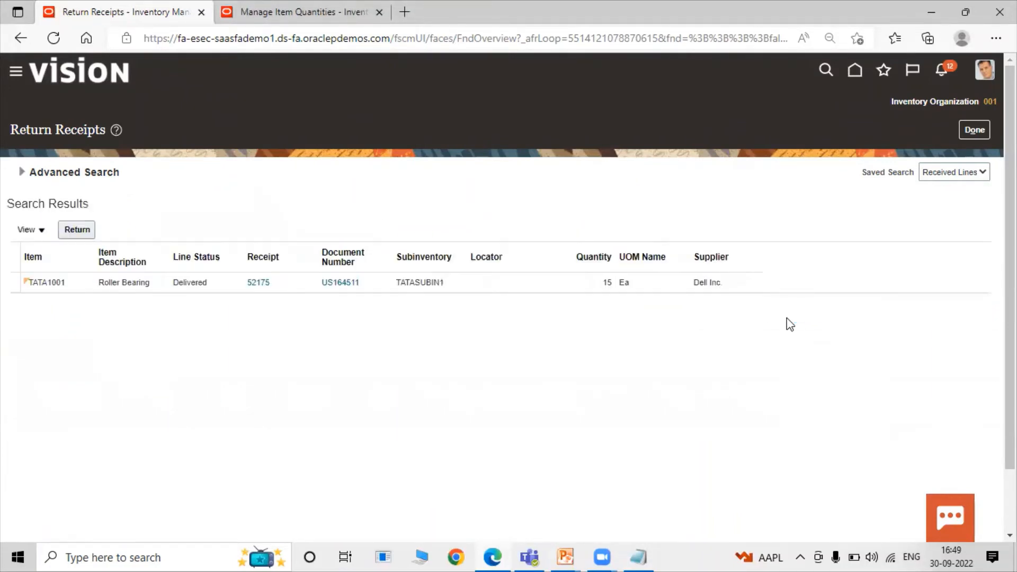
pyautogui.click(15, 283)
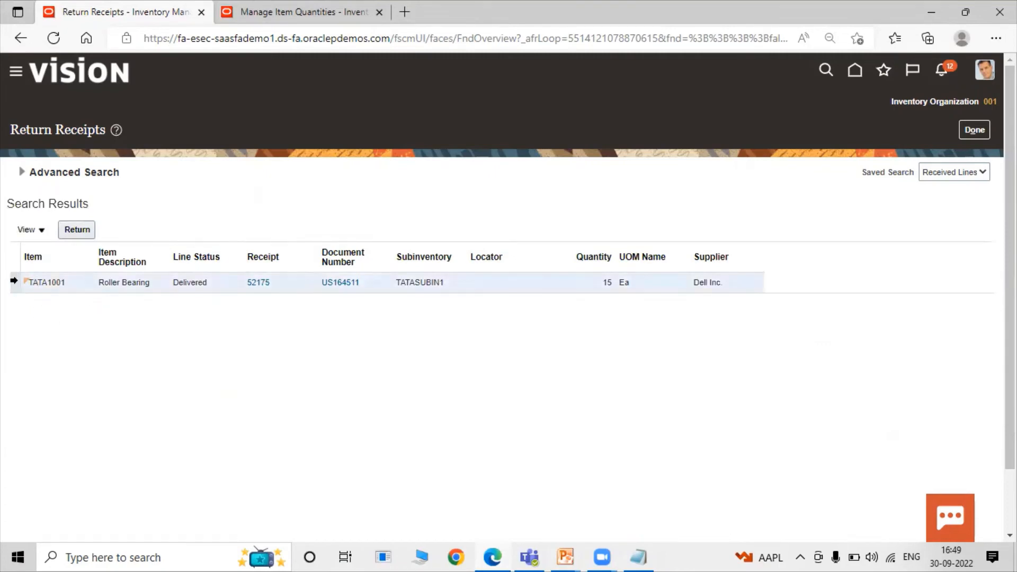
pyautogui.click(86, 234)
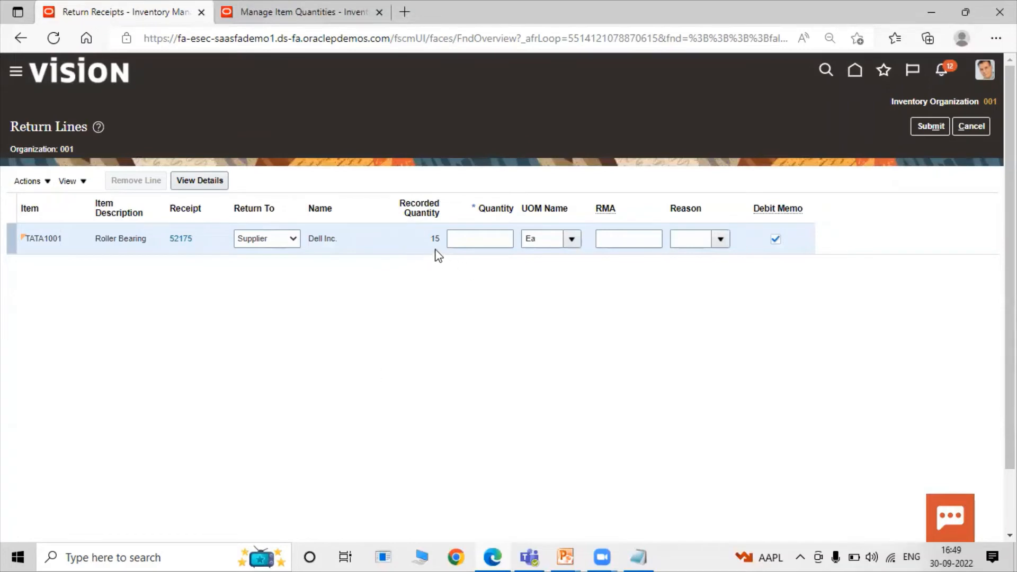
# Step: Set the TATA1001 return quantity to 7 and view the available return reasons without choosing one
pyautogui.click(483, 237)
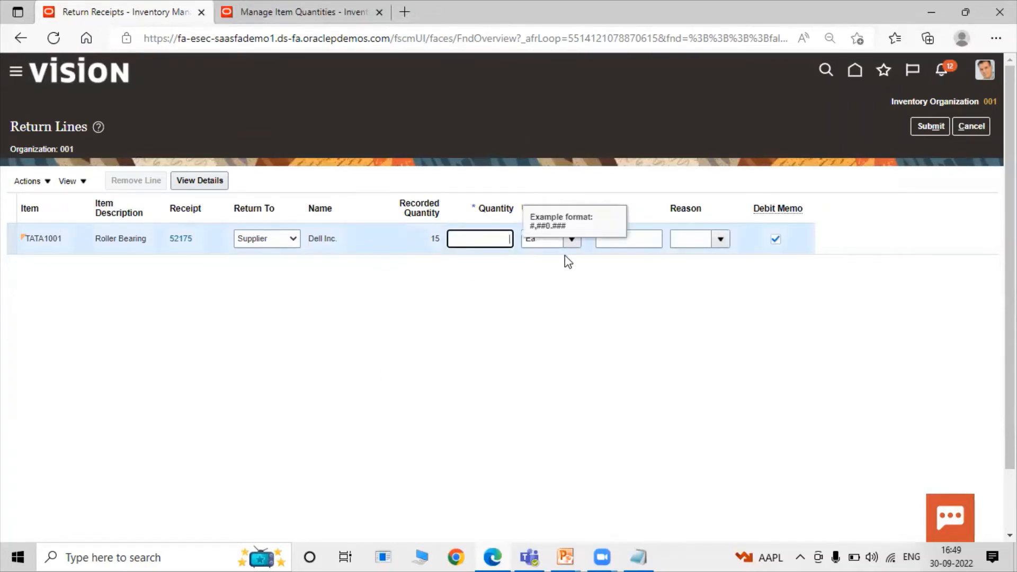
pyautogui.write('7')
pyautogui.click(539, 296)
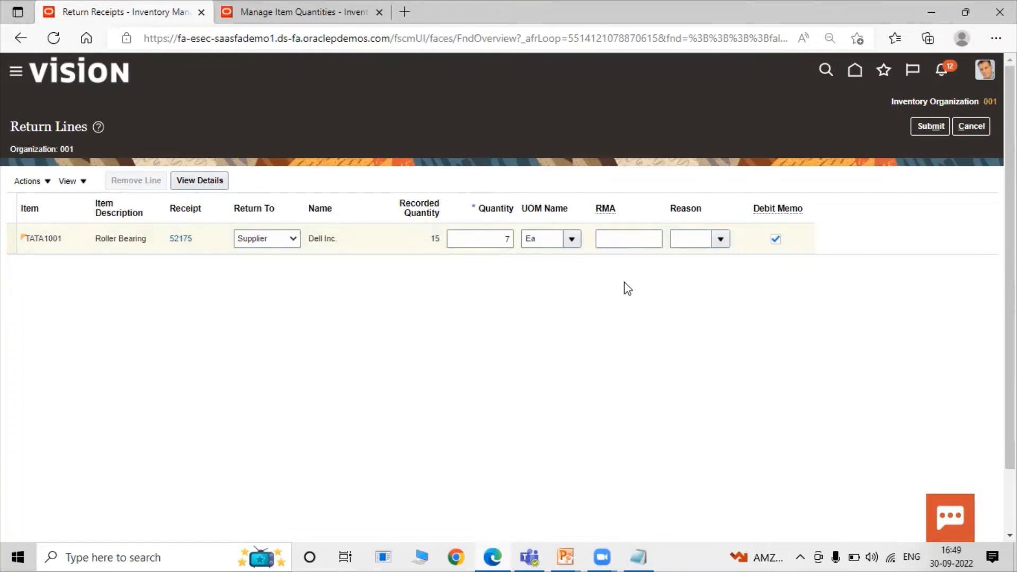
pyautogui.click(720, 240)
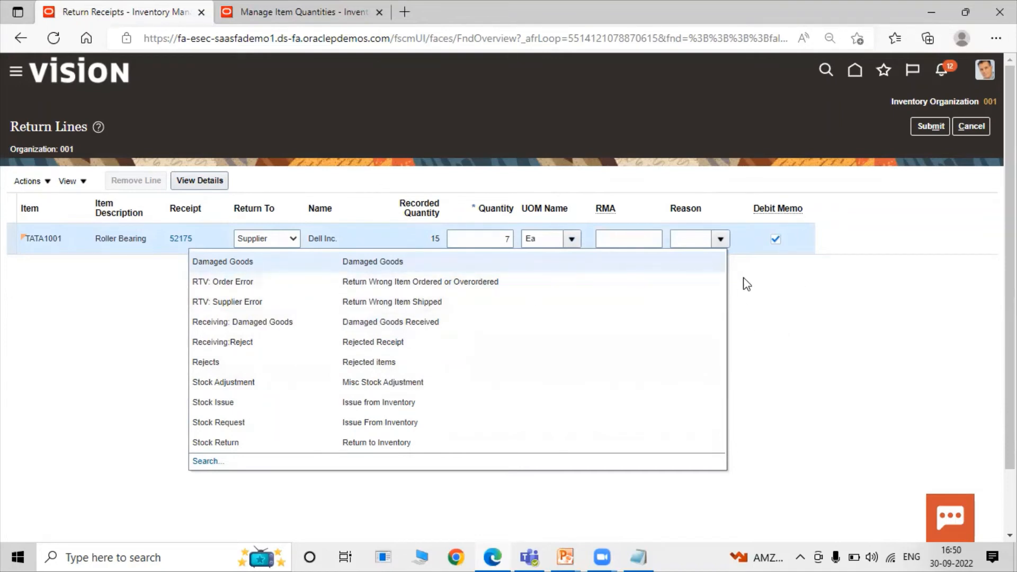
pyautogui.click(758, 292)
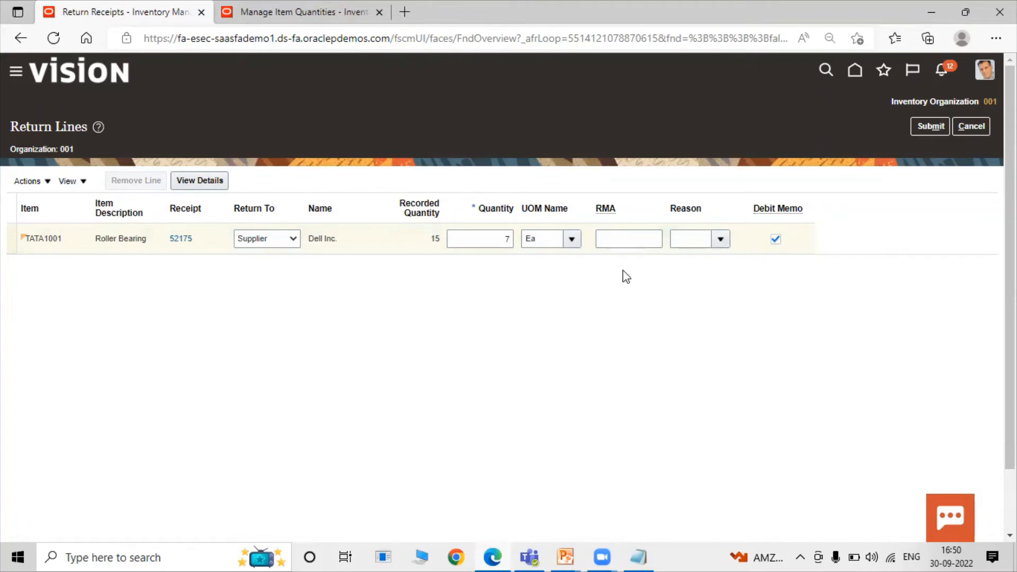
# Step: Submit the TATA1001 supplier return with the debit memo option enabled and acknowledge the confirmation
pyautogui.click(874, 207)
pyautogui.click(930, 128)
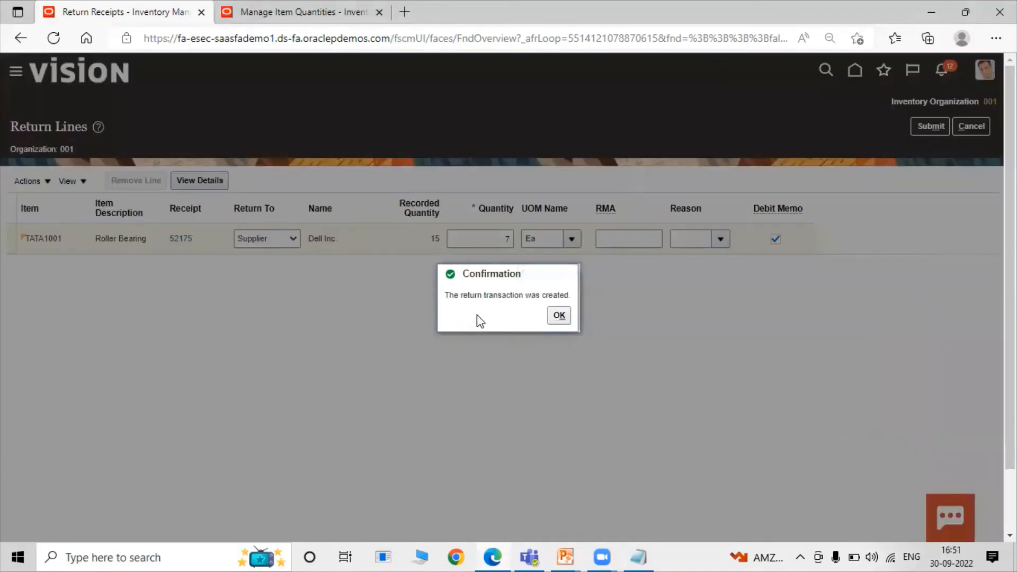
pyautogui.click(551, 322)
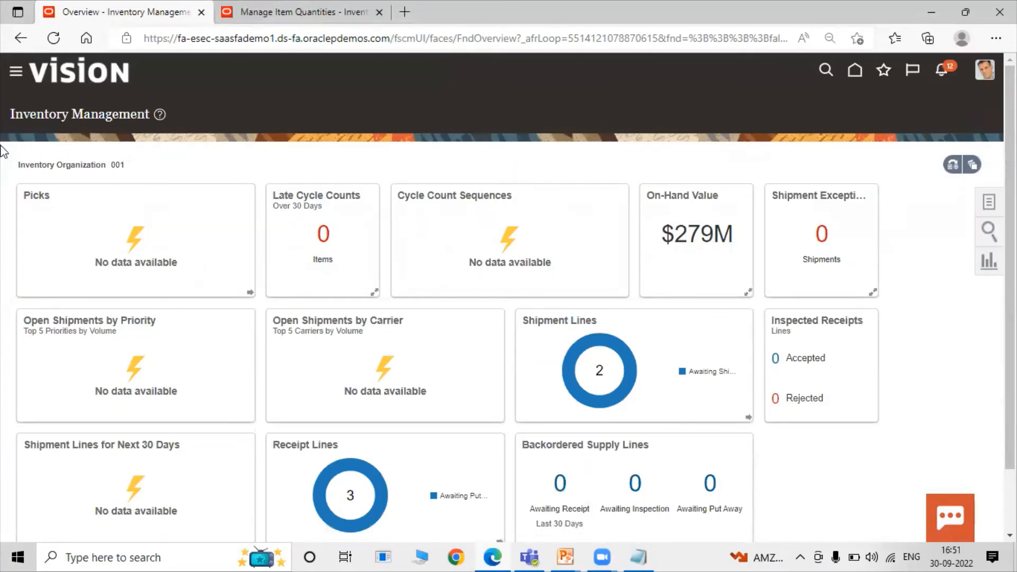
# Step: Go to Invoices under Payables and open the Manage Invoices task
pyautogui.click(14, 75)
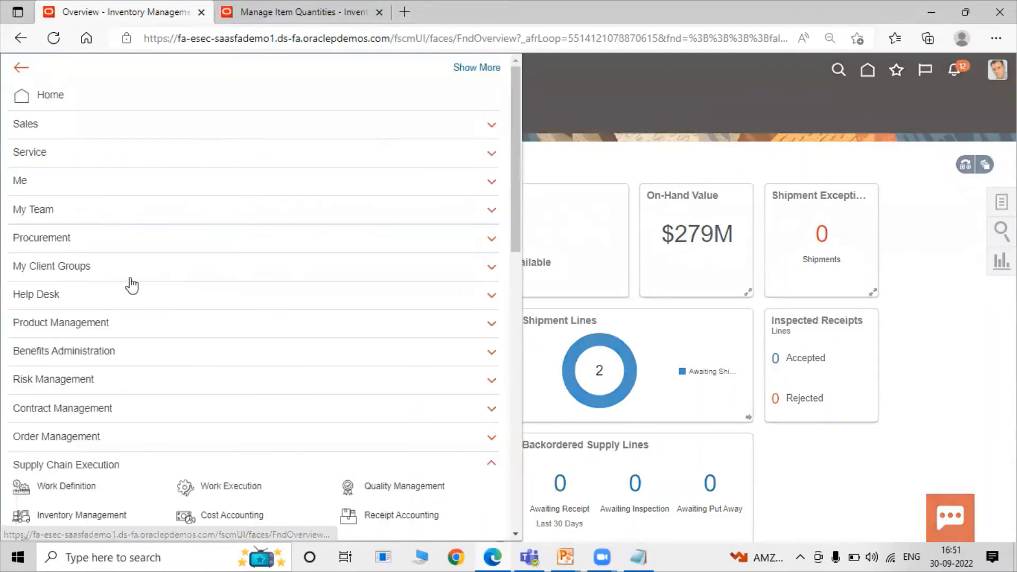
pyautogui.scroll(-12, 132, 284)
pyautogui.scroll(3, 195, 199)
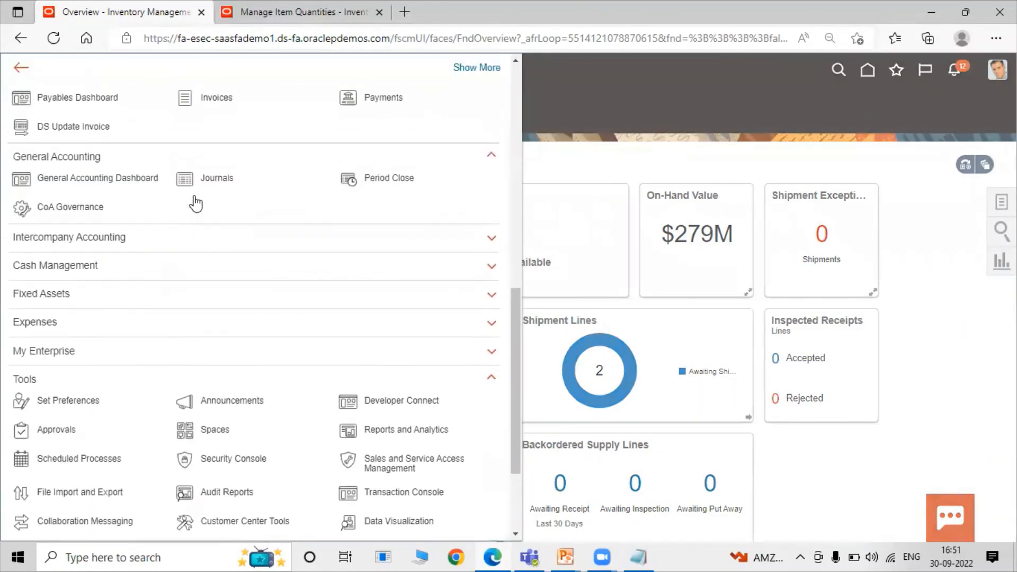
pyautogui.scroll(-5, 195, 200)
pyautogui.scroll(10, 196, 203)
pyautogui.scroll(1, 196, 203)
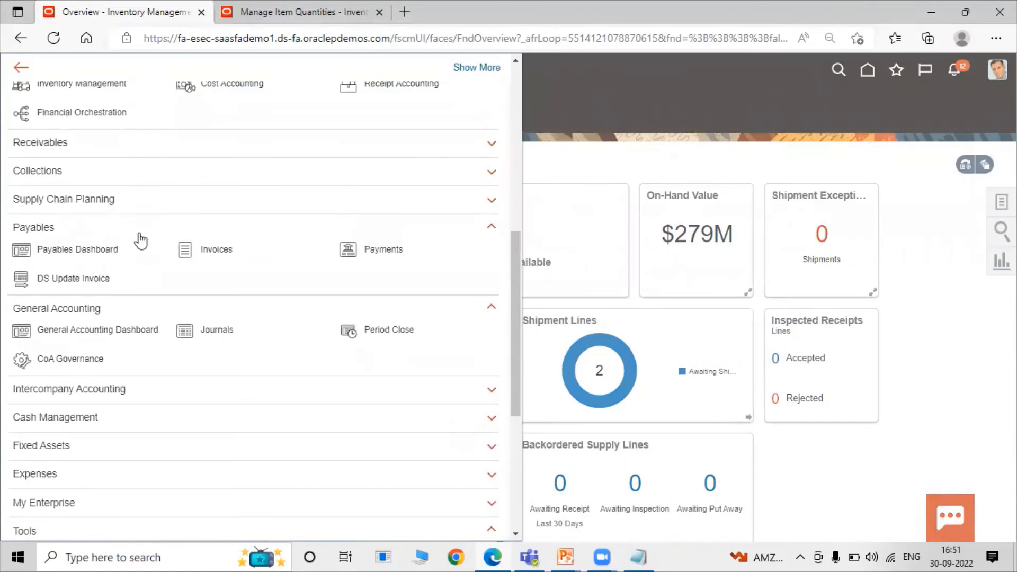
pyautogui.click(227, 250)
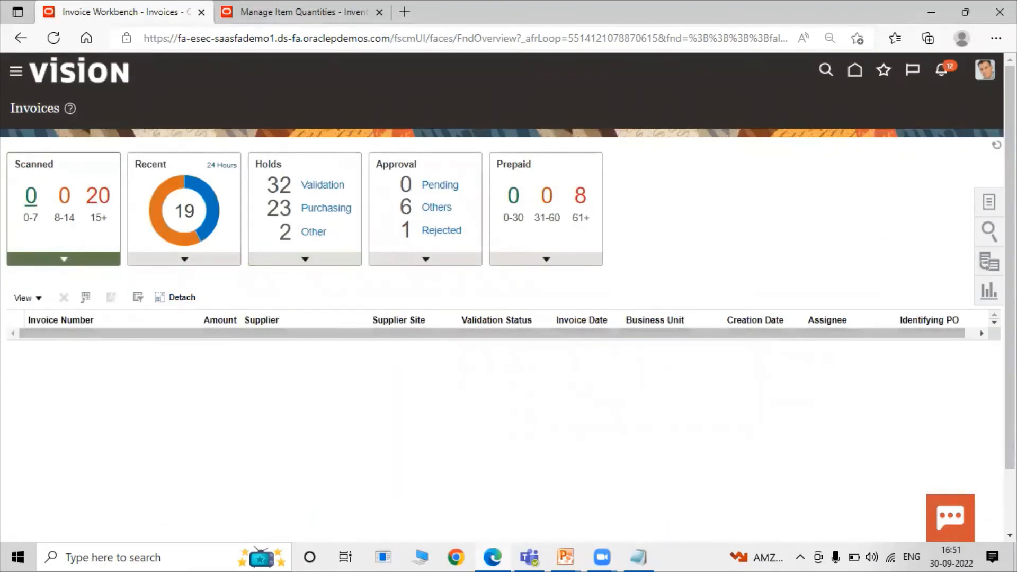
pyautogui.click(988, 207)
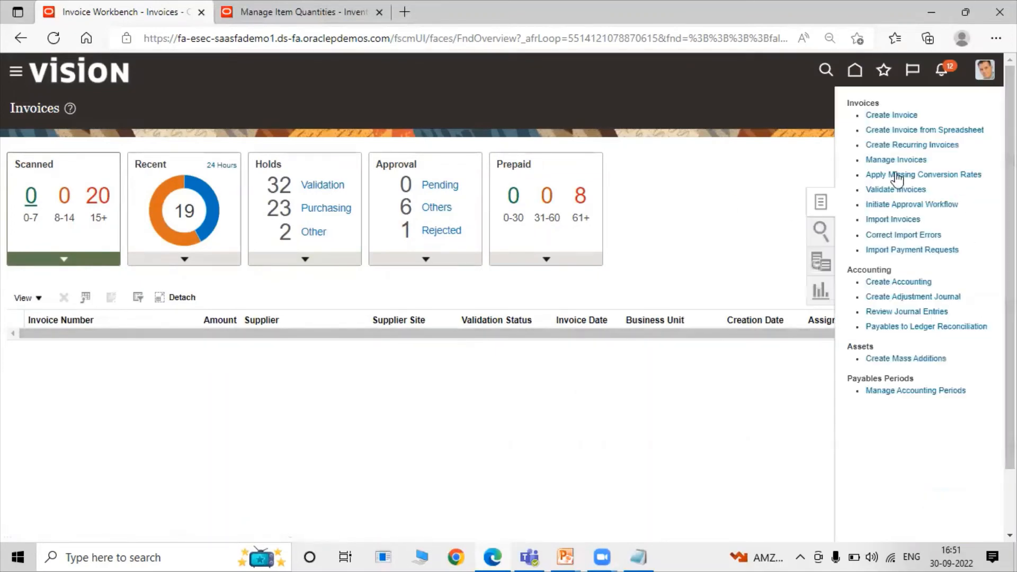
pyautogui.click(884, 160)
# Step: Check the notes for the transaction details, and search for Dell Inc. invoices with a 3-day period
pyautogui.click(647, 554)
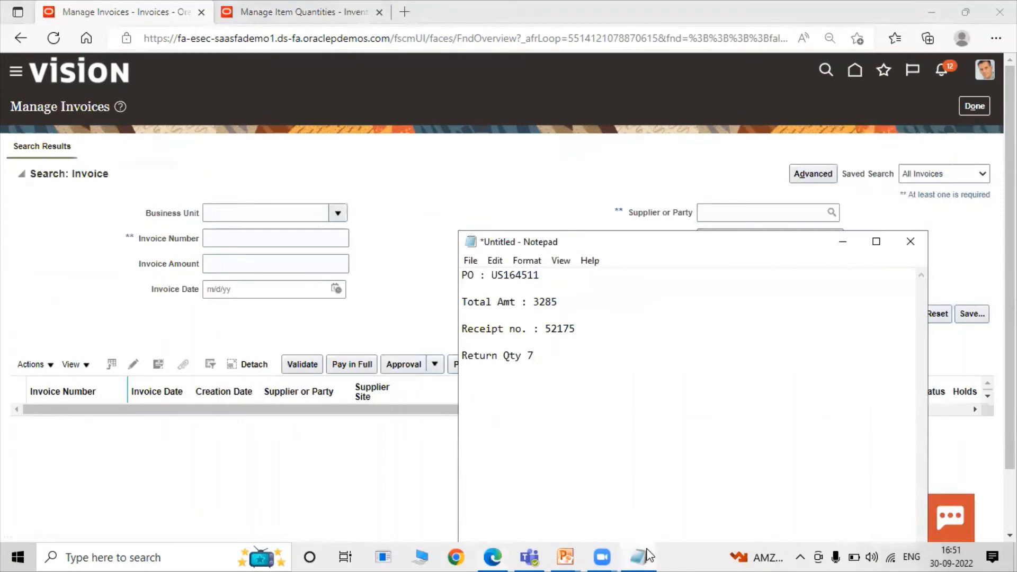
pyautogui.click(647, 554)
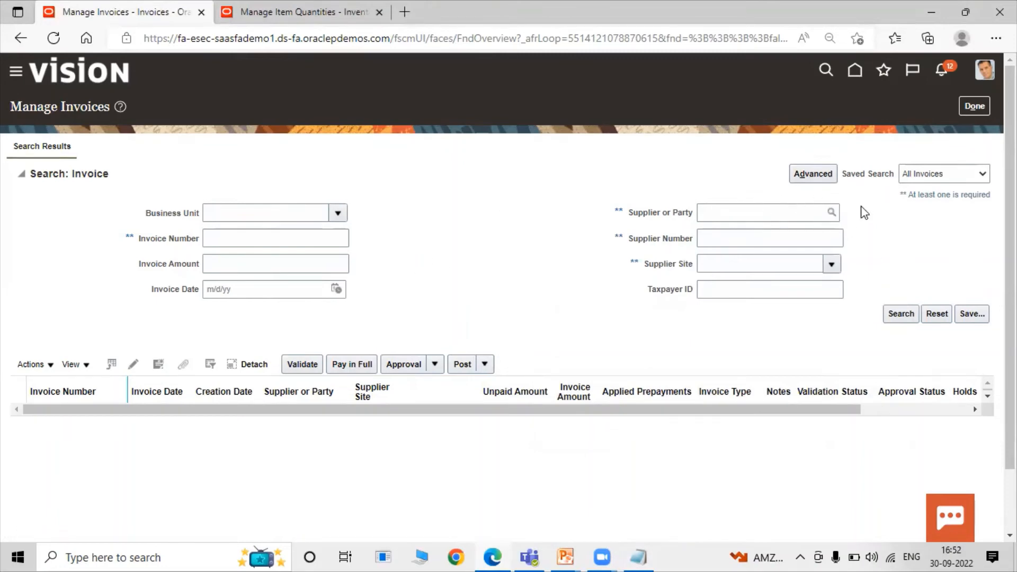
pyautogui.click(818, 211)
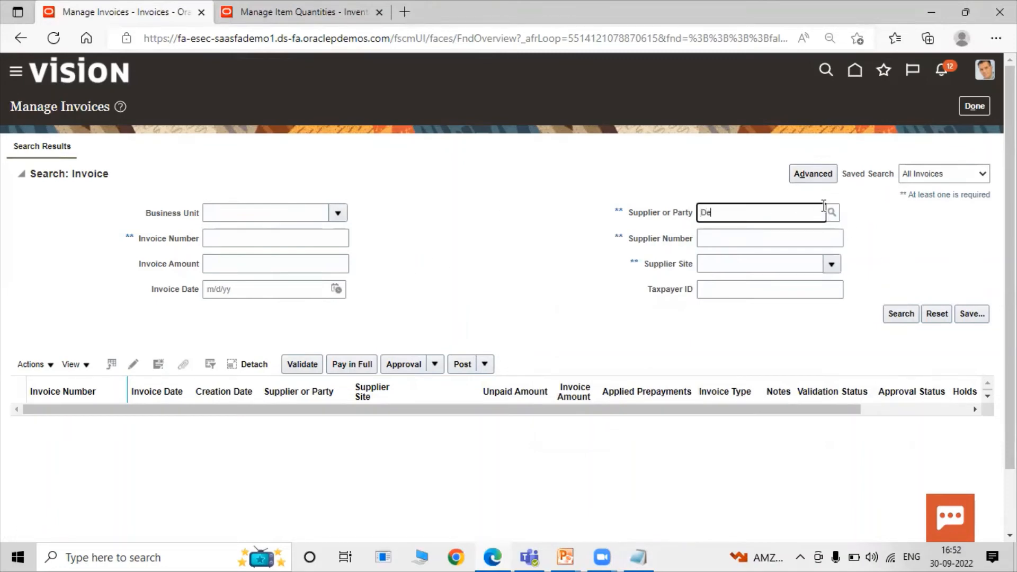
pyautogui.click(895, 318)
pyautogui.click(824, 524)
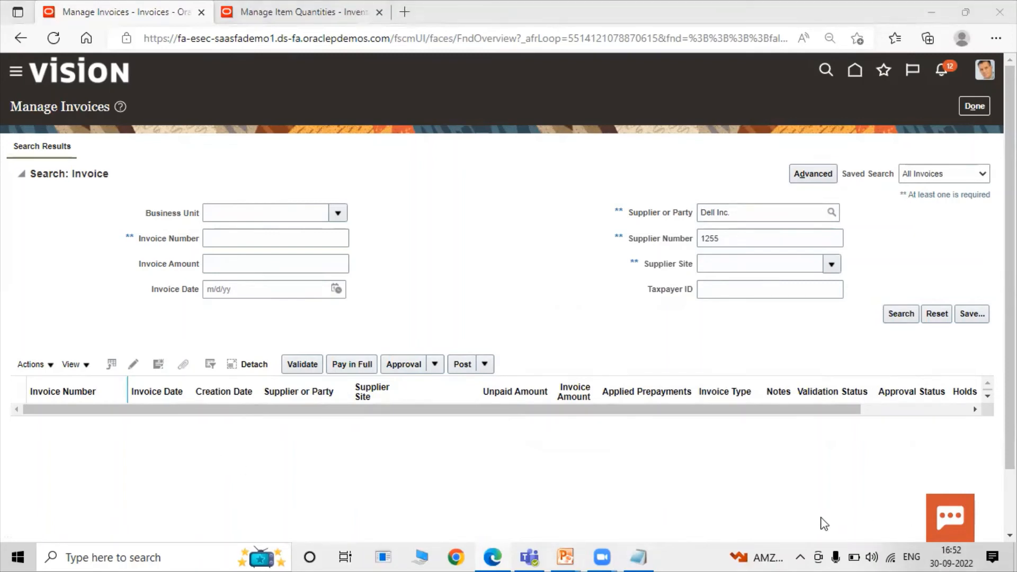
pyautogui.click(890, 314)
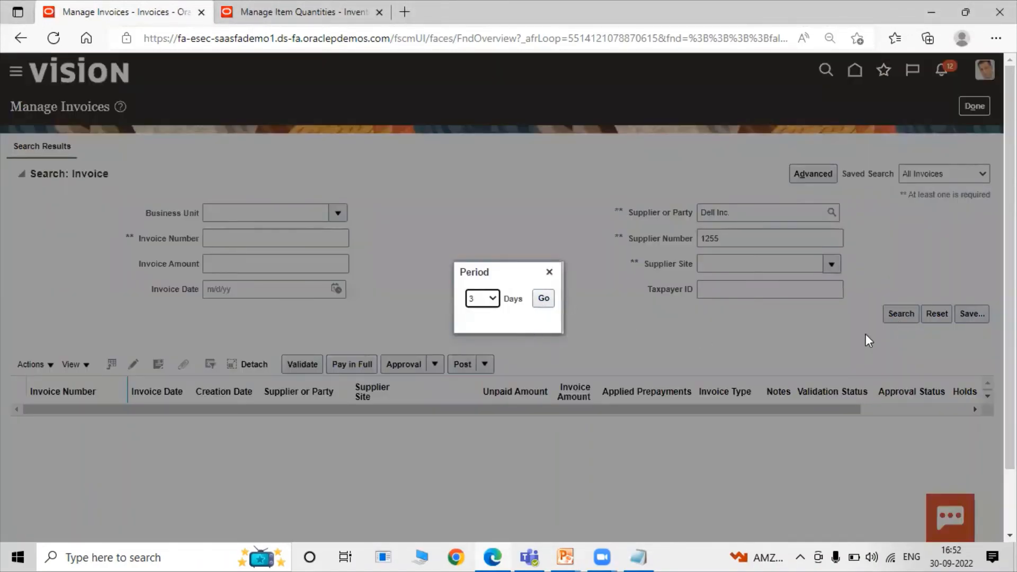
pyautogui.click(543, 297)
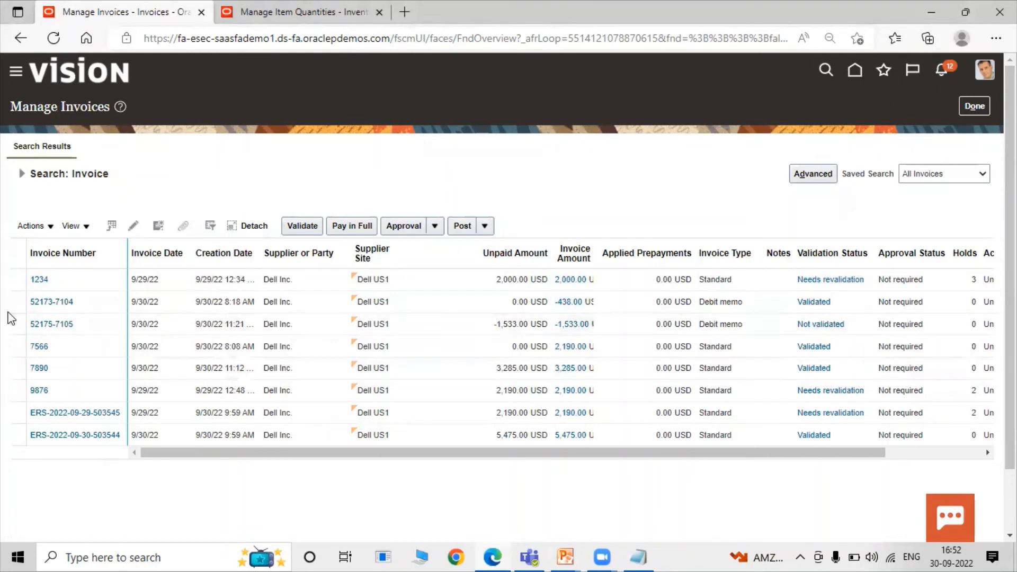
# Step: Open debit memo 52175-7105, validate it, save and close it, and leave invoice management
pyautogui.scroll(-1, 107, 335)
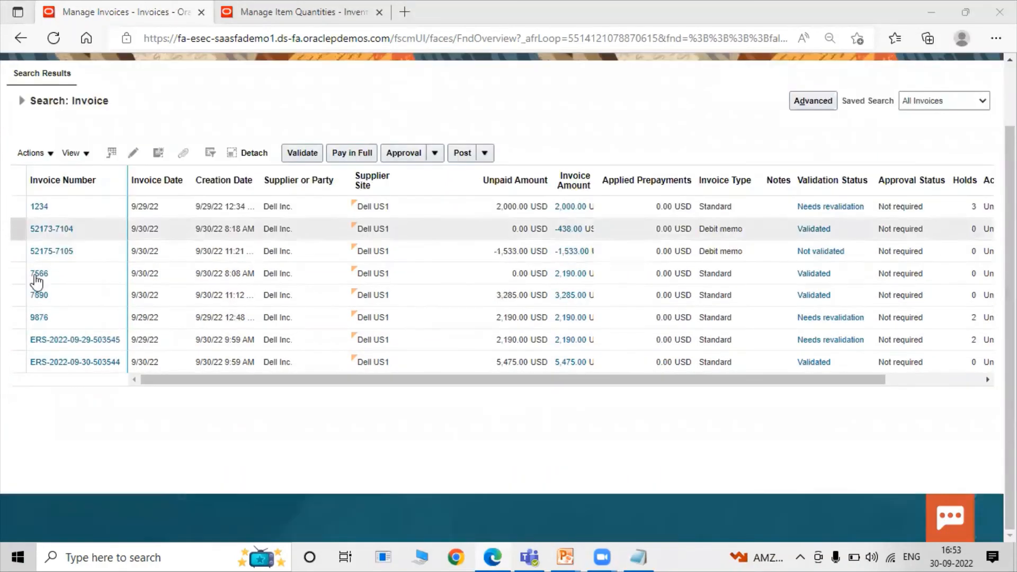
pyautogui.click(98, 258)
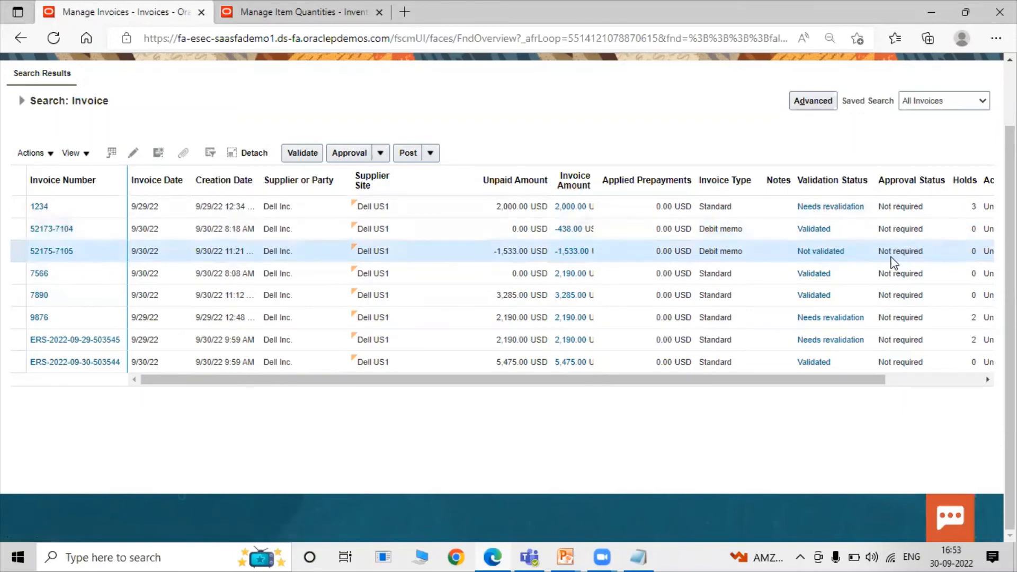
pyautogui.click(59, 249)
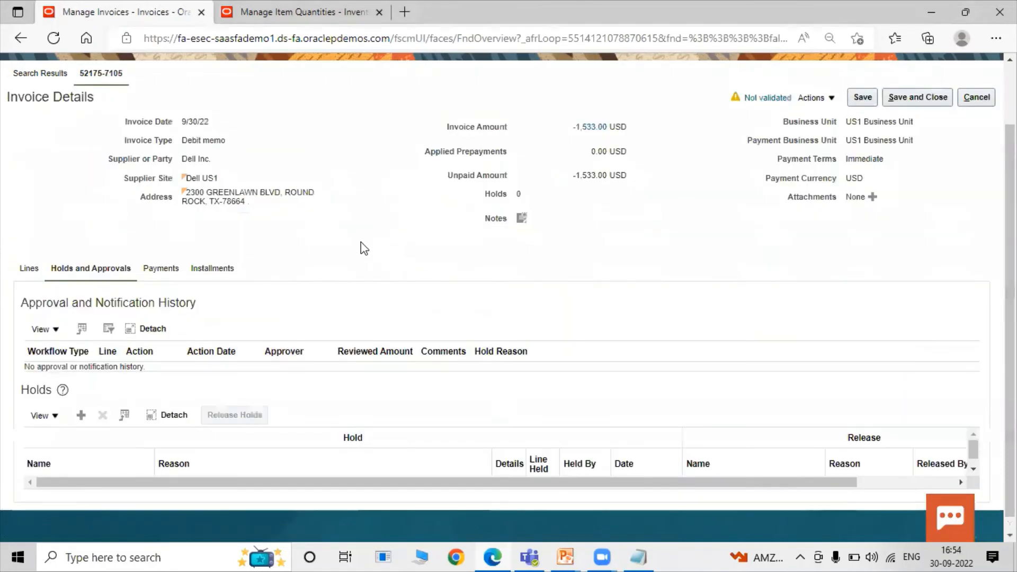
pyautogui.scroll(2, 565, 279)
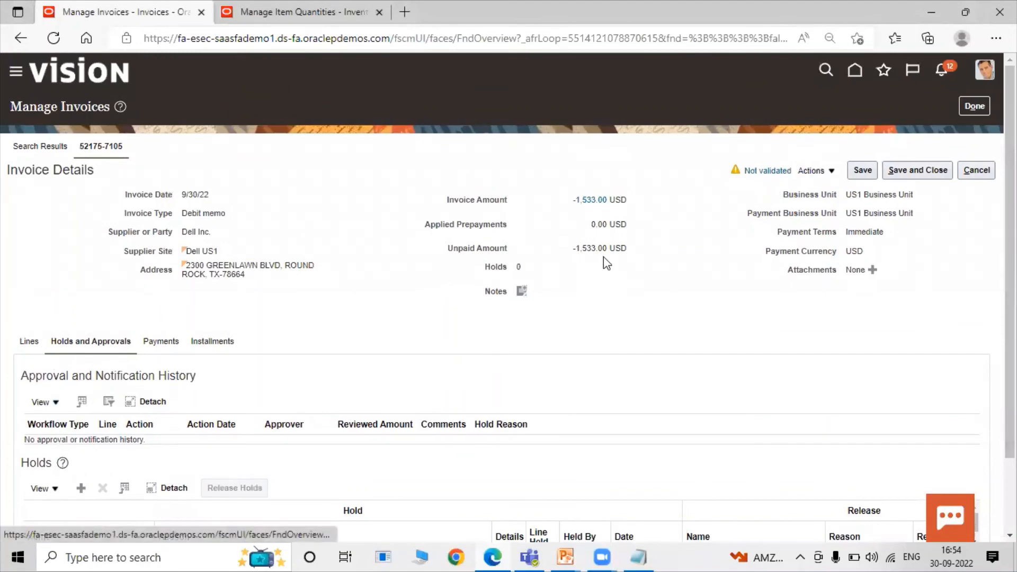
pyautogui.click(801, 177)
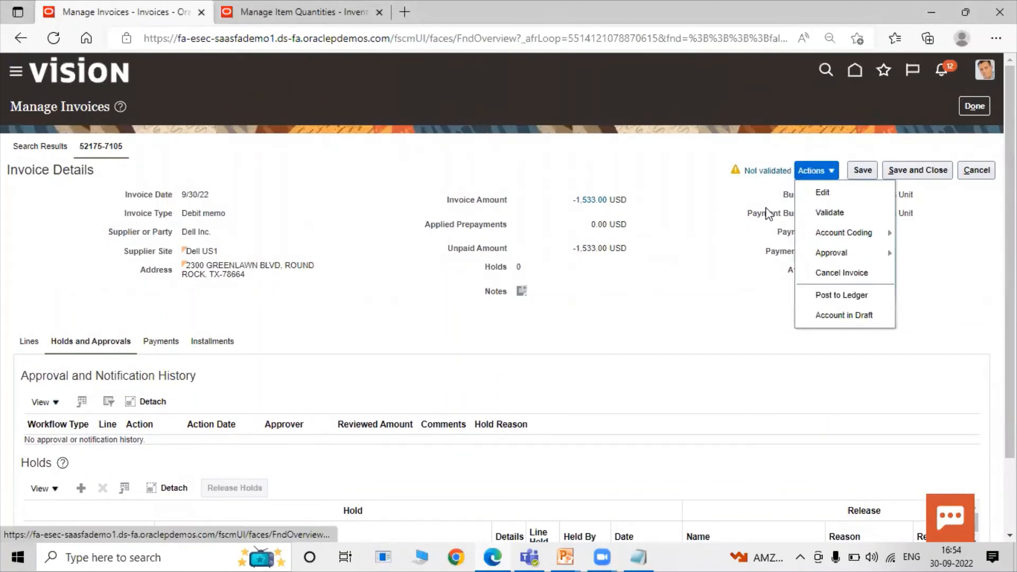
pyautogui.click(851, 215)
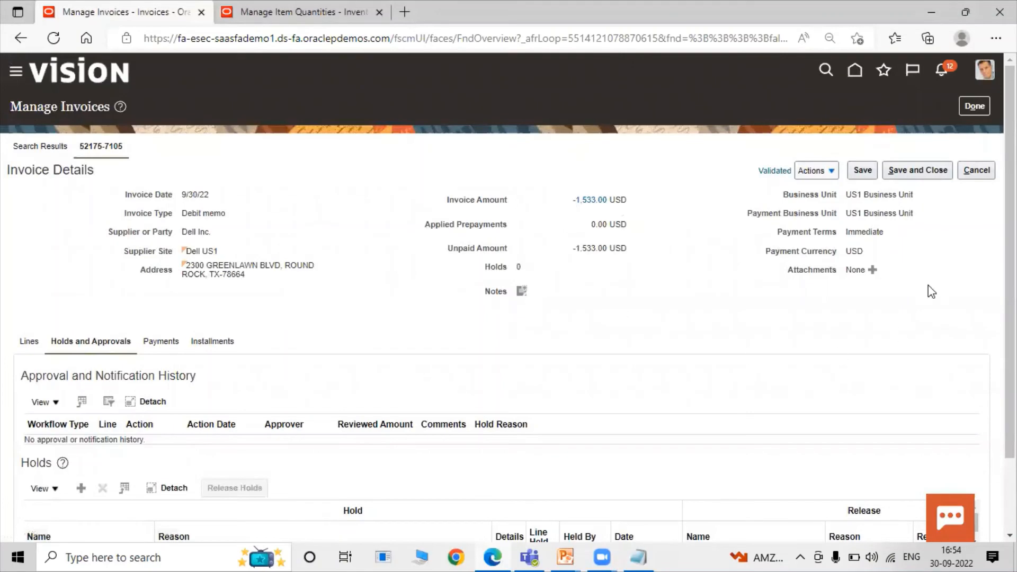
pyautogui.click(905, 170)
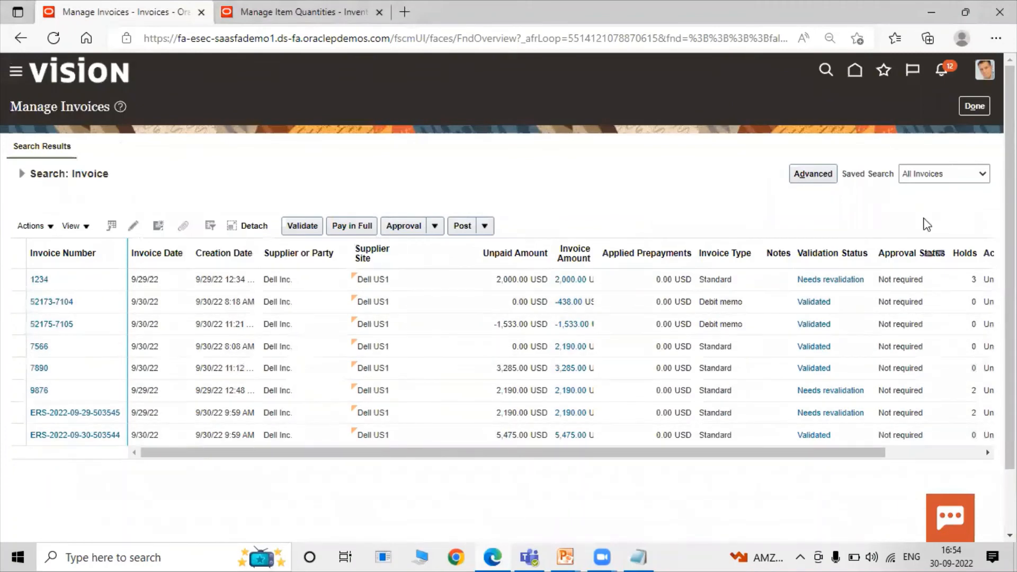
pyautogui.click(986, 106)
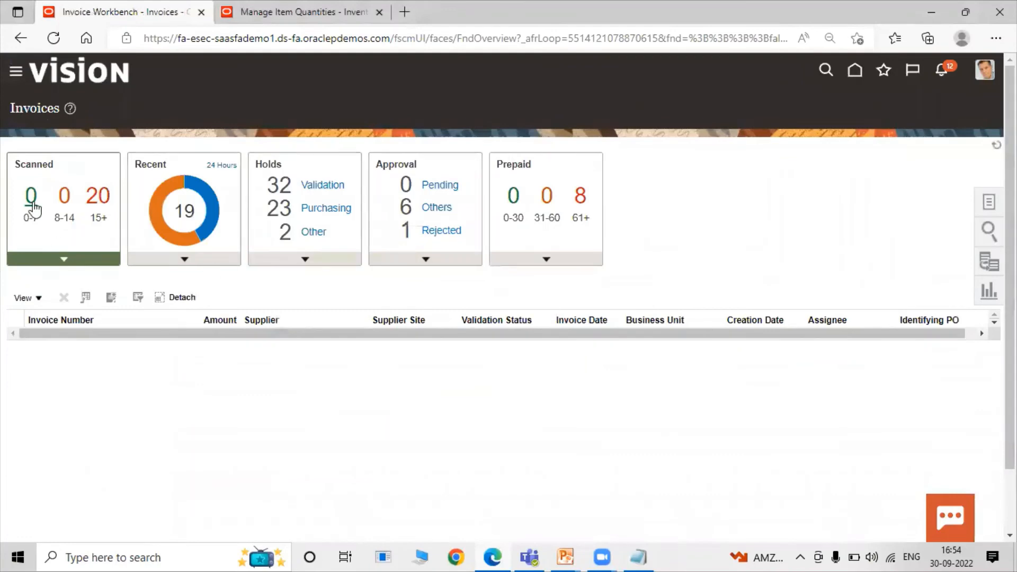
# Step: Go to Payments under Payables and open the Create Payment task
pyautogui.click(15, 74)
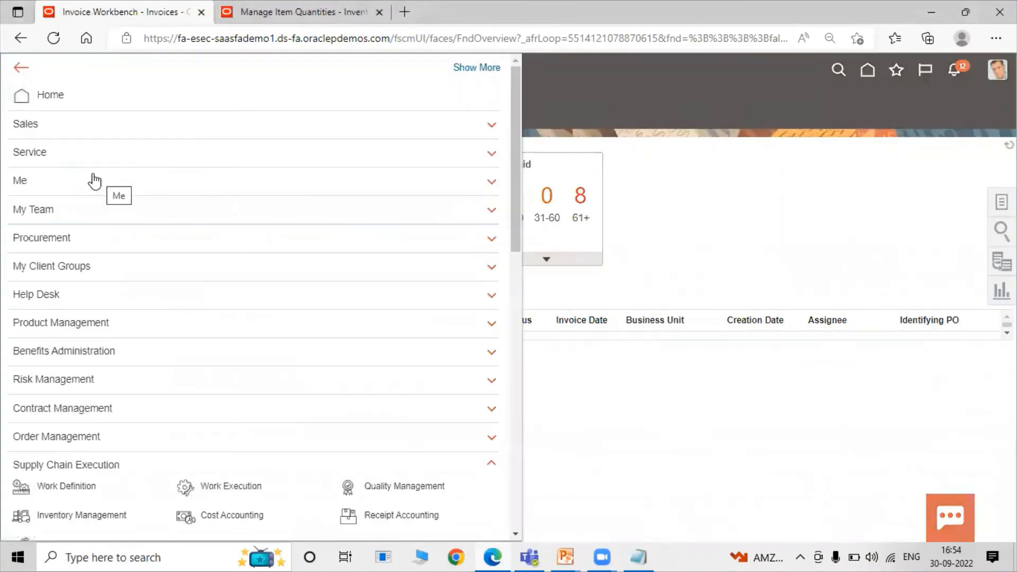
pyautogui.scroll(-8, 326, 239)
pyautogui.scroll(-5, 326, 239)
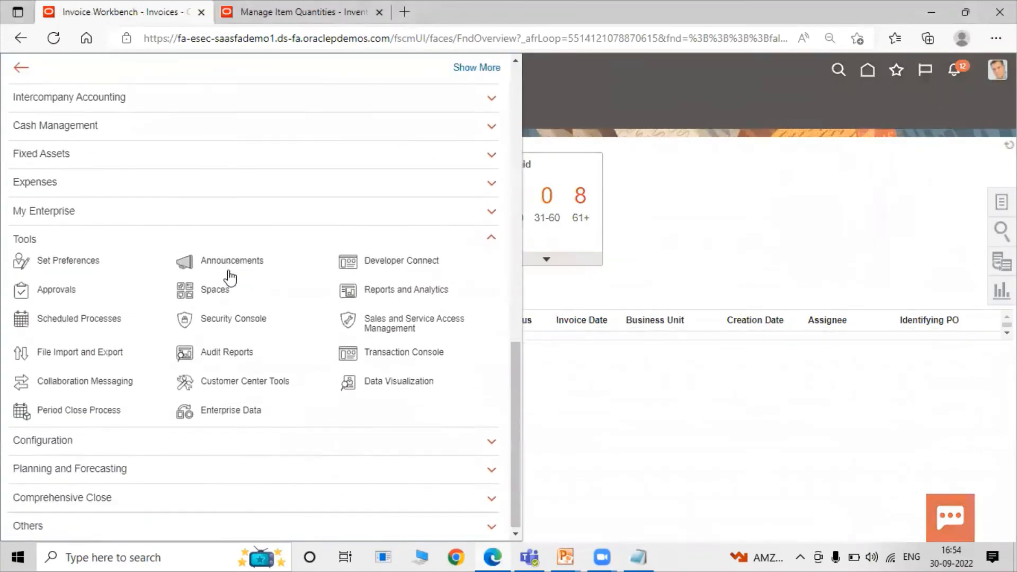
pyautogui.scroll(3, 92, 247)
pyautogui.scroll(1, 92, 246)
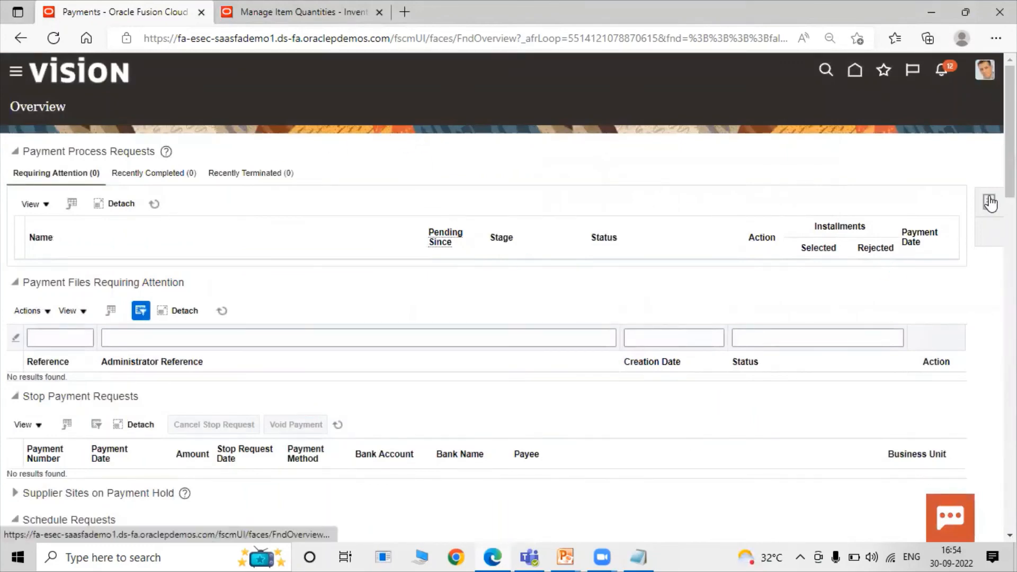
pyautogui.click(990, 203)
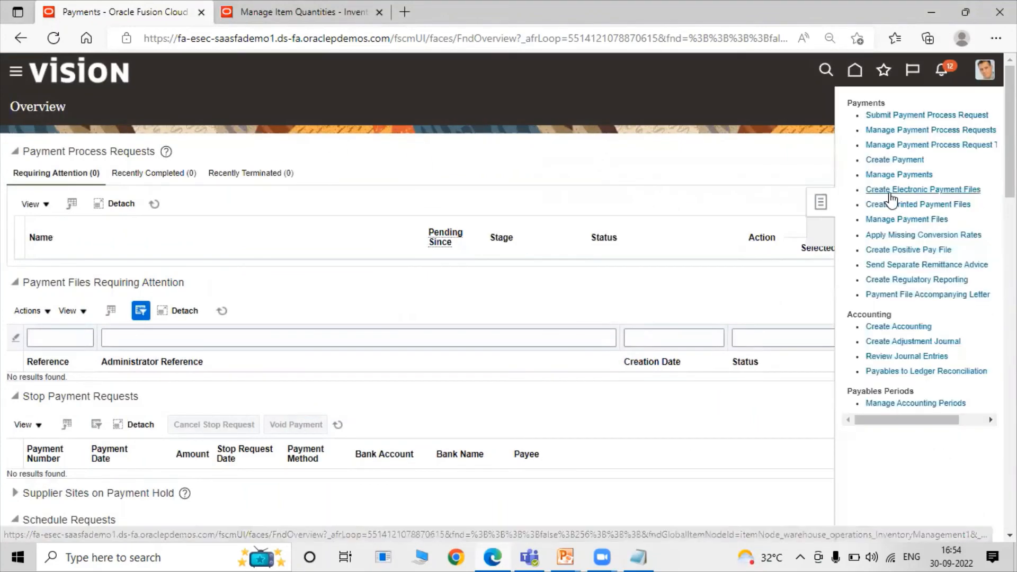
pyautogui.click(877, 160)
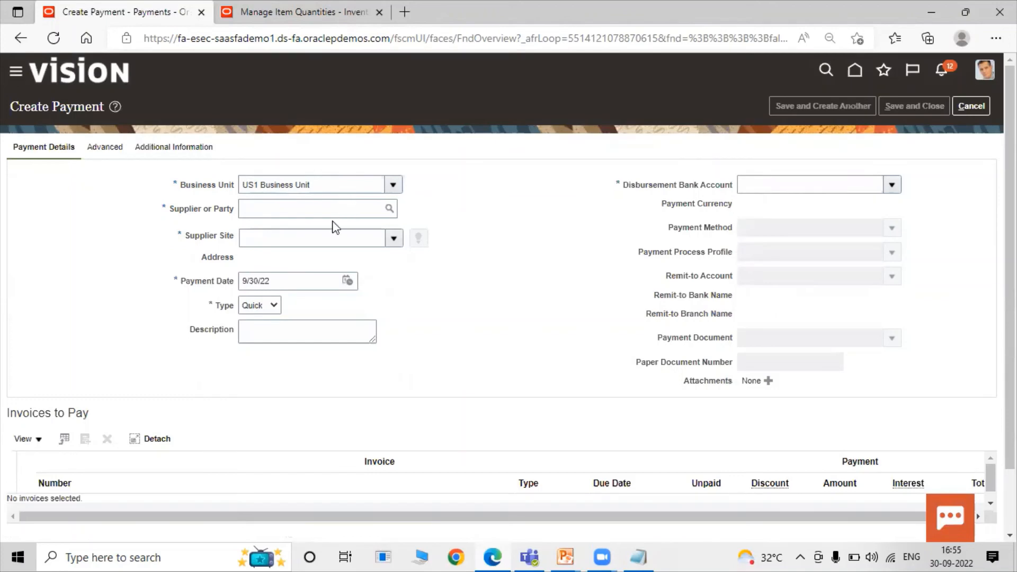
# Step: Search for Dell and choose Dell Inc. as the supplier for the payment
pyautogui.click(390, 211)
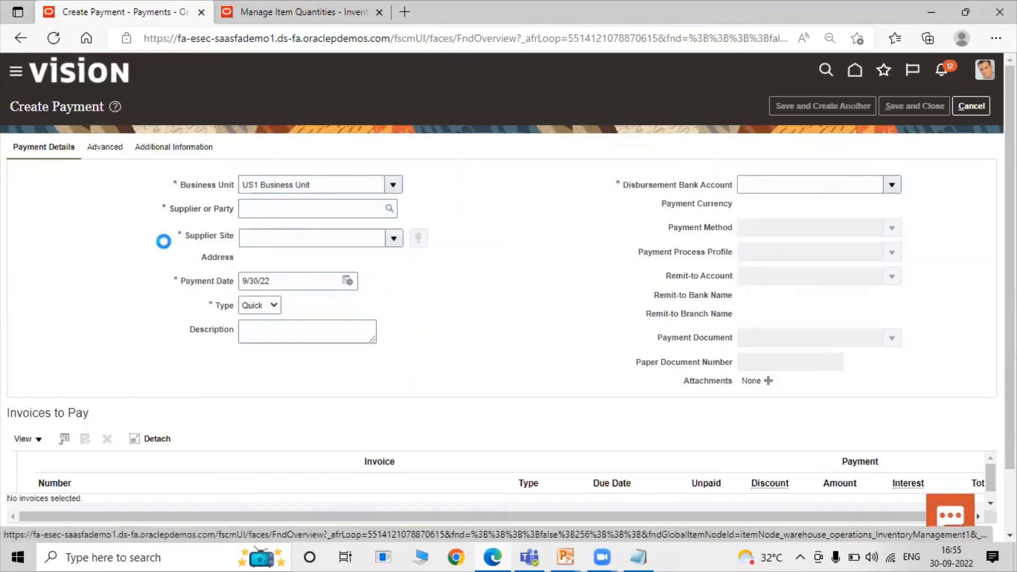
pyautogui.click(413, 238)
pyautogui.write('Dell')
pyautogui.click(710, 345)
pyautogui.click(336, 394)
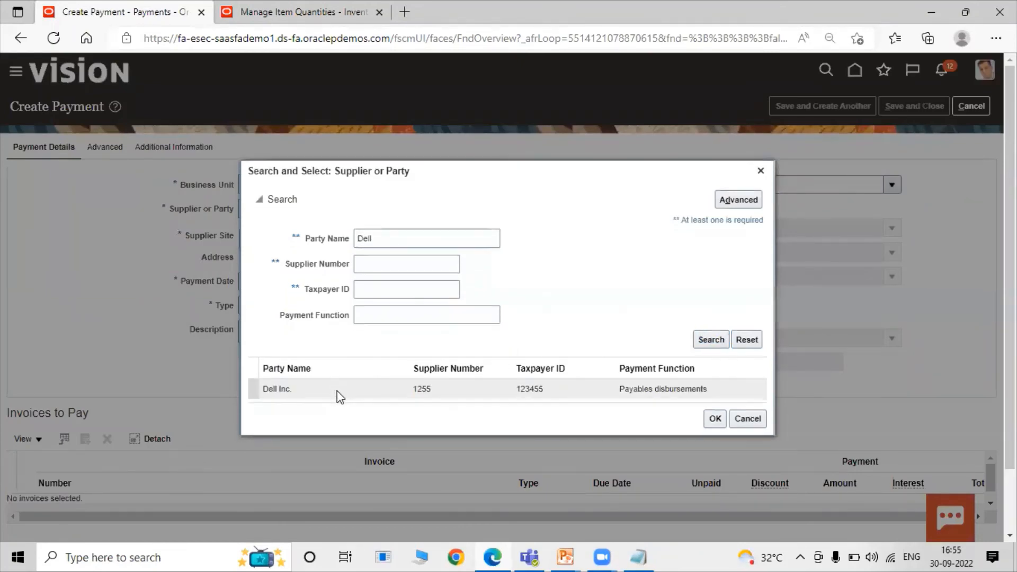
pyautogui.click(715, 418)
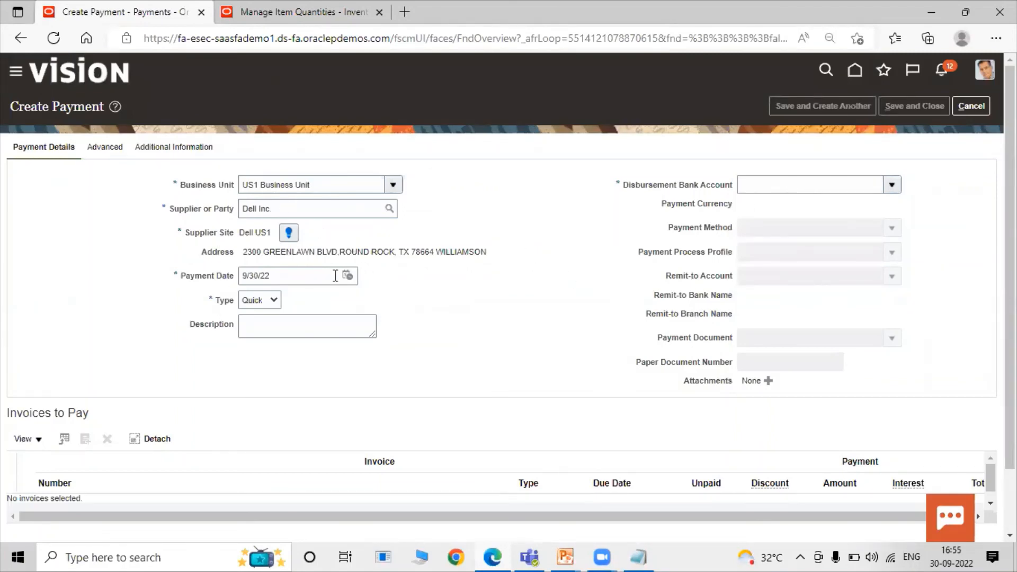
# Step: Select the BofA disbursement bank account, and view the payment type and method options, keeping Quick and Electronic
pyautogui.click(272, 302)
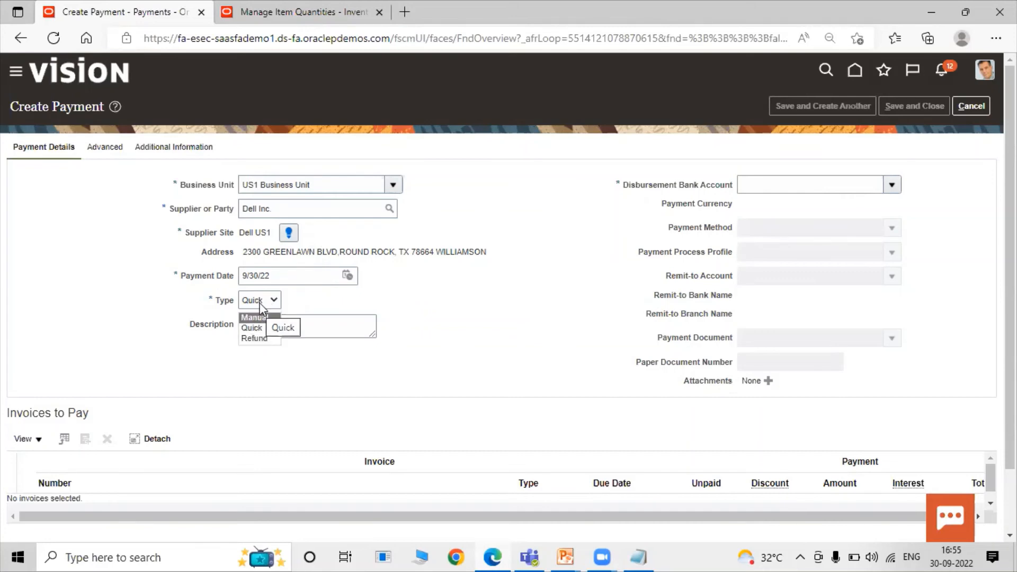
pyautogui.click(432, 301)
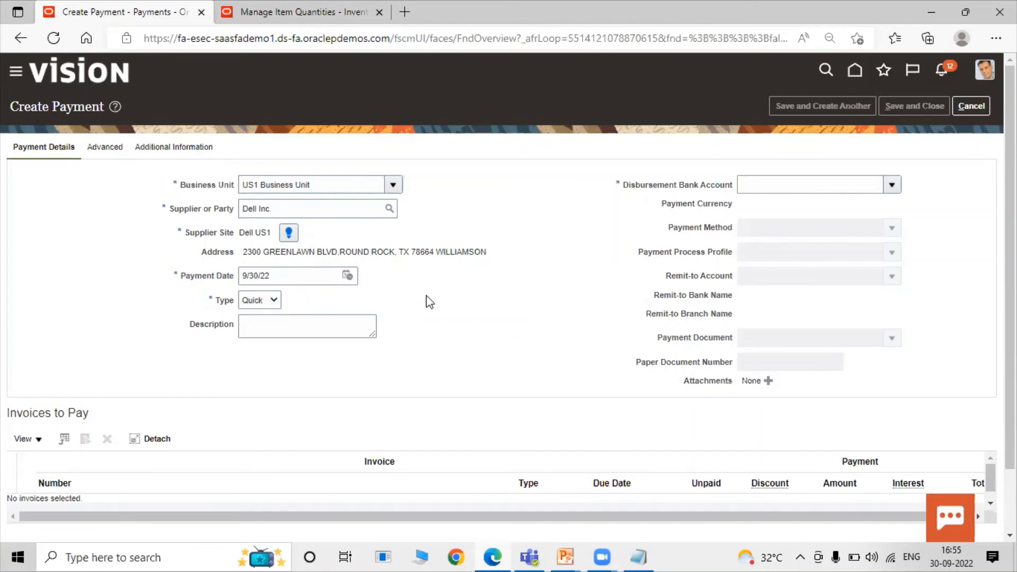
pyautogui.click(891, 185)
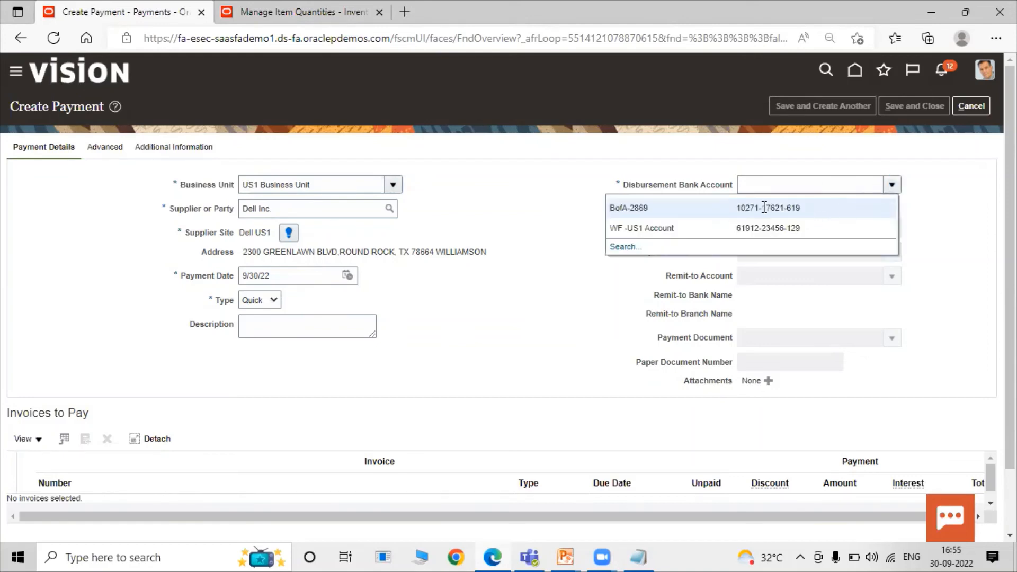
pyautogui.click(650, 206)
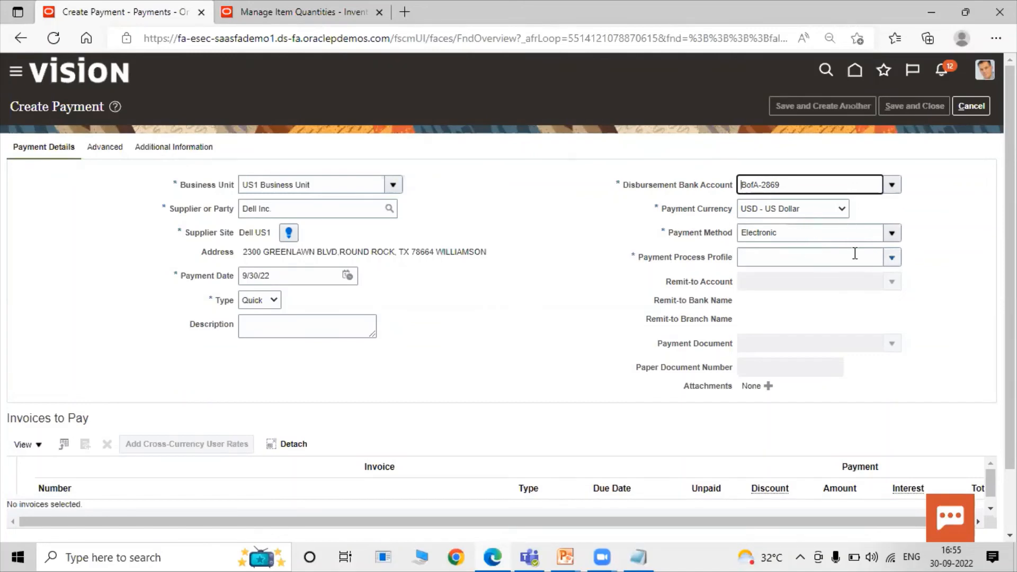
pyautogui.click(892, 233)
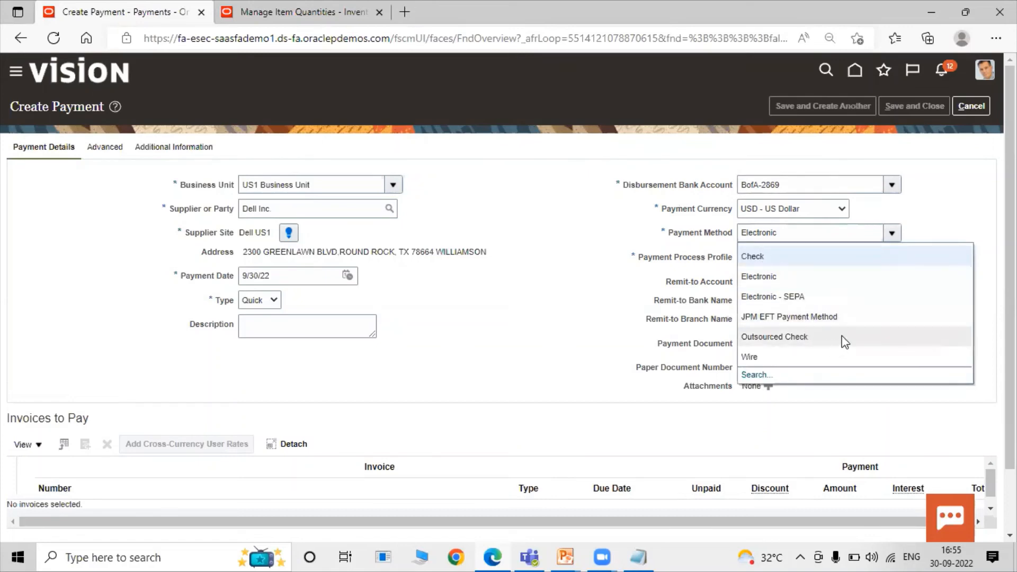
pyautogui.click(928, 217)
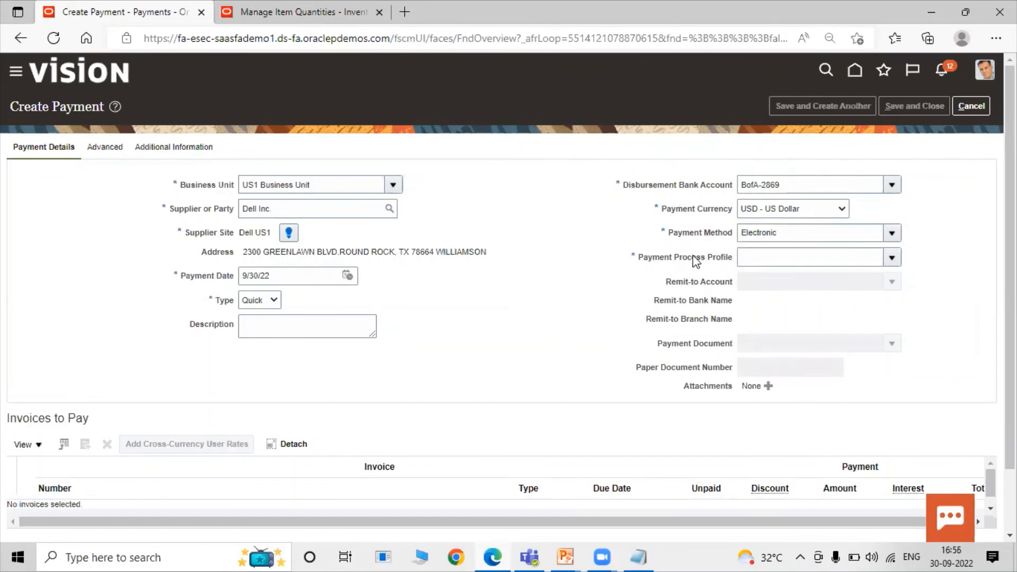
# Step: Set the payment process profile to TATA Payment Process Profile and the payment document to Check Stock A
pyautogui.click(891, 257)
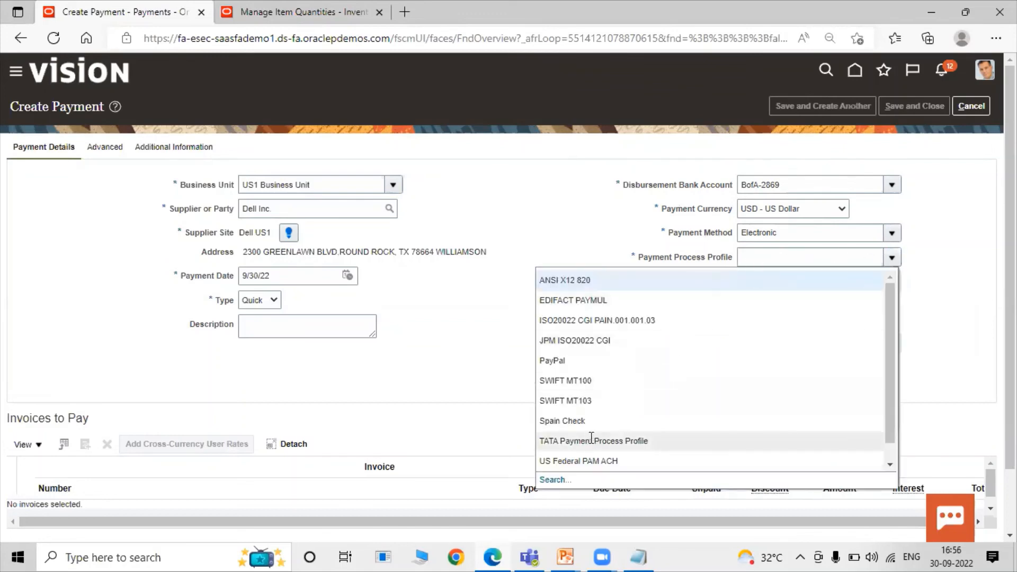
pyautogui.click(635, 440)
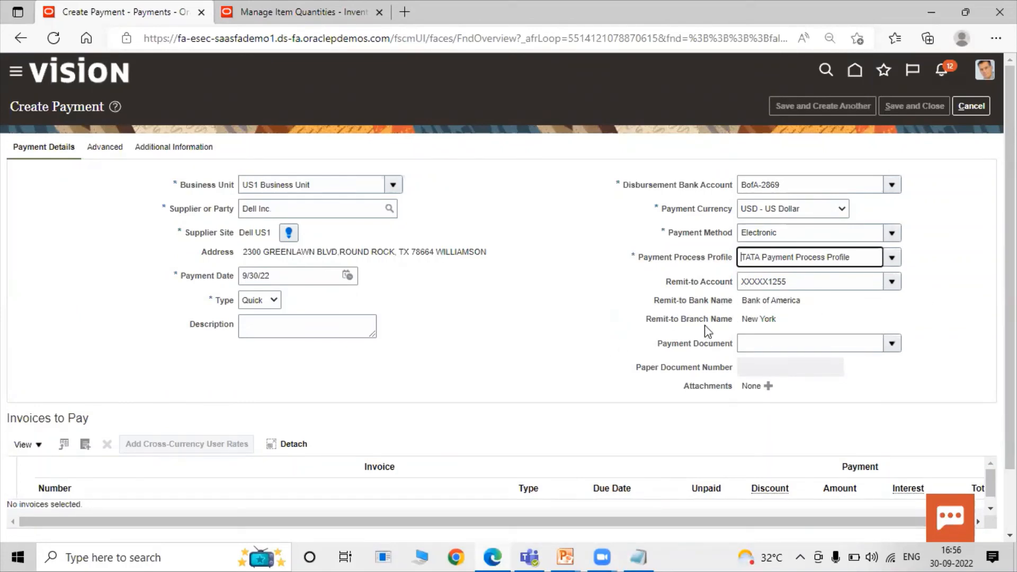
pyautogui.scroll(-2, 704, 328)
pyautogui.scroll(2, 442, 339)
pyautogui.click(893, 346)
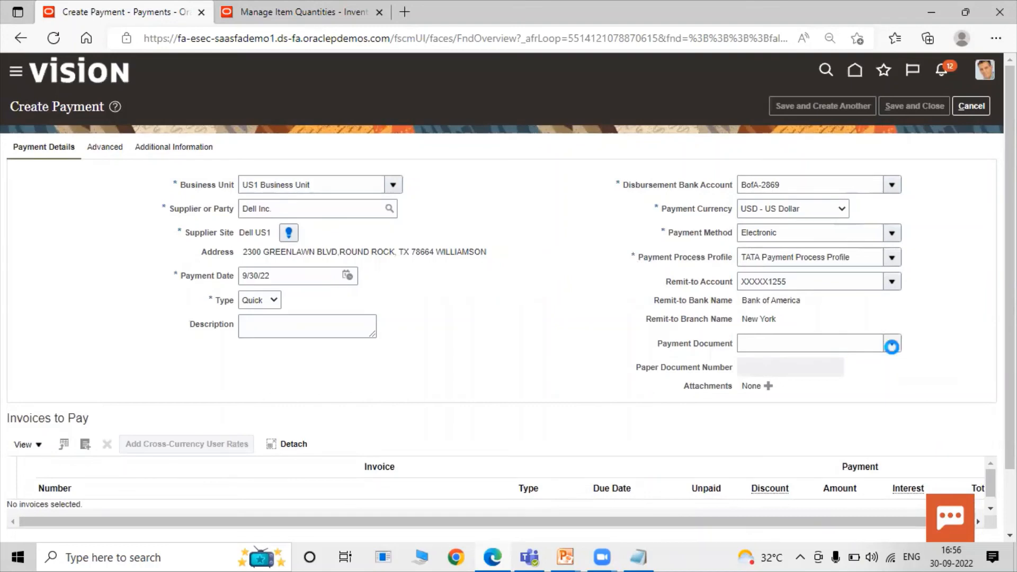
pyautogui.click(723, 386)
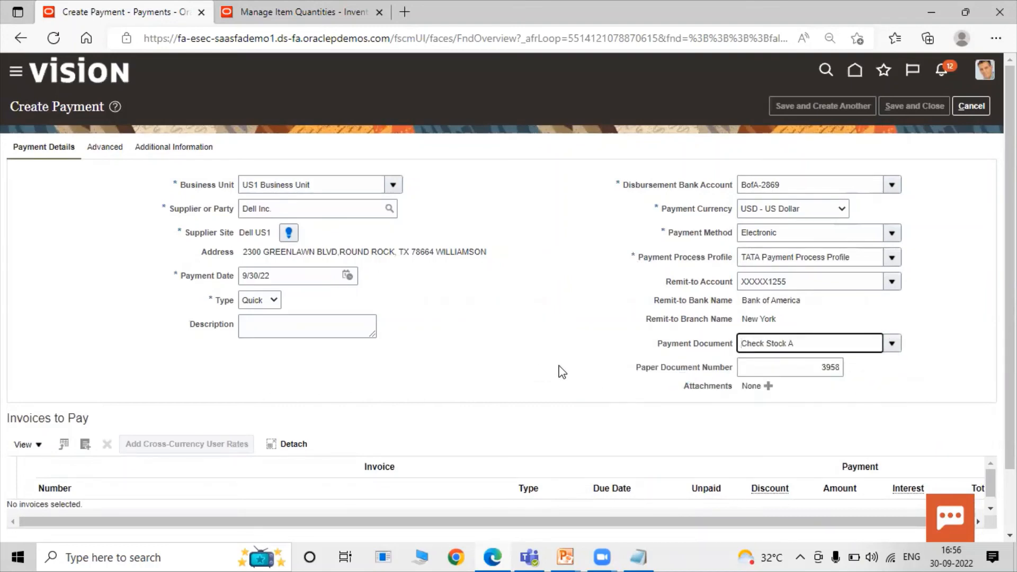
# Step: Open the selection of invoices to pay, check the purchase notes in Notepad, and add standard invoice 7890 to the payment
pyautogui.scroll(-2, 451, 340)
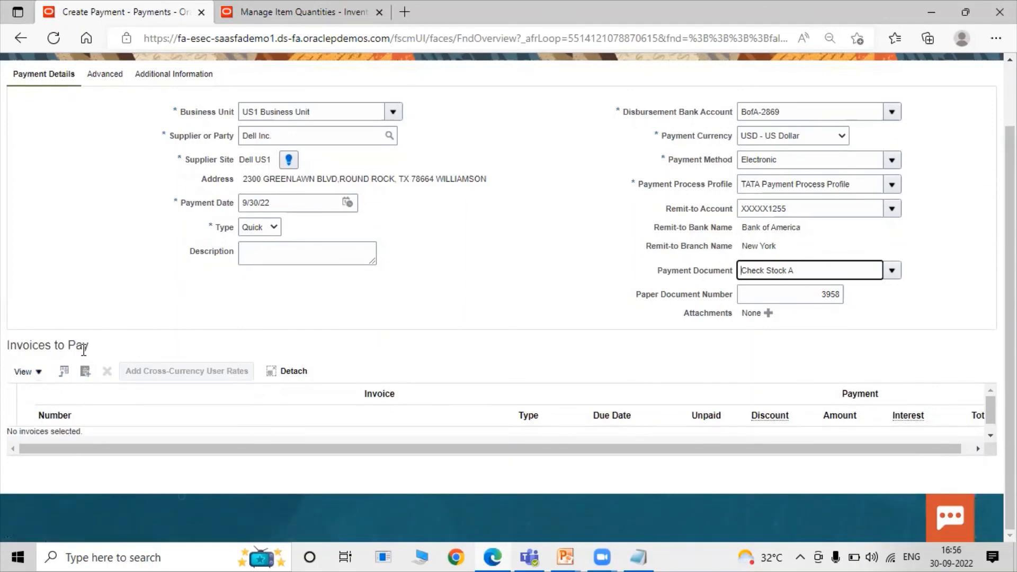
pyautogui.click(84, 373)
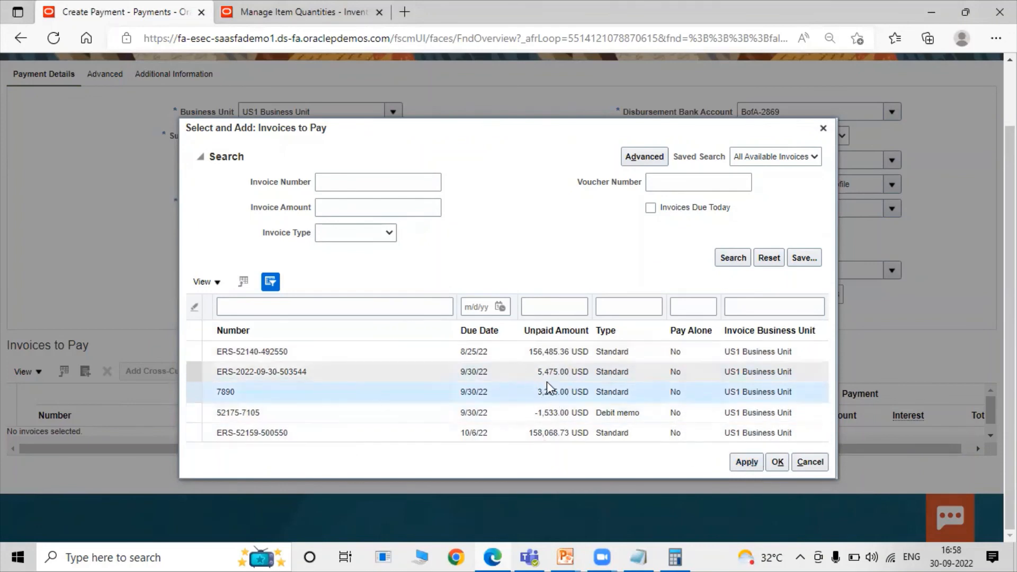
pyautogui.click(638, 556)
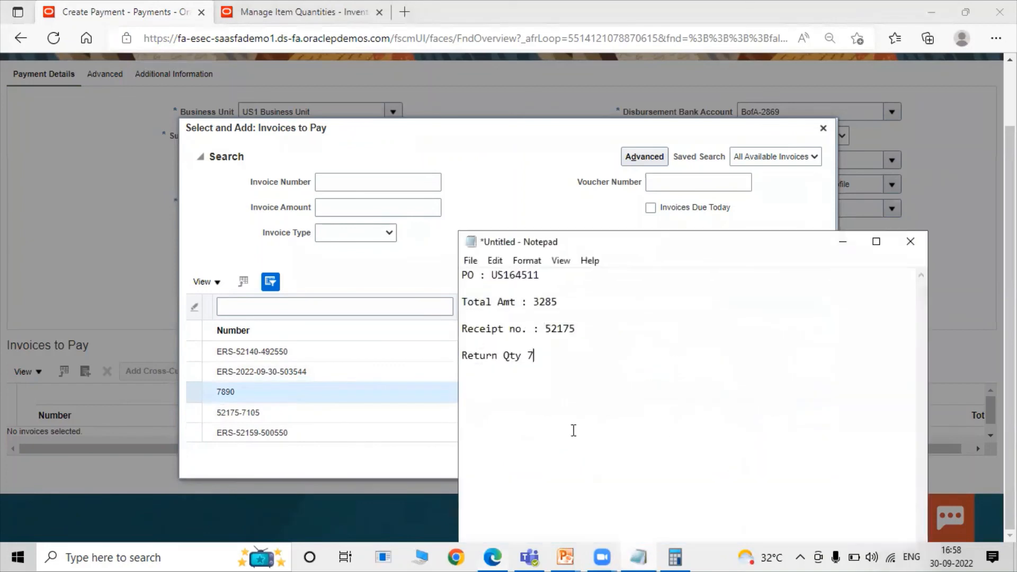
pyautogui.click(845, 242)
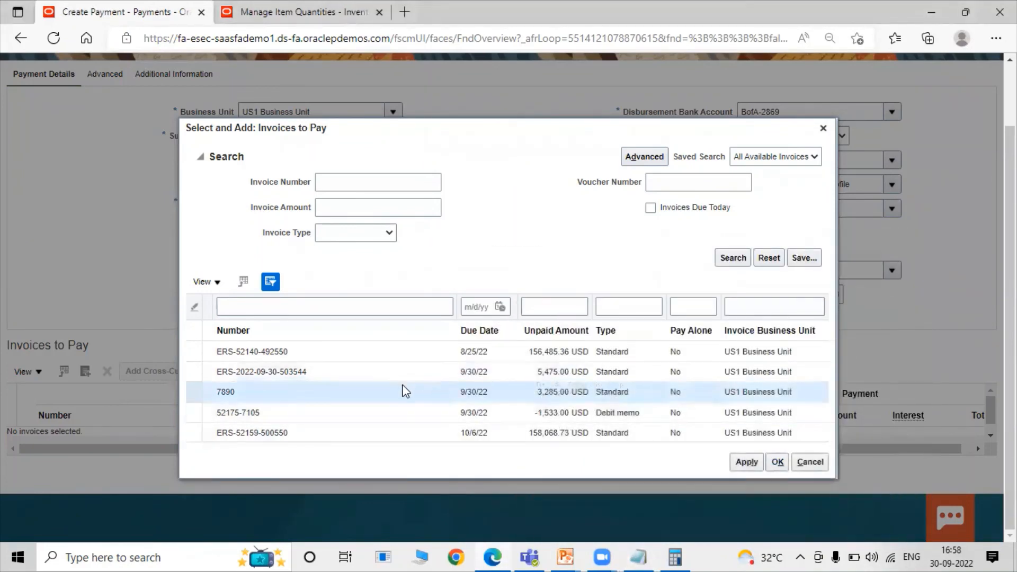
pyautogui.click(746, 462)
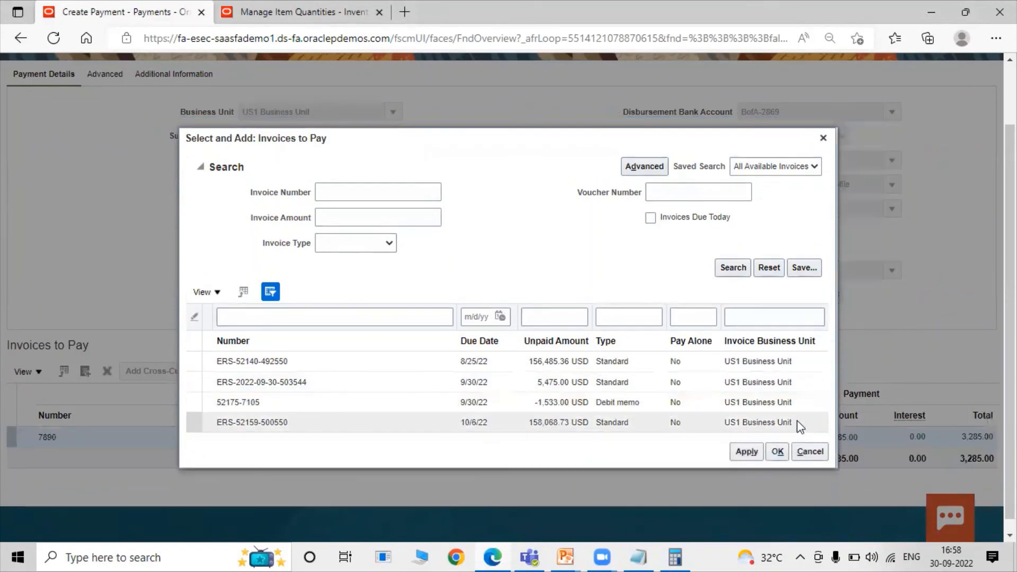
# Step: Add debit memo 52175-7105 to the invoices to pay and close the invoice selection
pyautogui.click(370, 404)
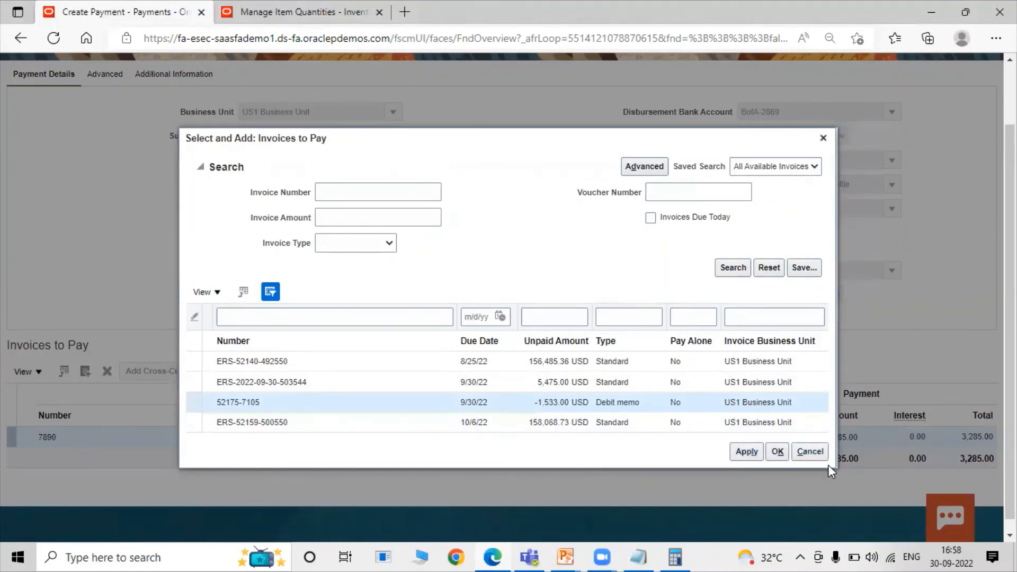
pyautogui.click(745, 451)
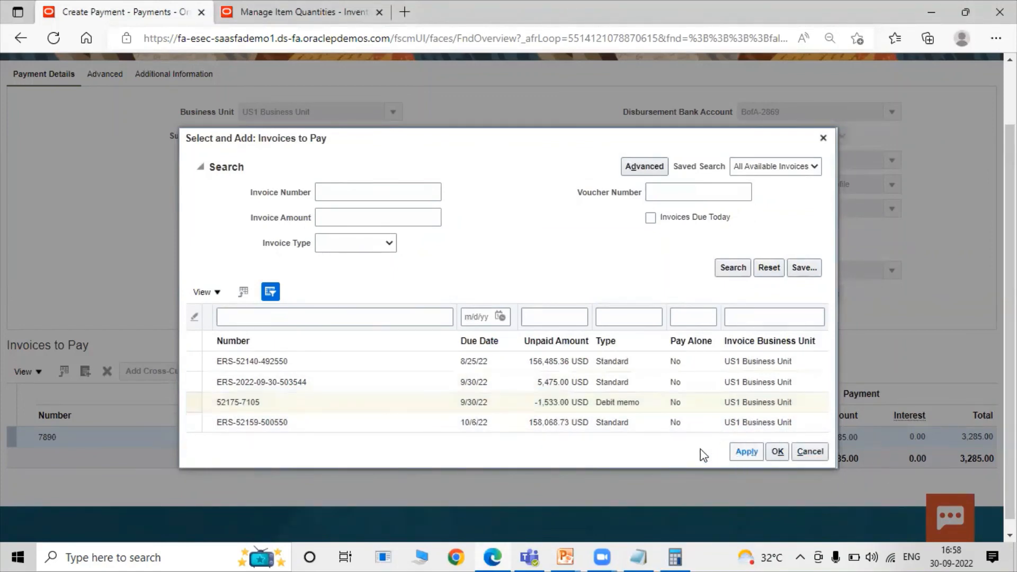
pyautogui.click(777, 442)
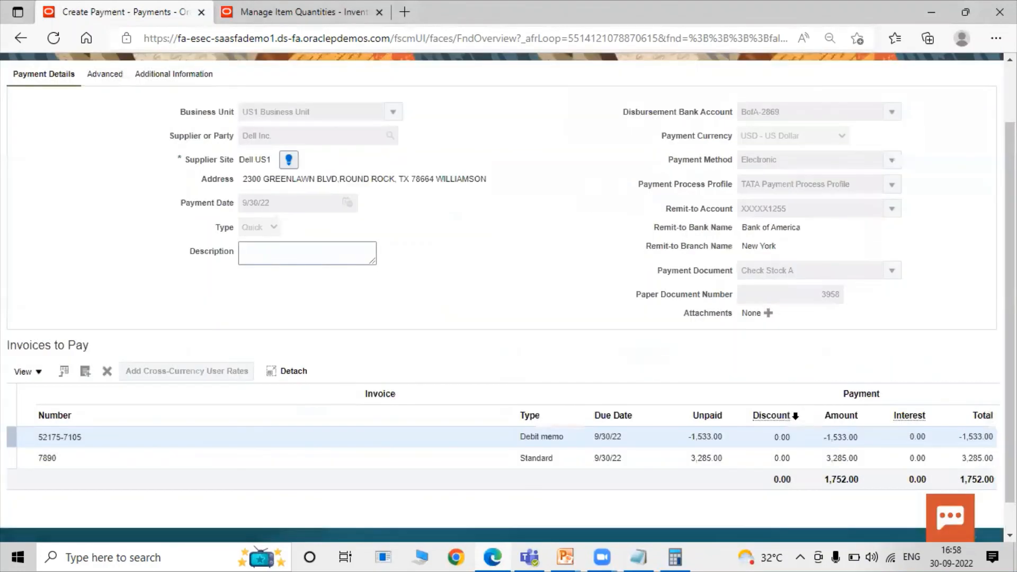
# Step: Review the payment details and the invoices to pay, save and close the payment, and dismiss the confirmation
pyautogui.scroll(2, 850, 357)
pyautogui.scroll(-3, 853, 360)
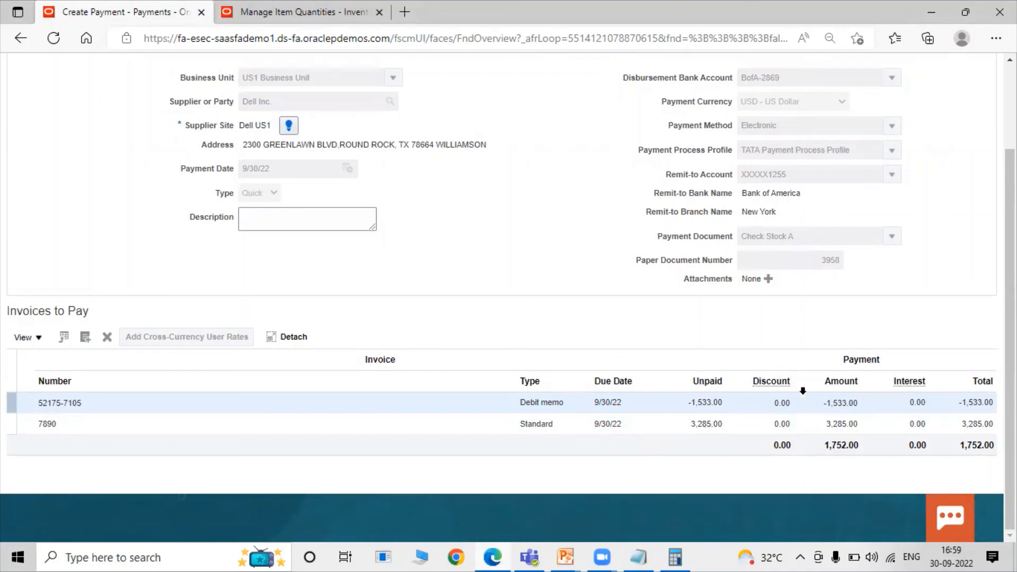
pyautogui.scroll(2, 871, 466)
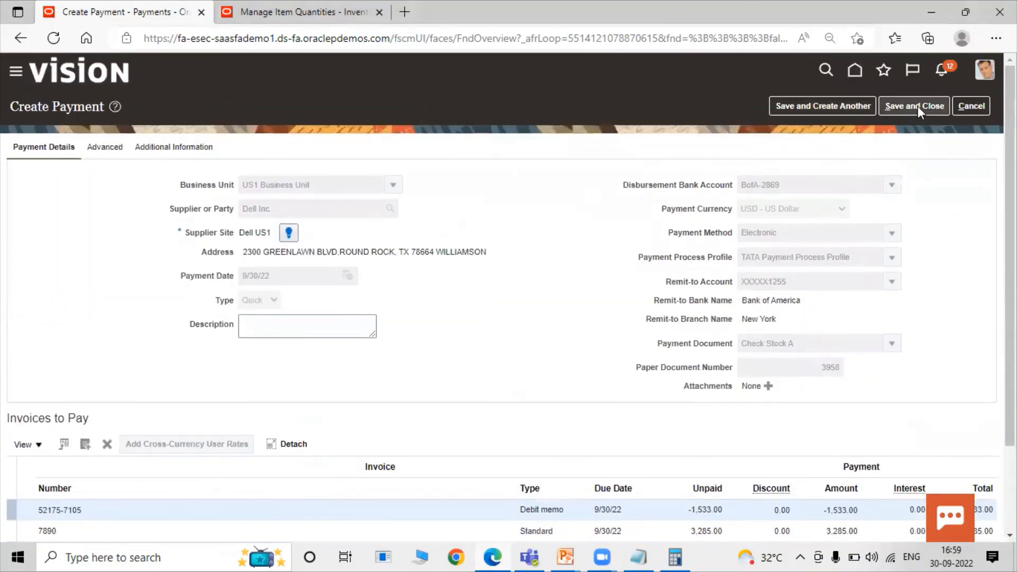
pyautogui.click(918, 104)
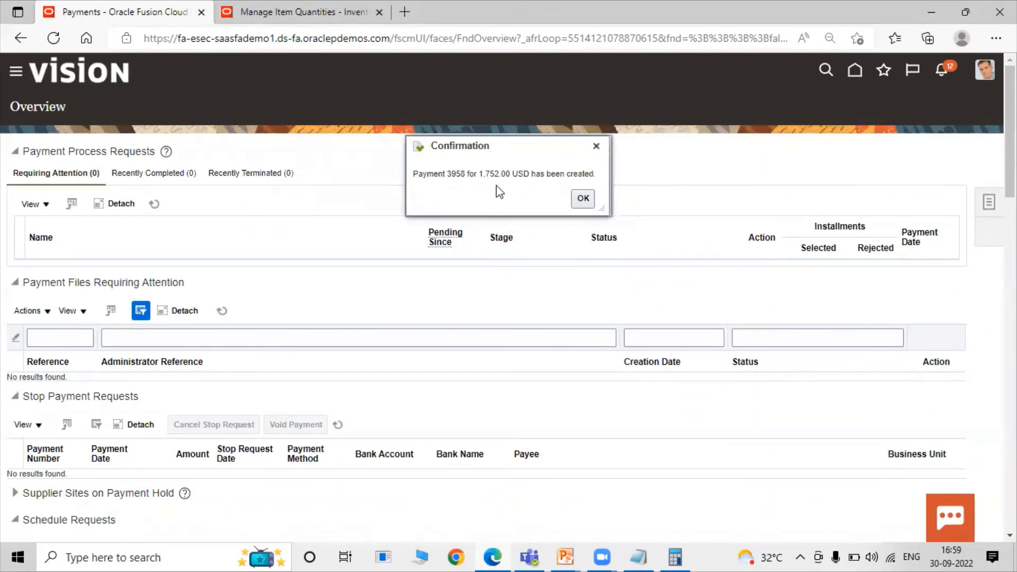
pyautogui.click(583, 200)
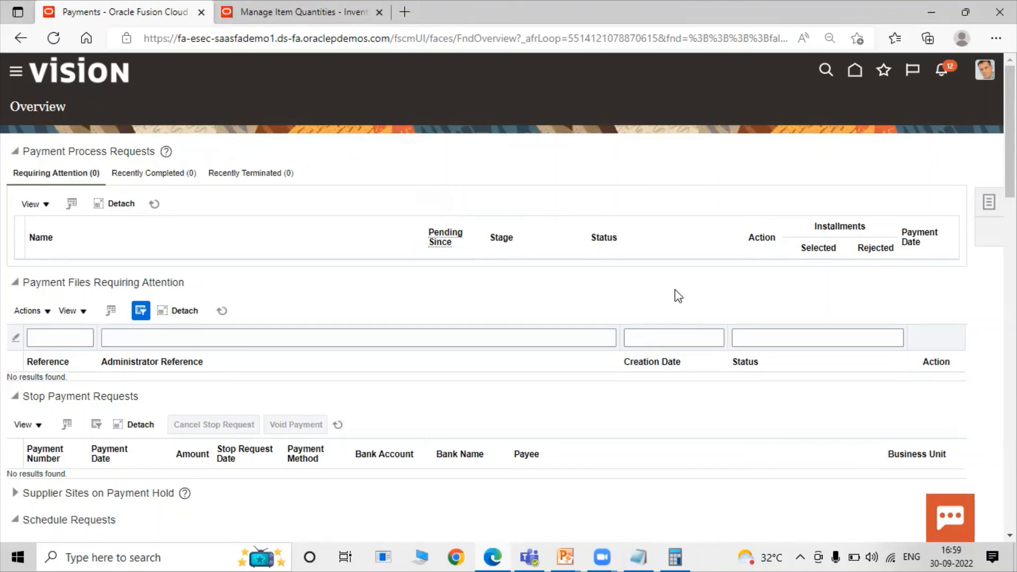
pyautogui.hotkey('alt', 'Tab')
pyautogui.hotkey('alt', 'Tab')
pyautogui.hotkey('alt', 'Tab')
pyautogui.hotkey('alt', 'Tab')
pyautogui.hotkey('alt', 'Tab')
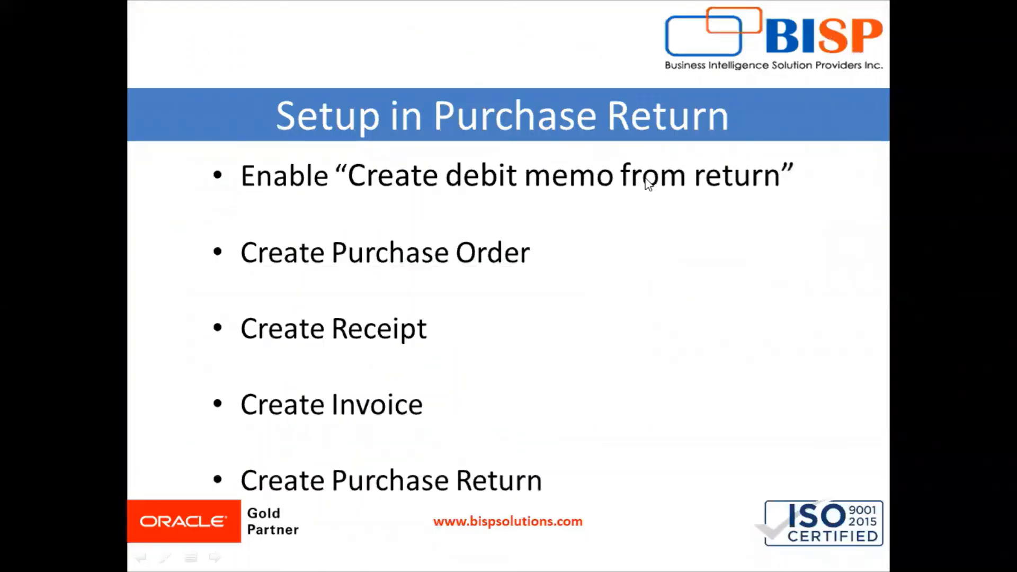
pyautogui.click(656, 246)
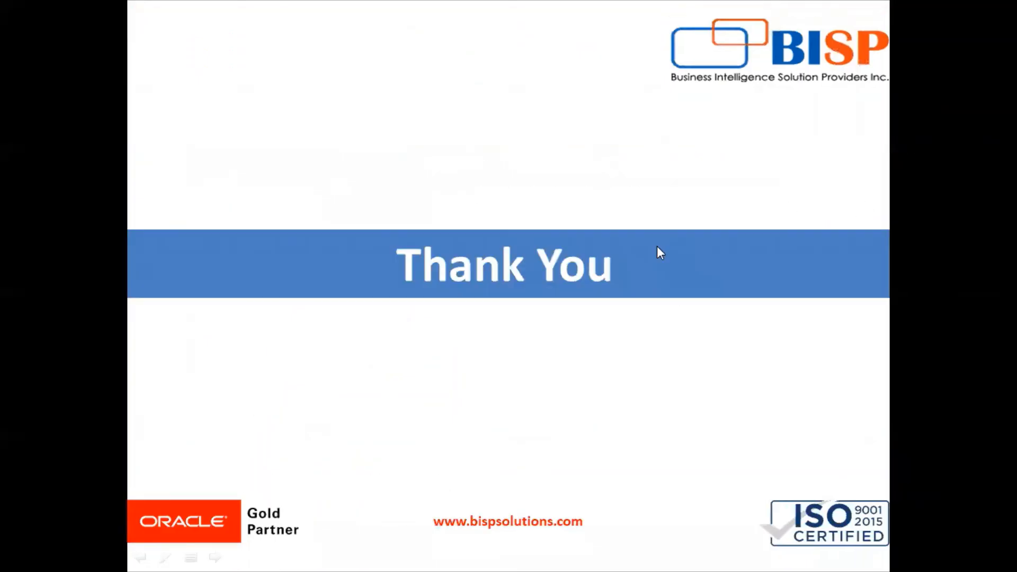